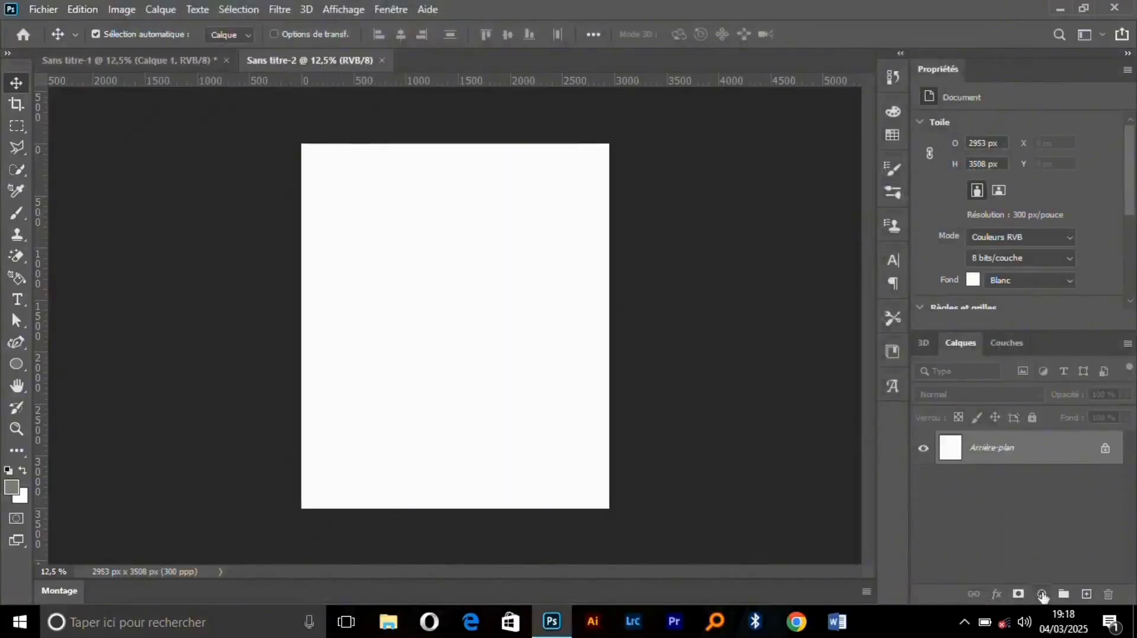
# Add a gradient fill layer above the background and set its starting color stop to #251000
pyautogui.click(1042, 594)
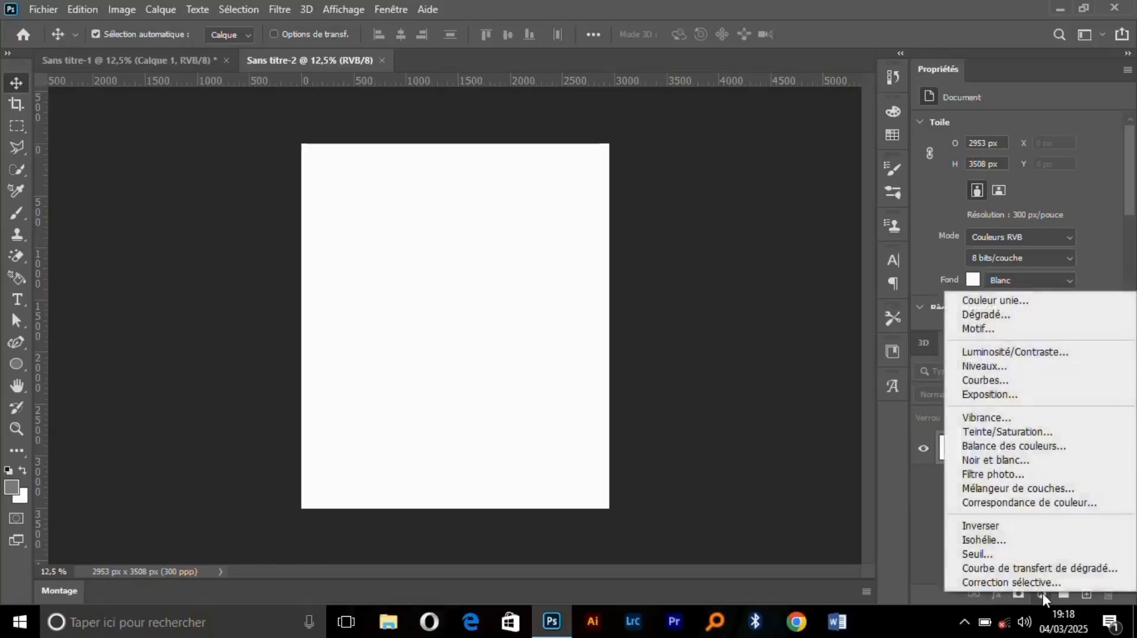
pyautogui.click(995, 314)
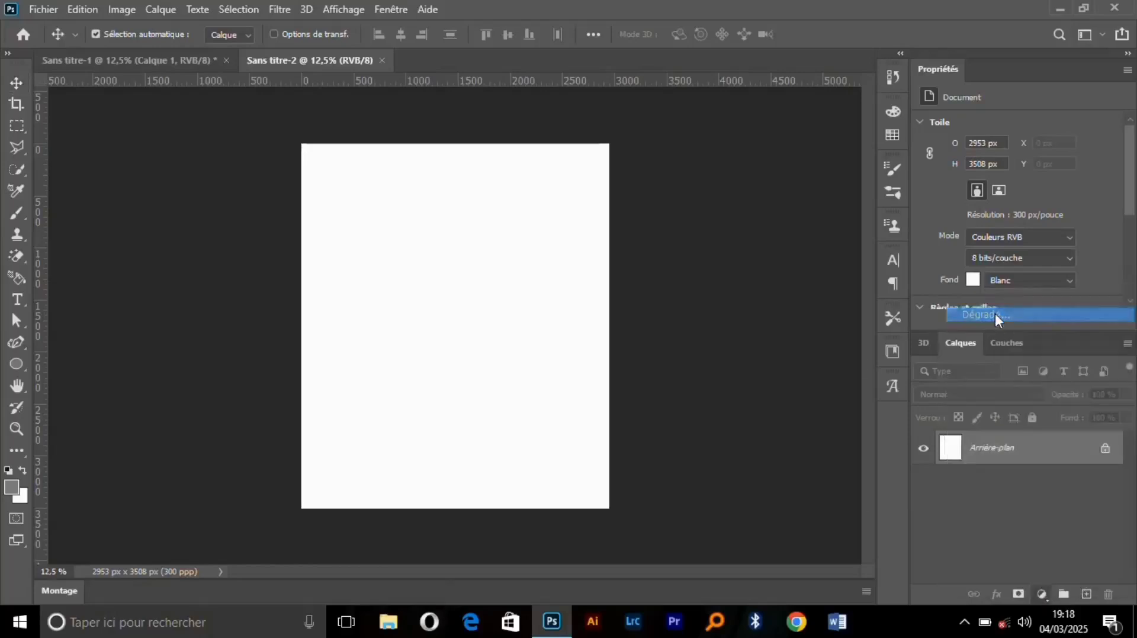
pyautogui.click(683, 341)
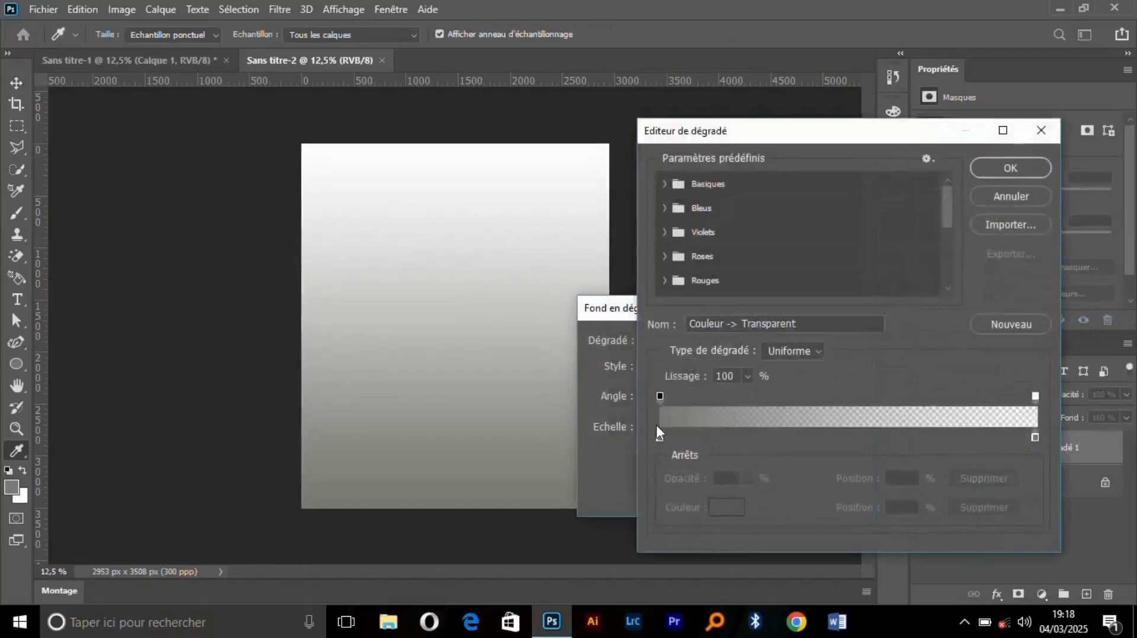
pyautogui.click(659, 438)
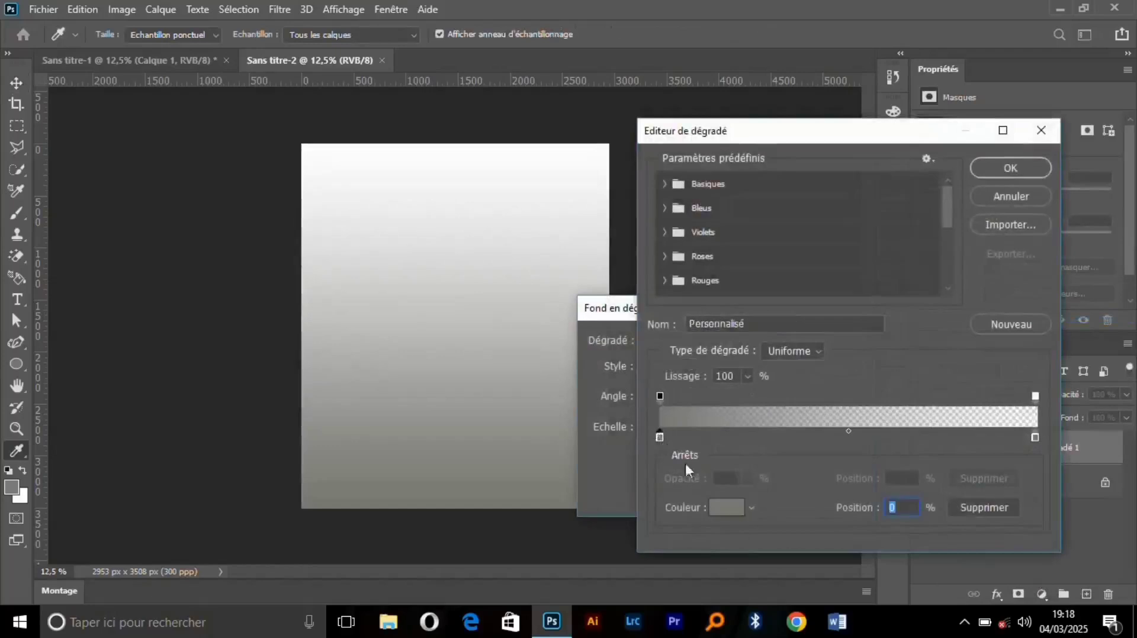
pyautogui.click(725, 509)
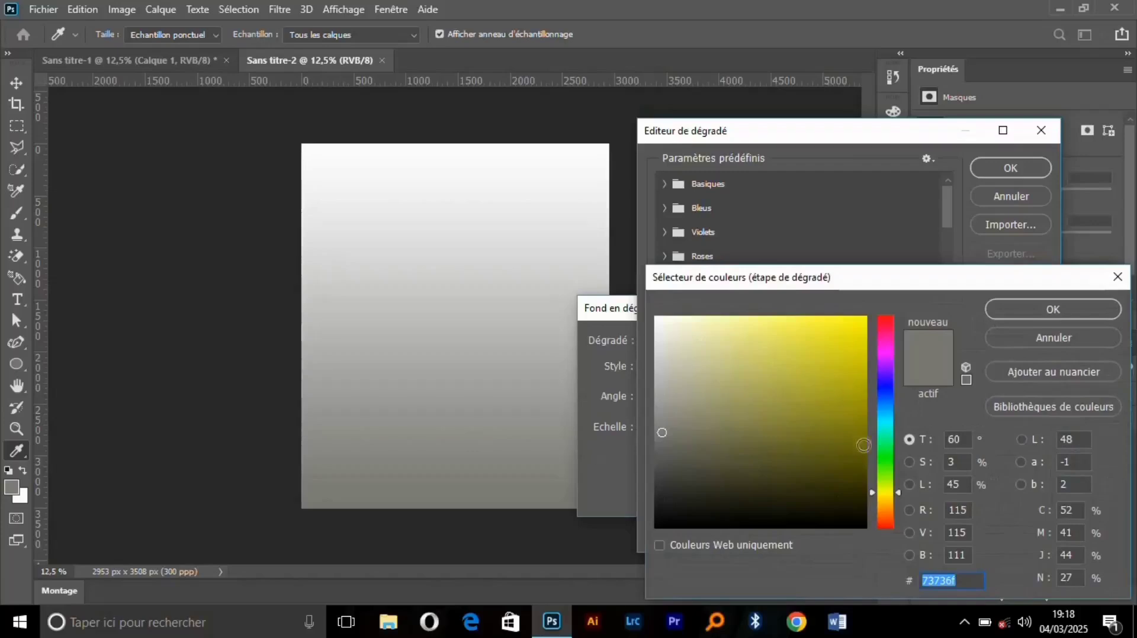
pyautogui.moveTo(888, 502)
pyautogui.mouseDown()
pyautogui.moveTo(888, 522)
pyautogui.moveTo(889, 509)
pyautogui.mouseUp()
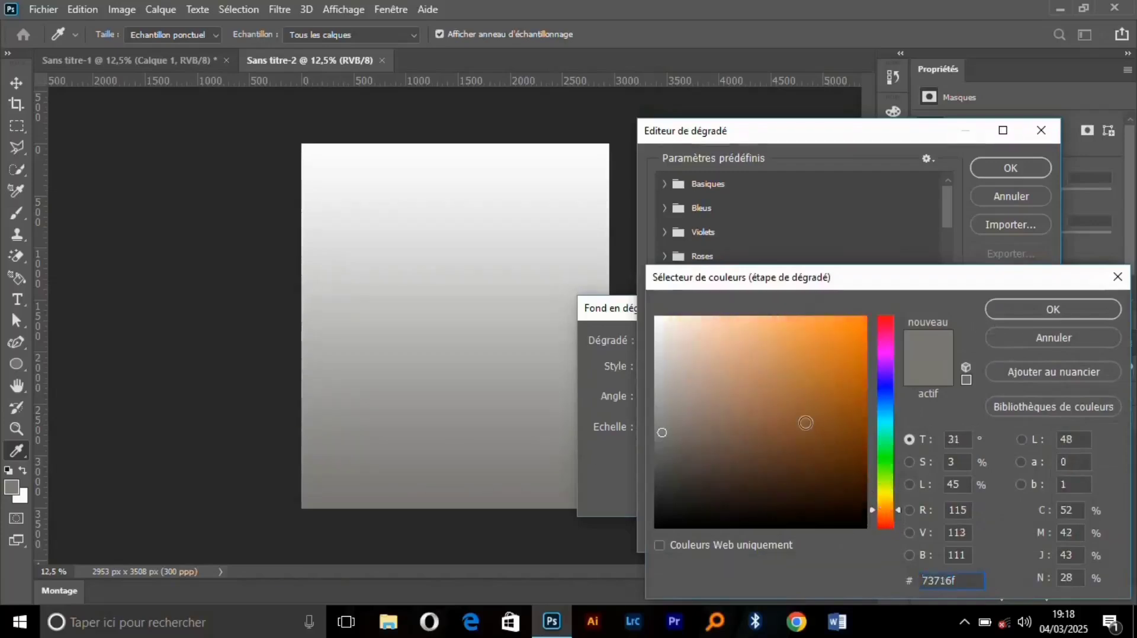
pyautogui.moveTo(805, 421); pyautogui.dragTo(880, 487)
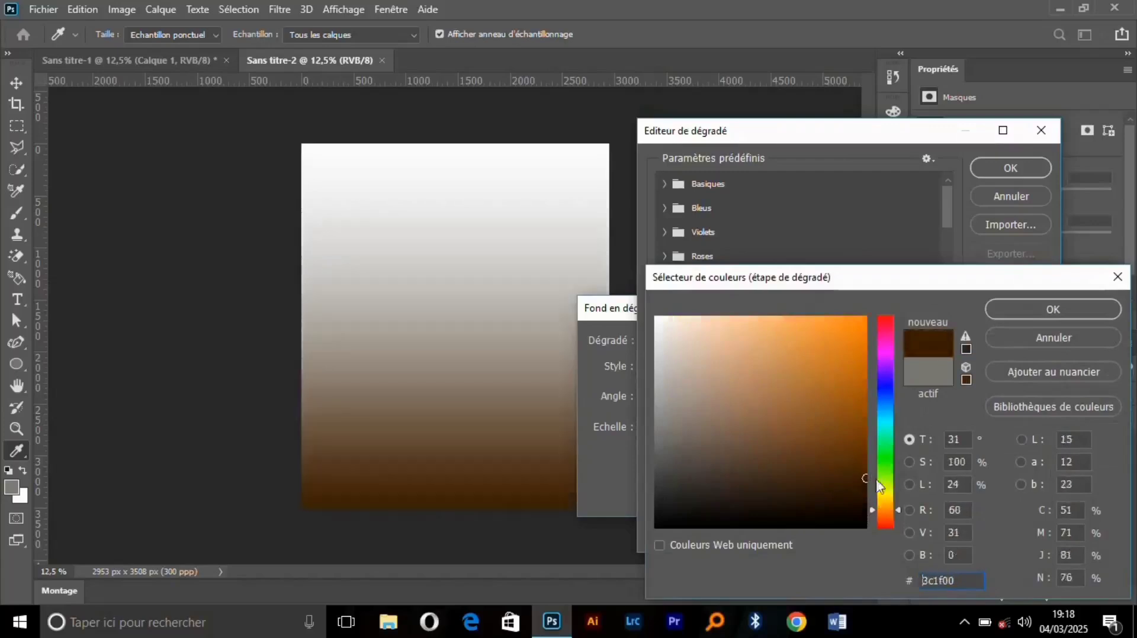
pyautogui.write('251000')
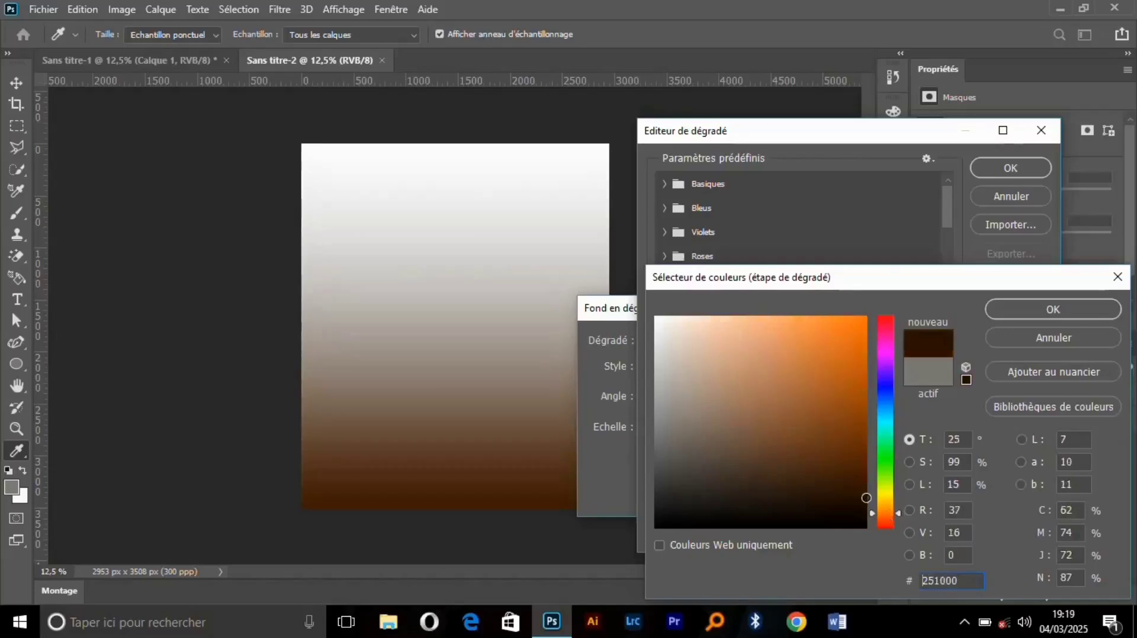
pyautogui.click(1013, 312)
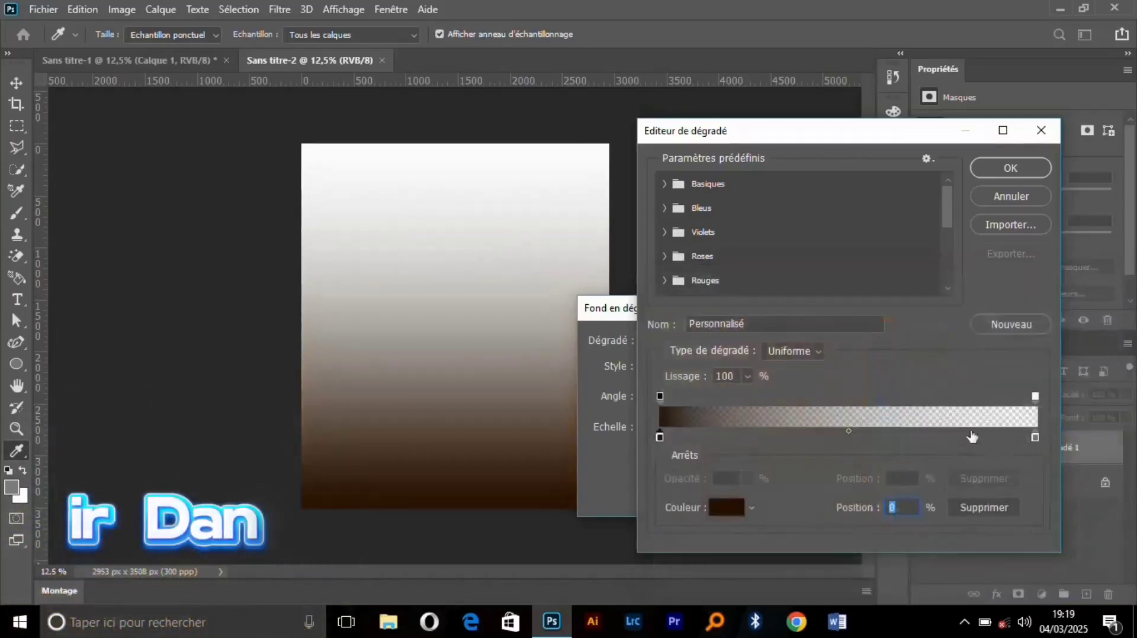
# Set the opacity of the gradient's end stop to 100%
pyautogui.click(1035, 398)
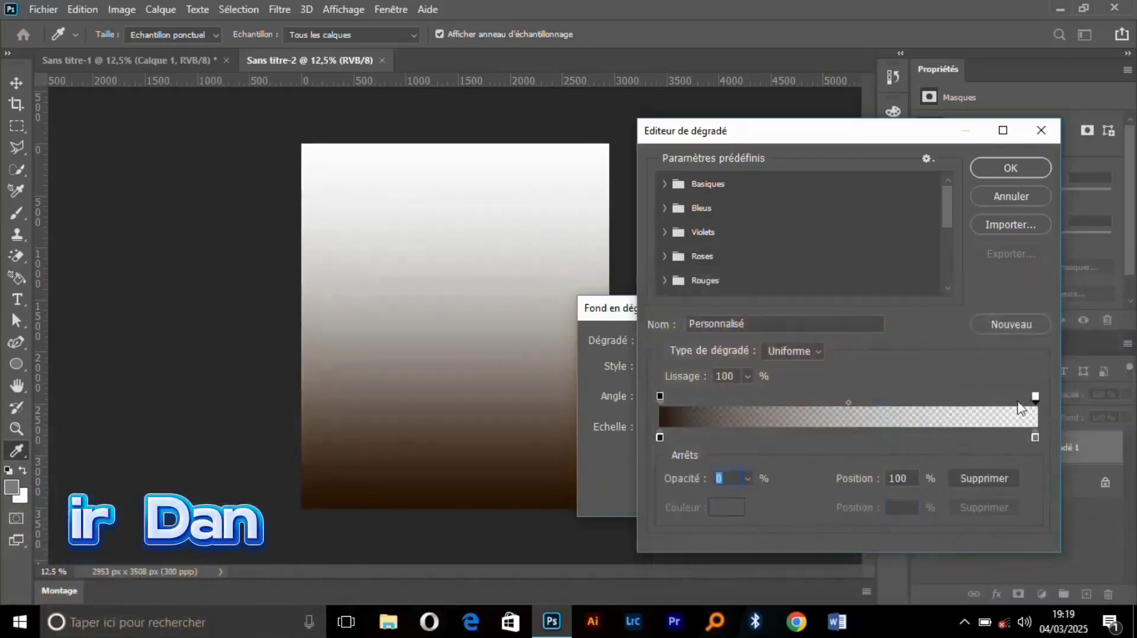
pyautogui.click(746, 480)
pyautogui.click(721, 477)
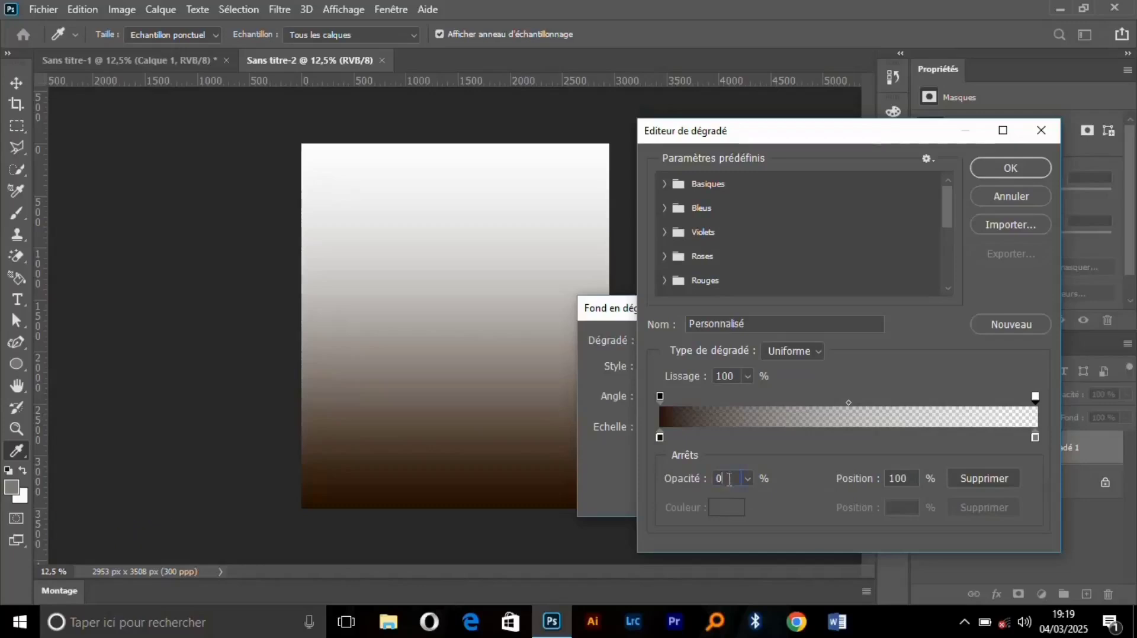
pyautogui.write('100')
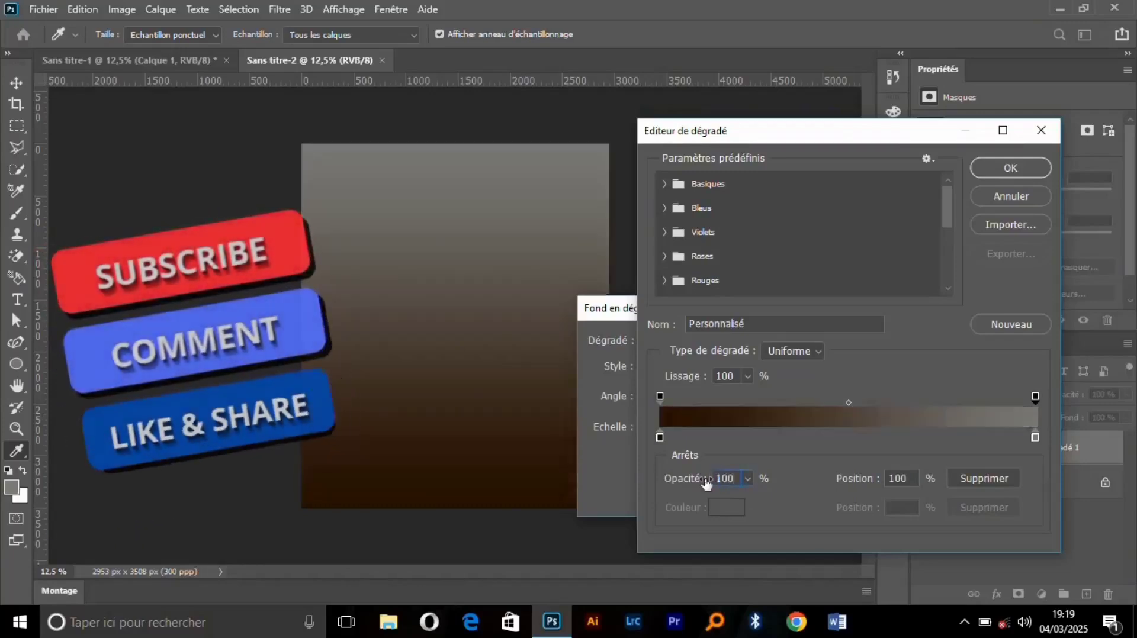
# Set the gradient's end color stop to #672e02 and accept the edited gradient
pyautogui.click(1035, 437)
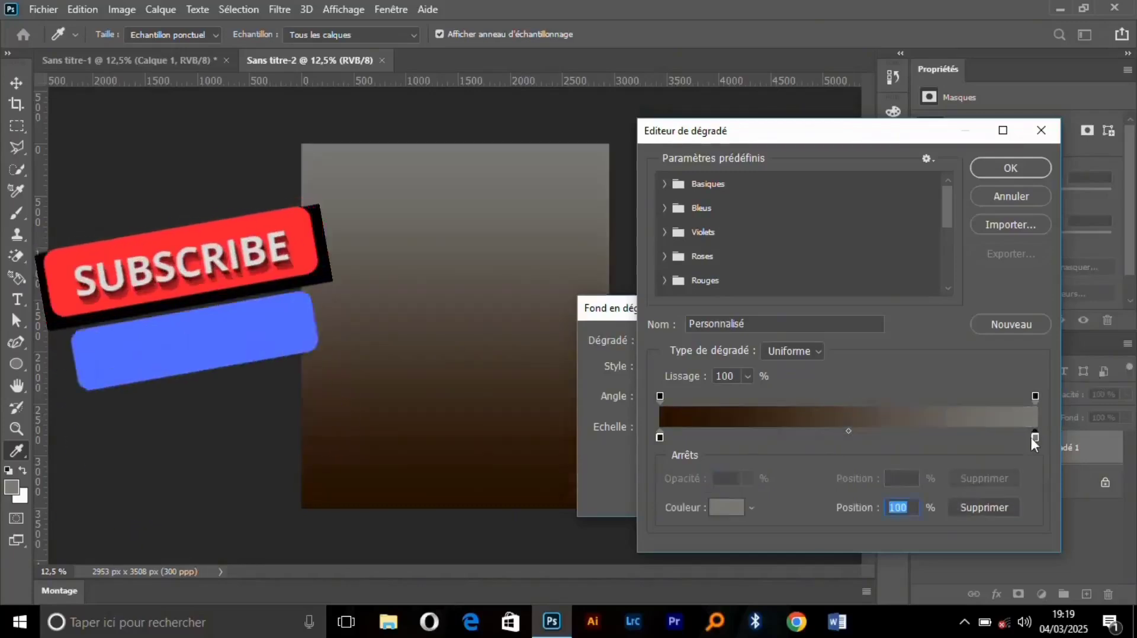
pyautogui.click(726, 508)
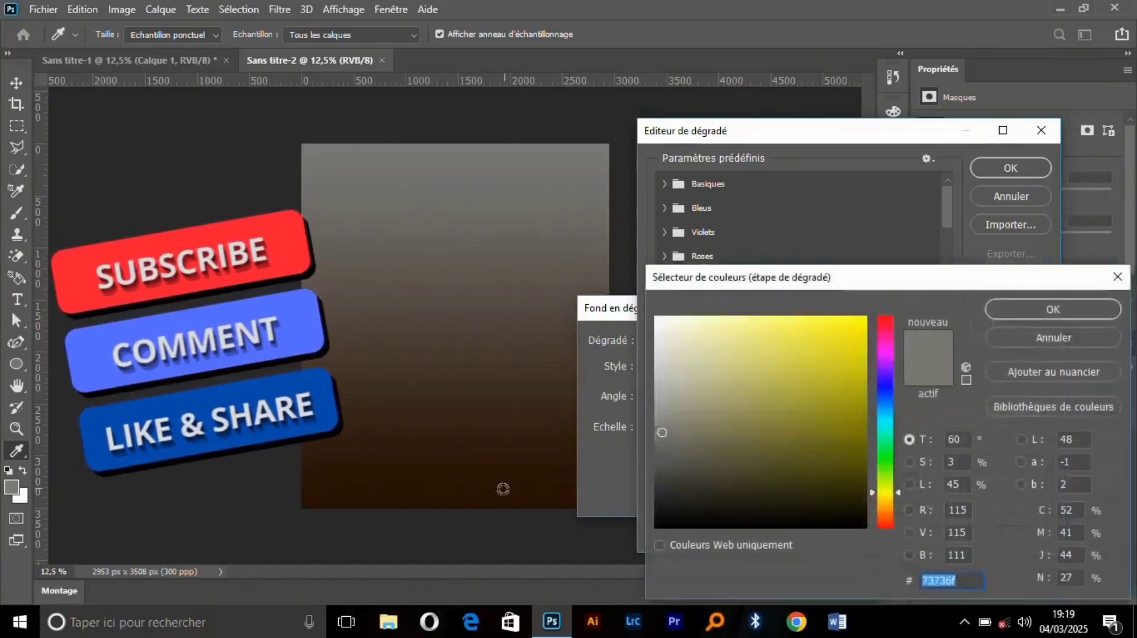
pyautogui.write('692d00')
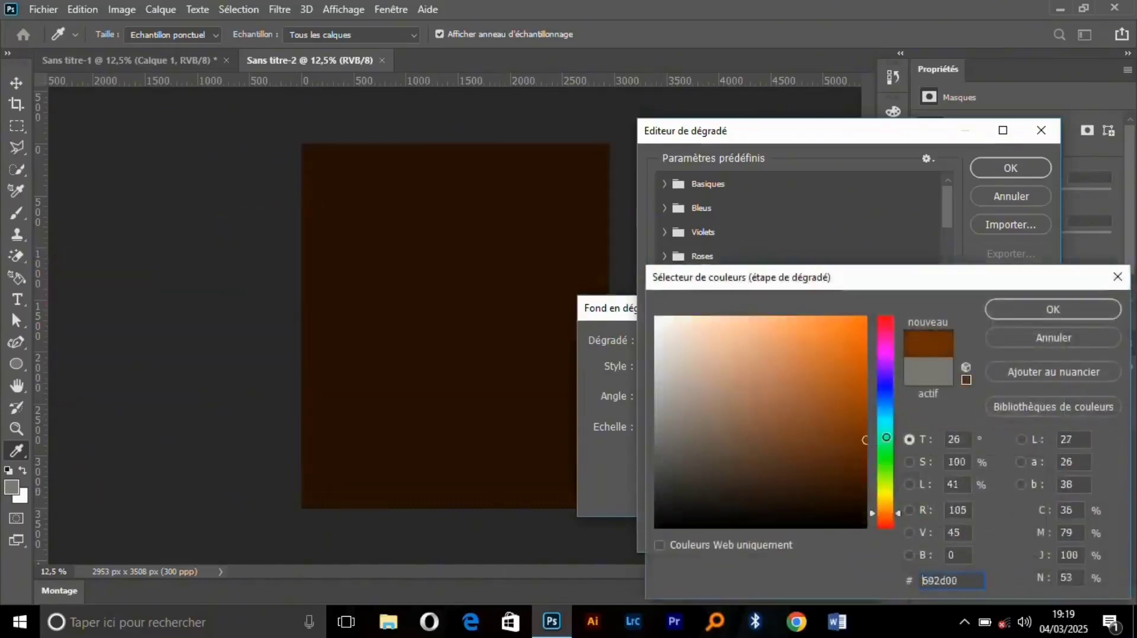
pyautogui.moveTo(853, 443)
pyautogui.mouseDown()
pyautogui.moveTo(871, 465)
pyautogui.moveTo(856, 459)
pyautogui.moveTo(863, 443)
pyautogui.mouseUp()
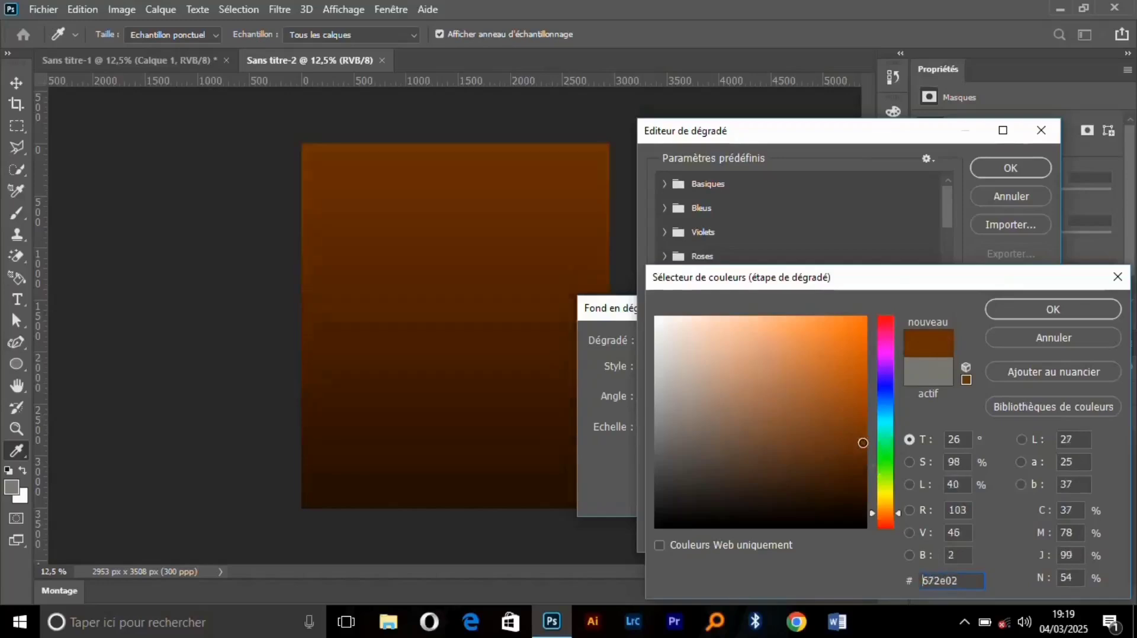
pyautogui.click(1015, 306)
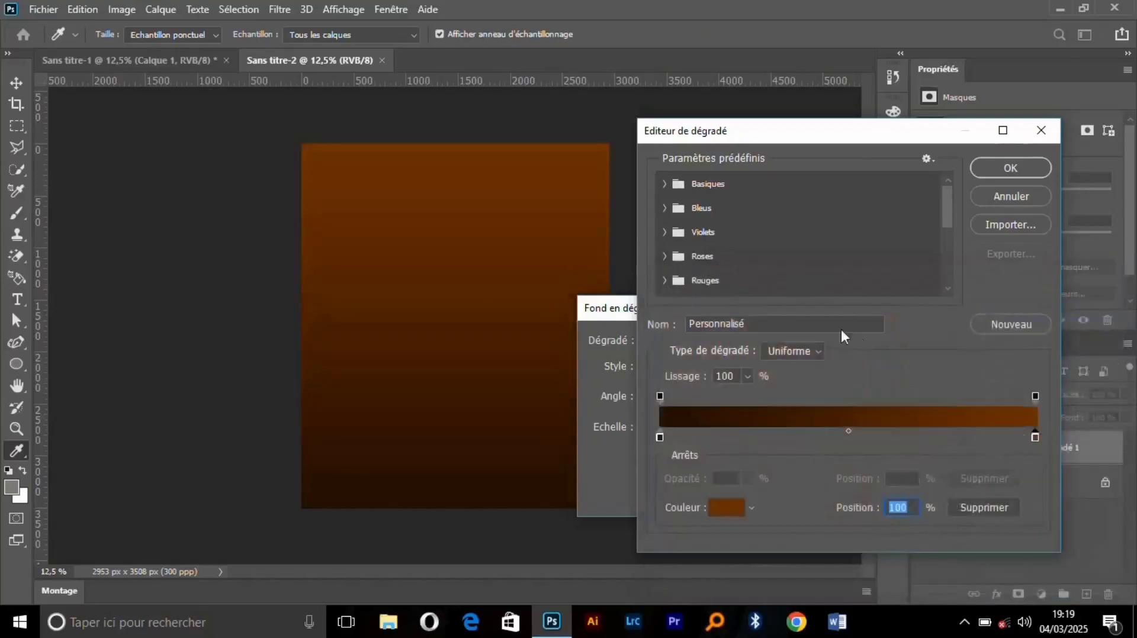
pyautogui.click(1012, 168)
# Make the gradient fill radial and reversed, and move its bright center to the upper-right area of the canvas
pyautogui.click(691, 369)
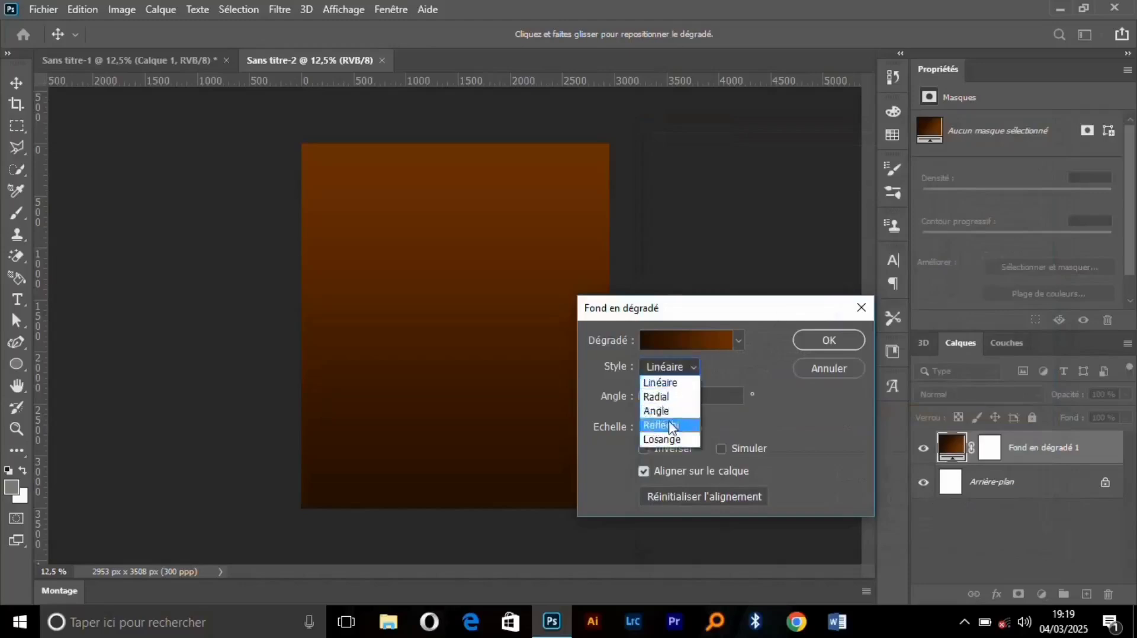
pyautogui.click(669, 395)
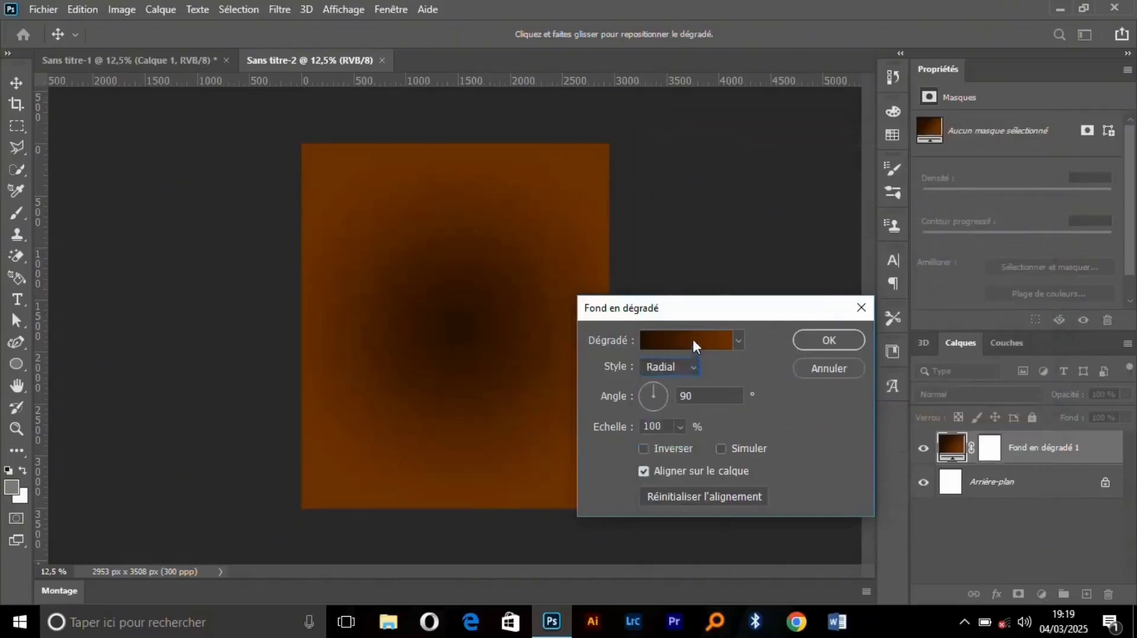
pyautogui.click(645, 450)
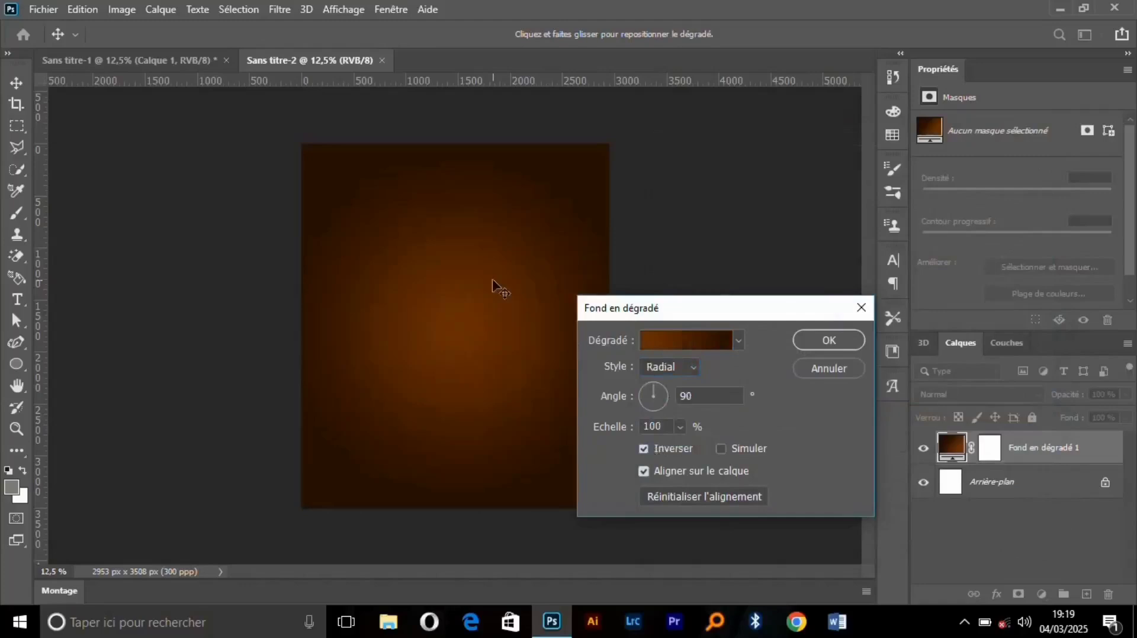
pyautogui.moveTo(479, 299); pyautogui.dragTo(527, 154)
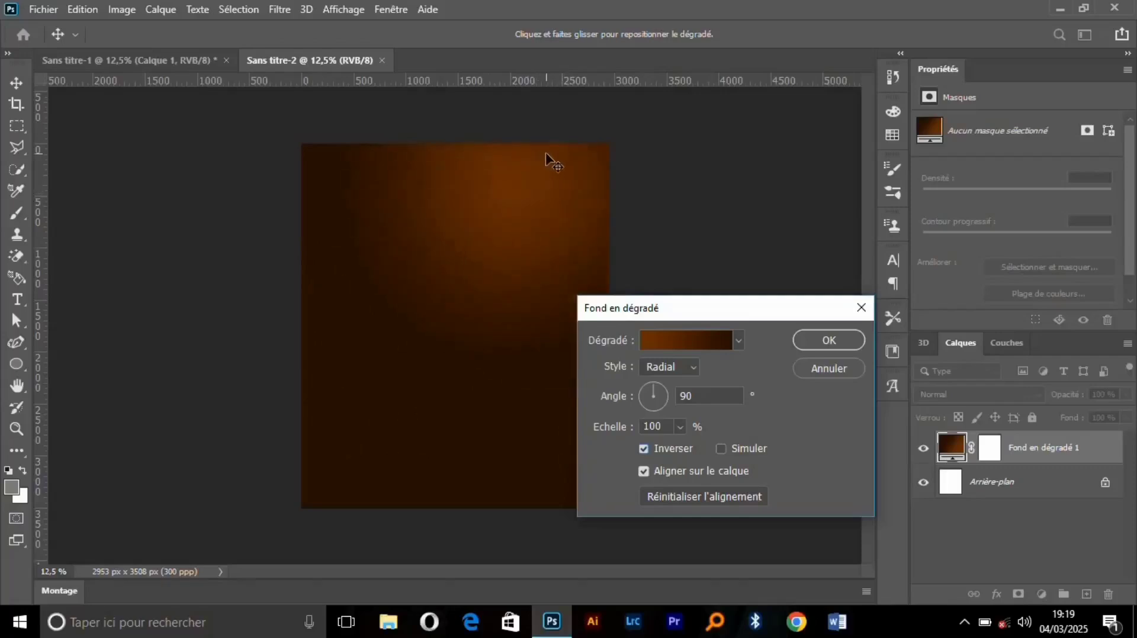
pyautogui.click(840, 339)
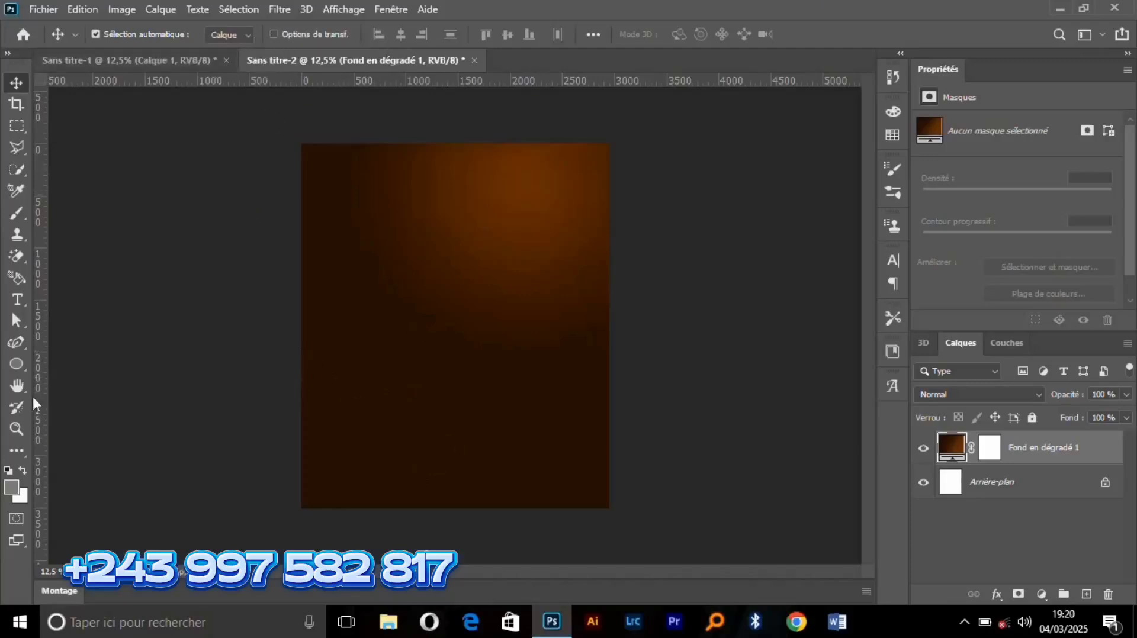
# Draw a rounded rectangle about 2020 × 3021 px with 10 px corners over the upper canvas, and remove its stroke
pyautogui.click(20, 367)
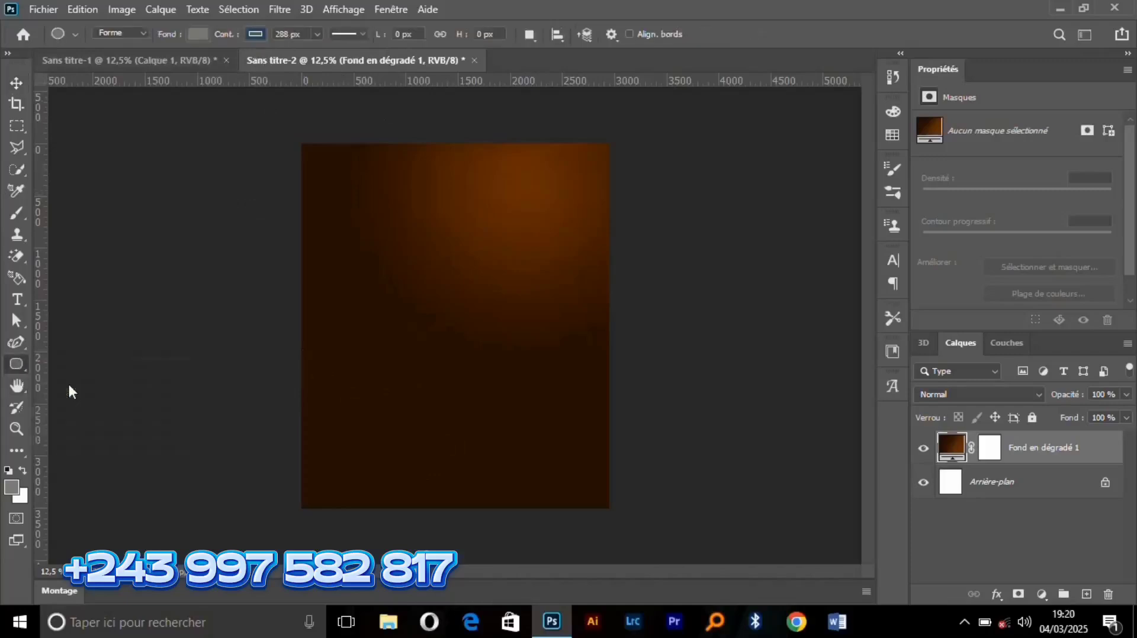
pyautogui.click(69, 382)
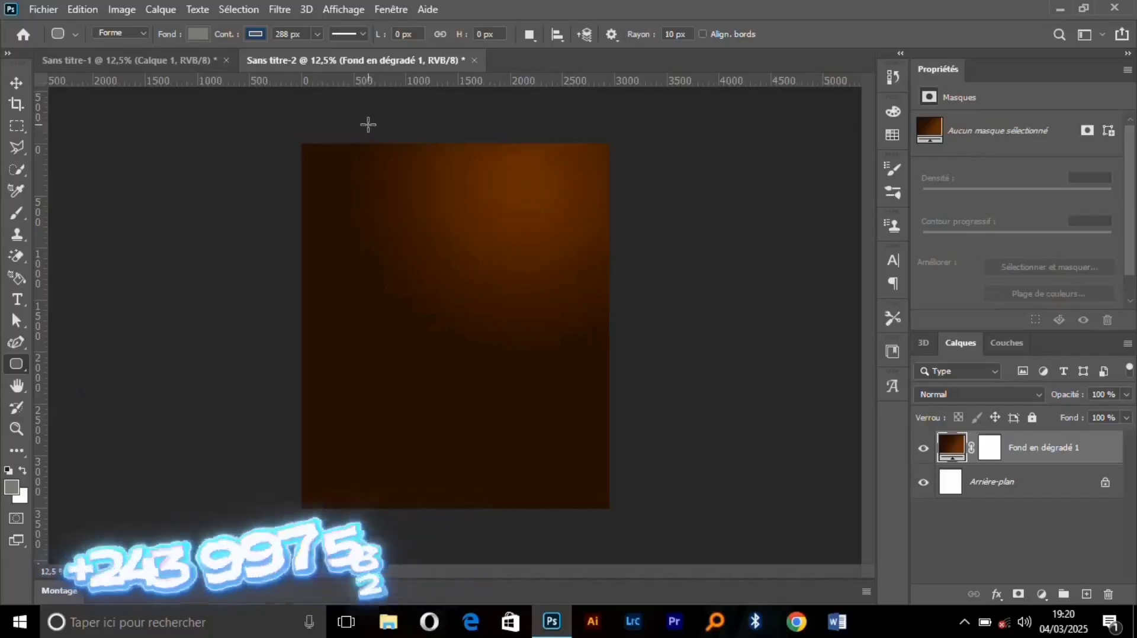
pyautogui.moveTo(367, 124); pyautogui.dragTo(578, 438)
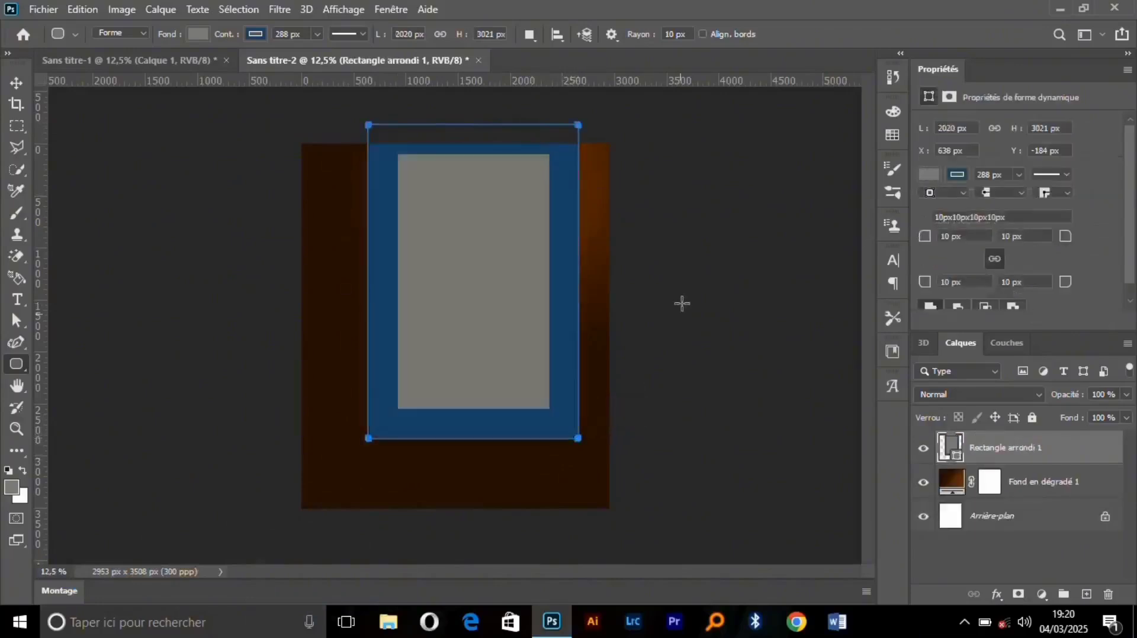
pyautogui.click(955, 176)
pyautogui.click(913, 207)
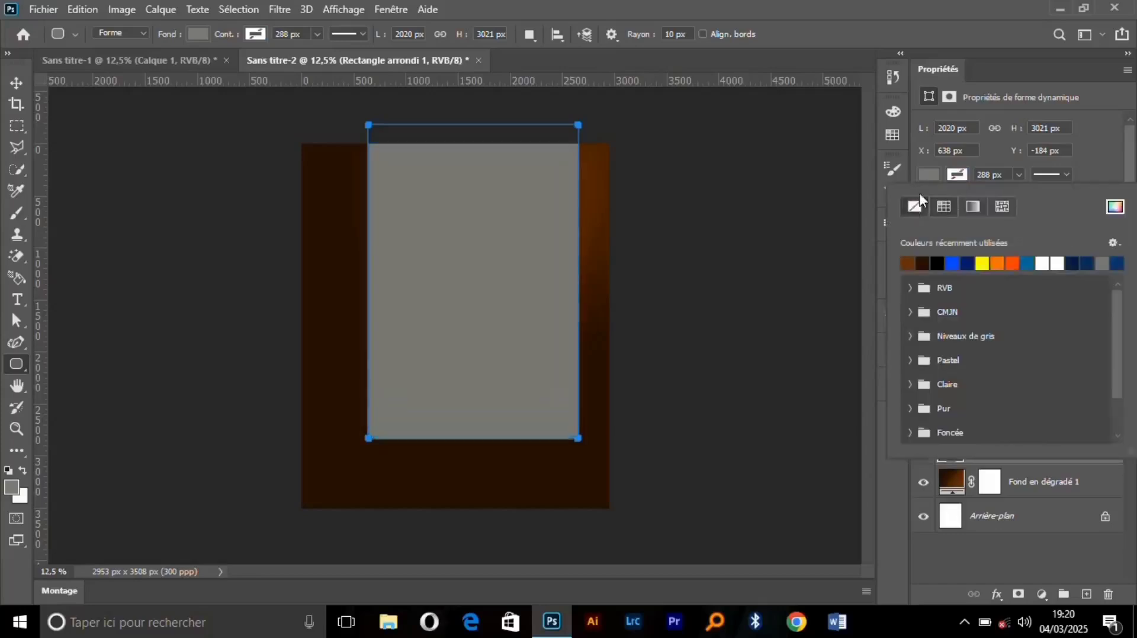
# Fill the rounded rectangle with a linear gradient and set its starting color stop to orange-red #d53c00
pyautogui.click(929, 173)
pyautogui.click(973, 206)
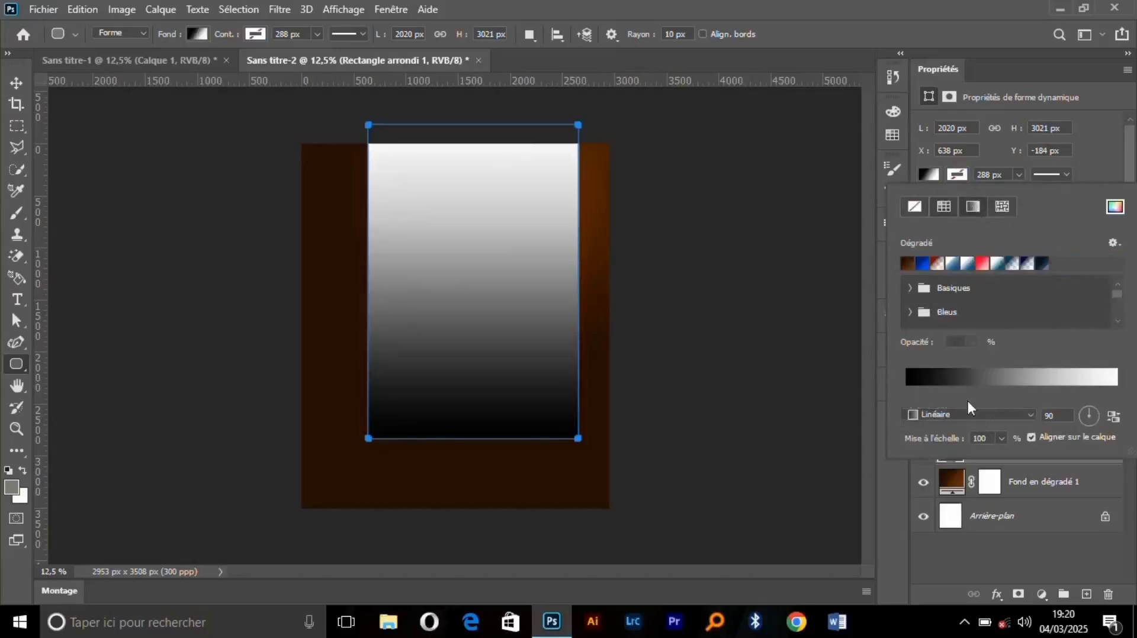
pyautogui.click(936, 379)
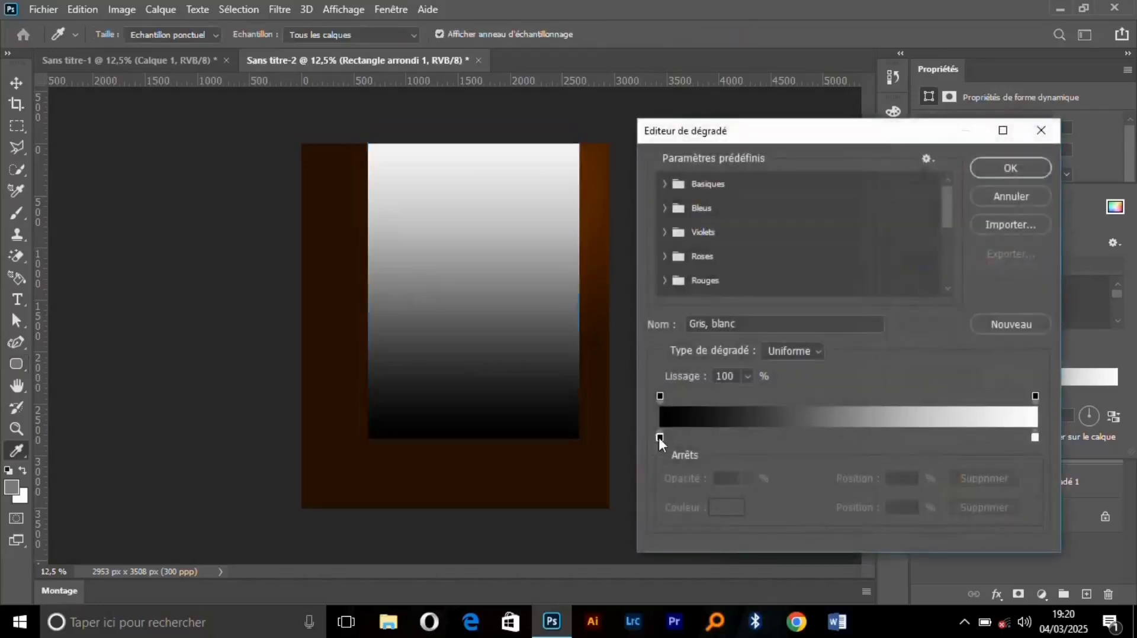
pyautogui.click(659, 438)
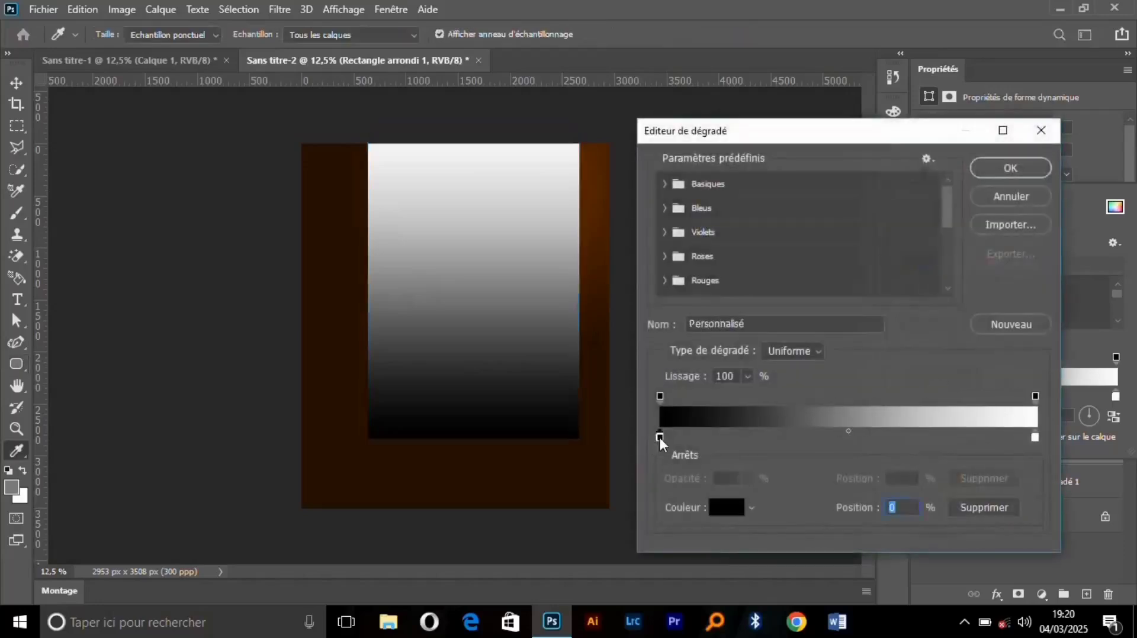
pyautogui.click(727, 511)
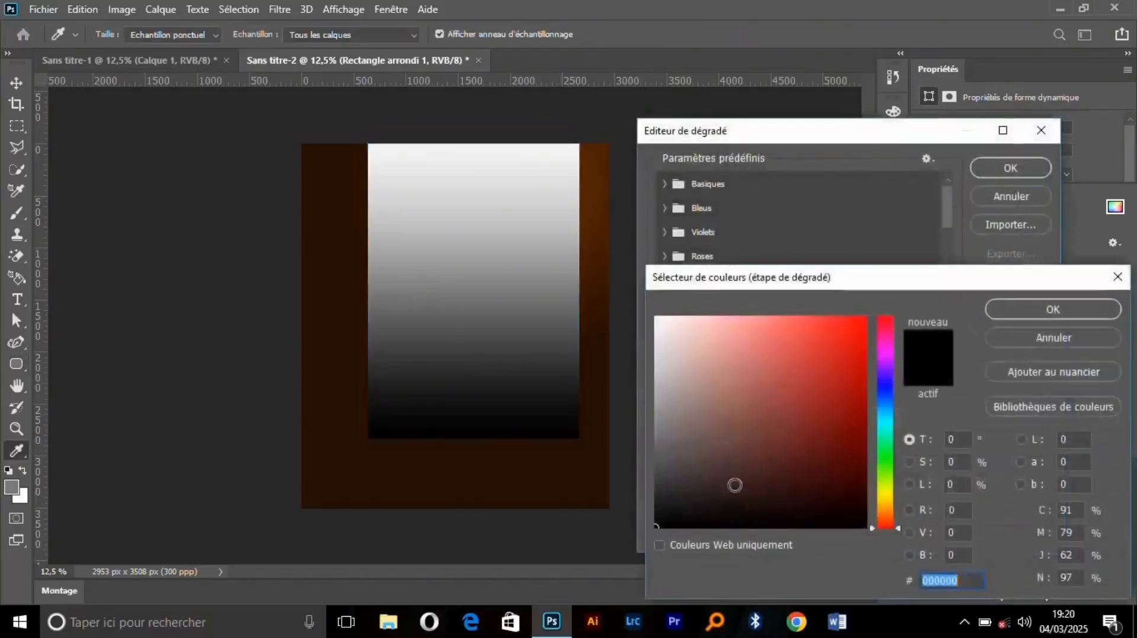
pyautogui.click(886, 511)
pyautogui.moveTo(835, 498); pyautogui.dragTo(869, 442)
pyautogui.moveTo(887, 507); pyautogui.dragTo(887, 513)
pyautogui.moveTo(844, 416)
pyautogui.mouseDown()
pyautogui.moveTo(864, 405)
pyautogui.moveTo(864, 352)
pyautogui.mouseUp()
pyautogui.moveTo(887, 514); pyautogui.dragTo(887, 518)
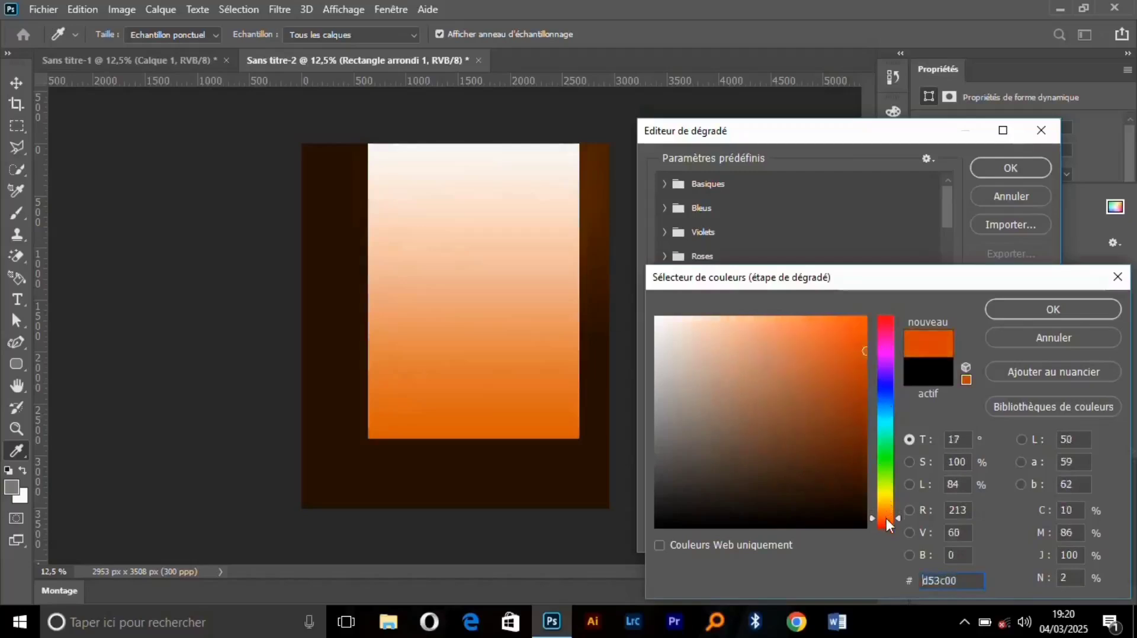
pyautogui.click(1001, 305)
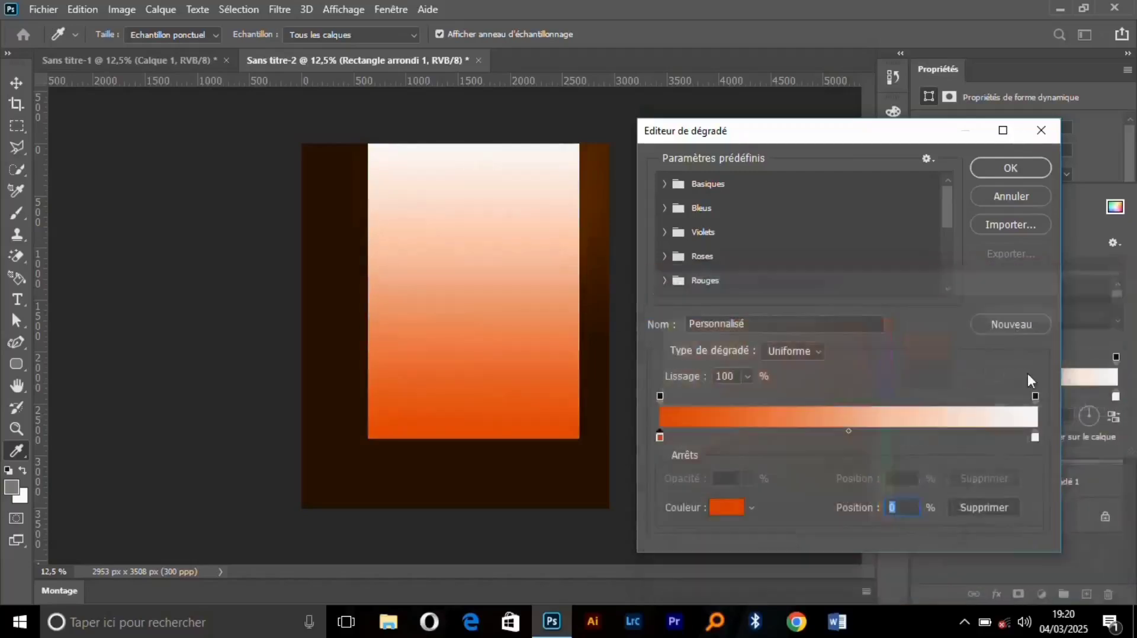
# Set the end color stop of the rounded rectangle's gradient to orange #d57300 and accept the edited gradient
pyautogui.click(1035, 437)
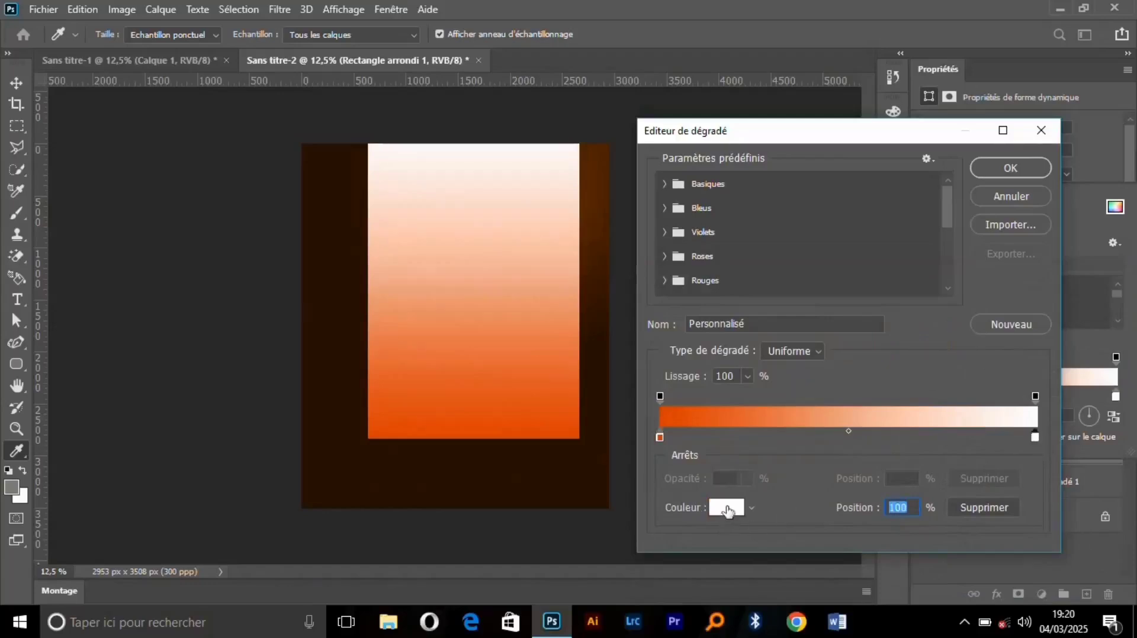
pyautogui.click(726, 508)
pyautogui.click(544, 437)
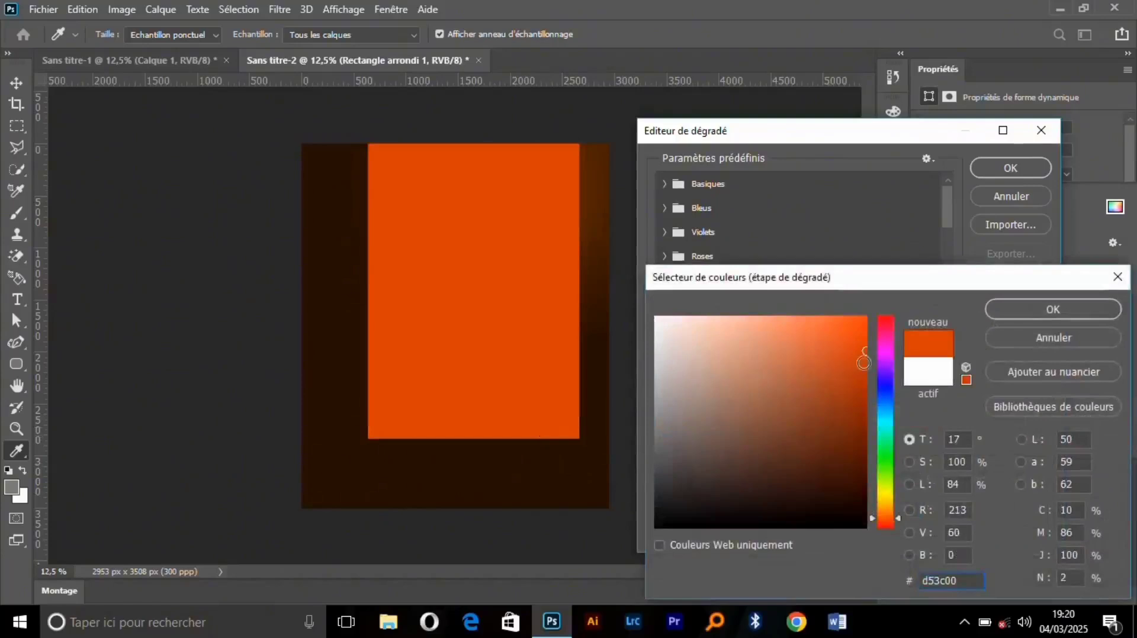
pyautogui.click(887, 510)
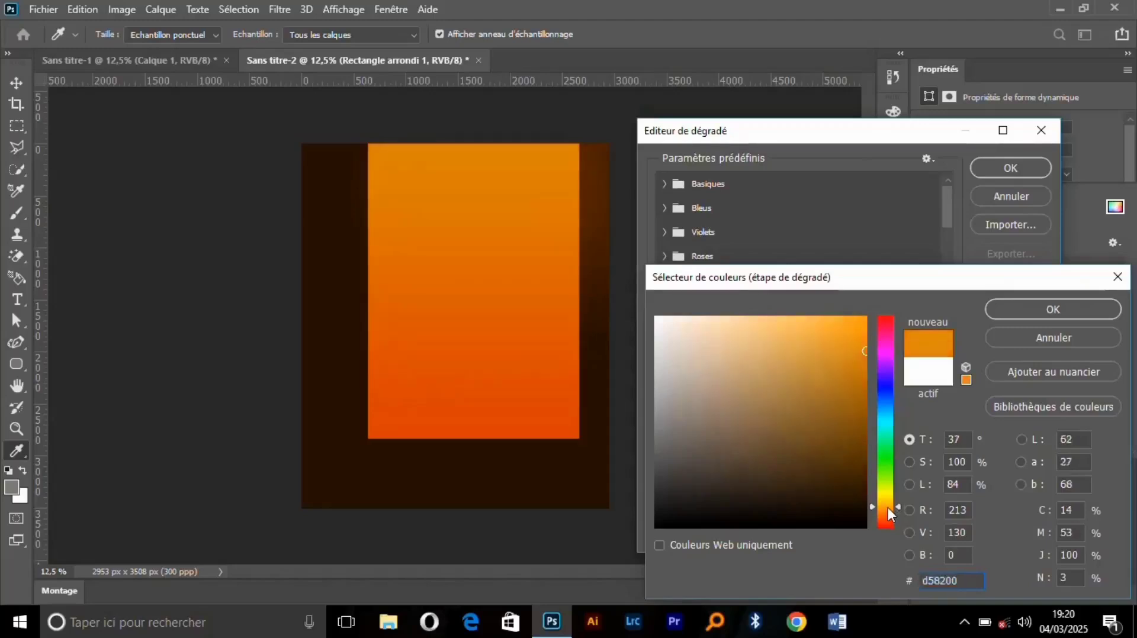
pyautogui.click(886, 509)
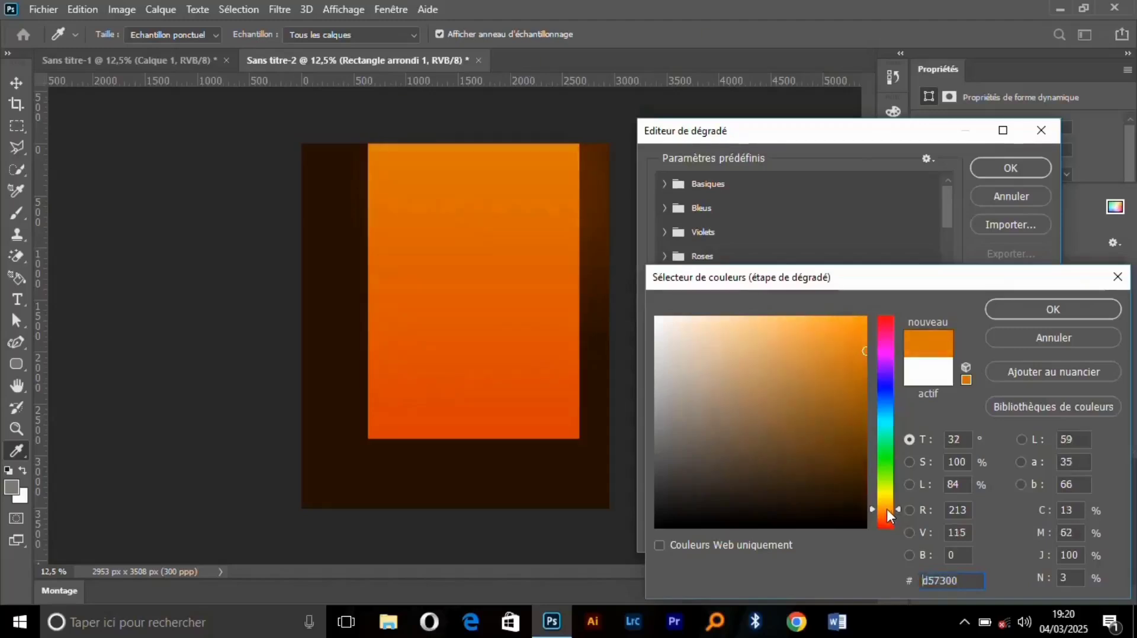
pyautogui.click(1009, 310)
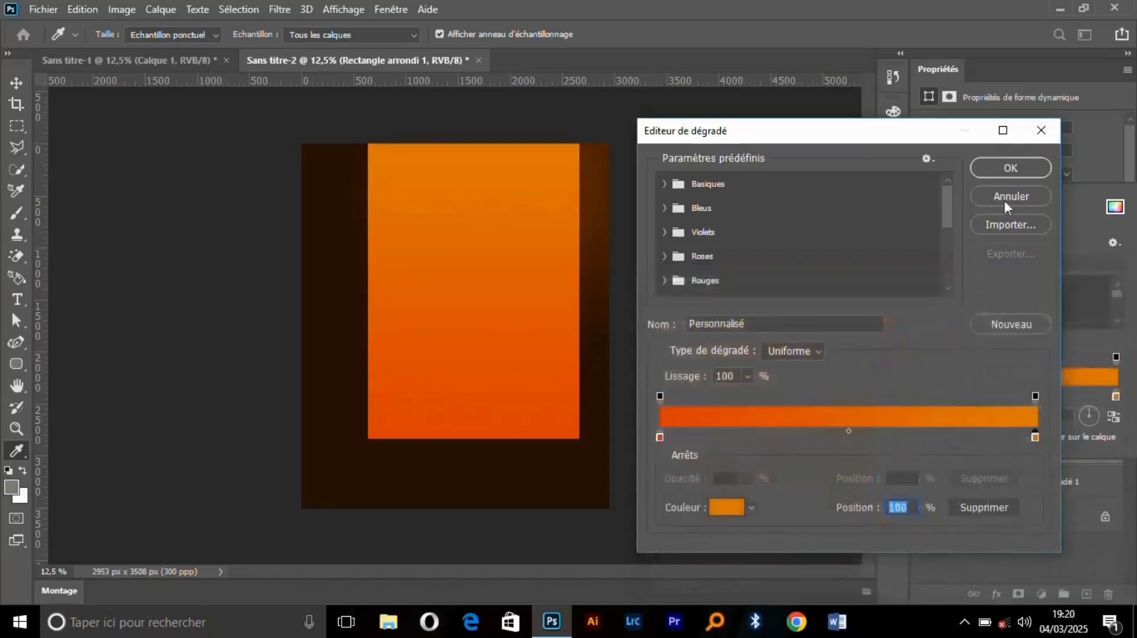
pyautogui.click(1009, 168)
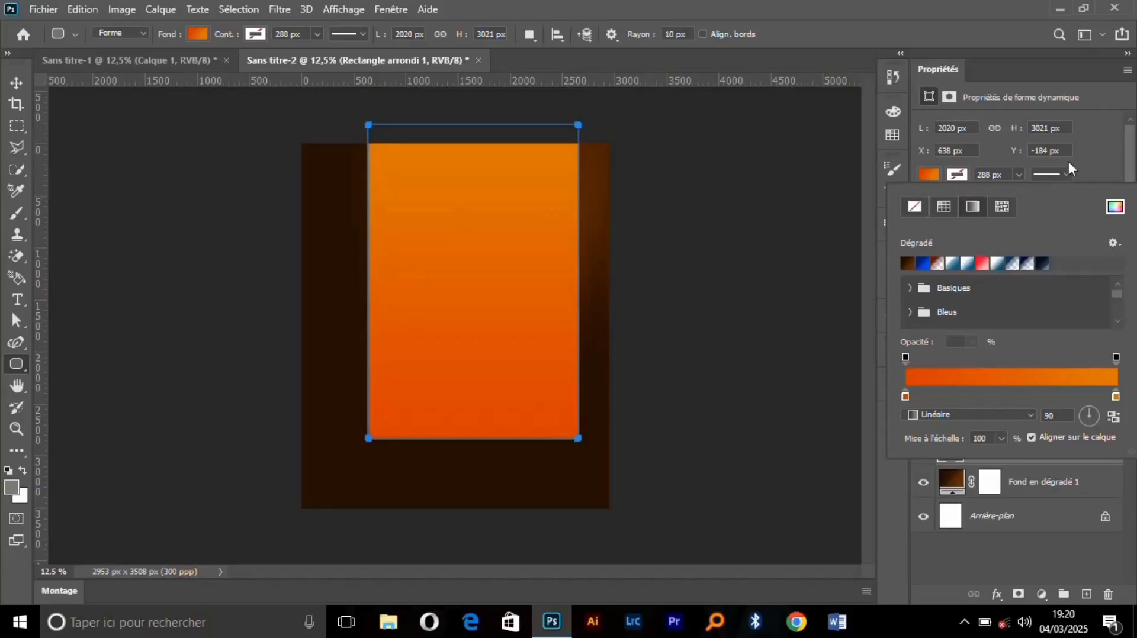
pyautogui.click(1085, 156)
# Round all four corners of the orange rectangle to a radius of 670 px
pyautogui.moveTo(922, 243); pyautogui.dragTo(1023, 237)
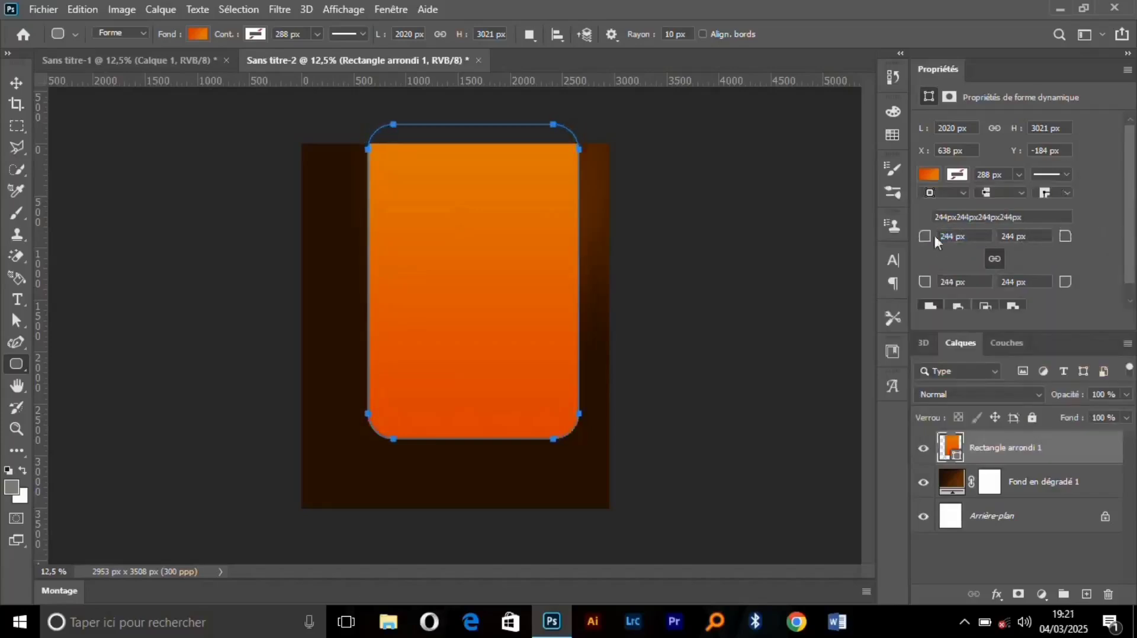
pyautogui.moveTo(925, 241); pyautogui.dragTo(1081, 243)
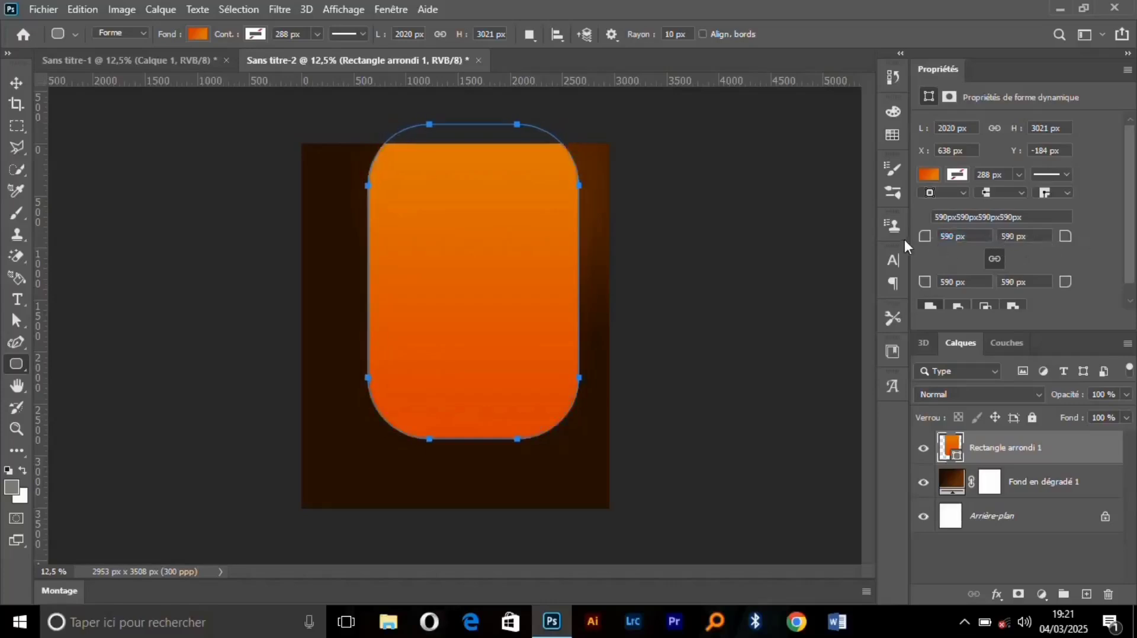
pyautogui.moveTo(927, 244); pyautogui.dragTo(1000, 246)
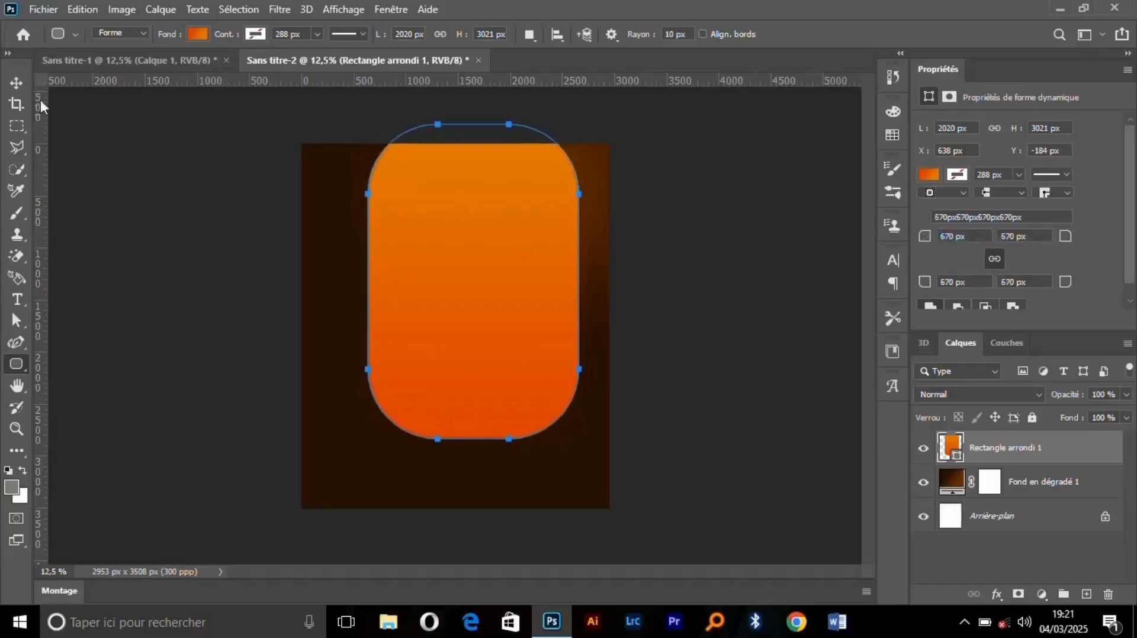
# Center the orange rectangle horizontally on the canvas and stretch its top edge upward to a height of about 3468 px
pyautogui.click(17, 82)
pyautogui.moveTo(465, 244); pyautogui.dragTo(449, 240)
pyautogui.hotkey('ctrl', 't')
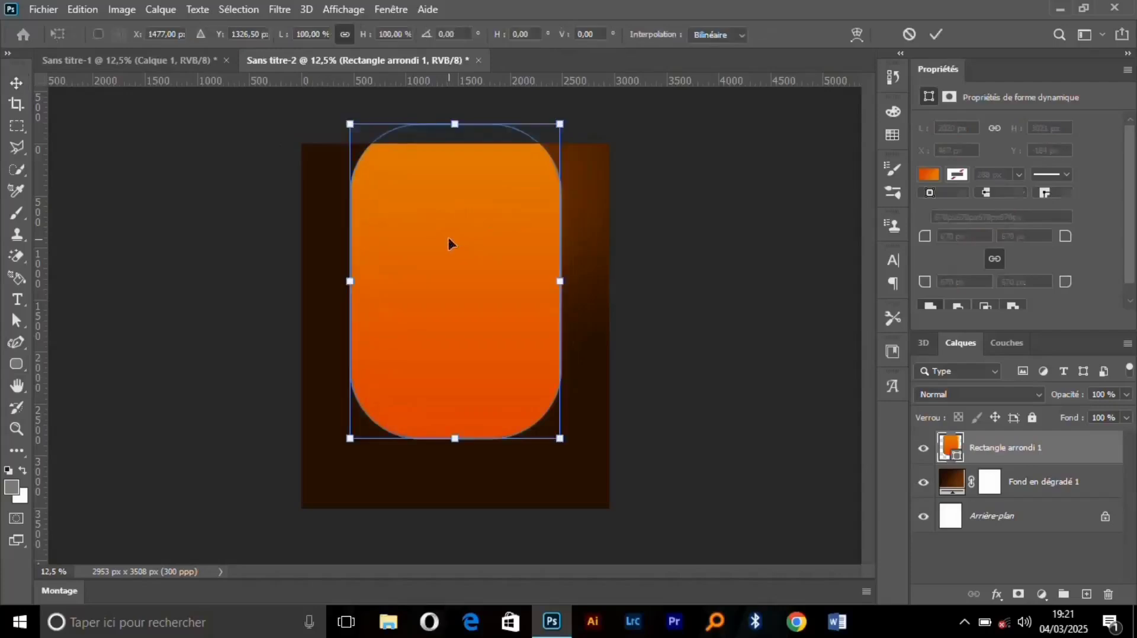
pyautogui.moveTo(454, 124); pyautogui.dragTo(466, 77)
pyautogui.moveTo(463, 212); pyautogui.dragTo(467, 211)
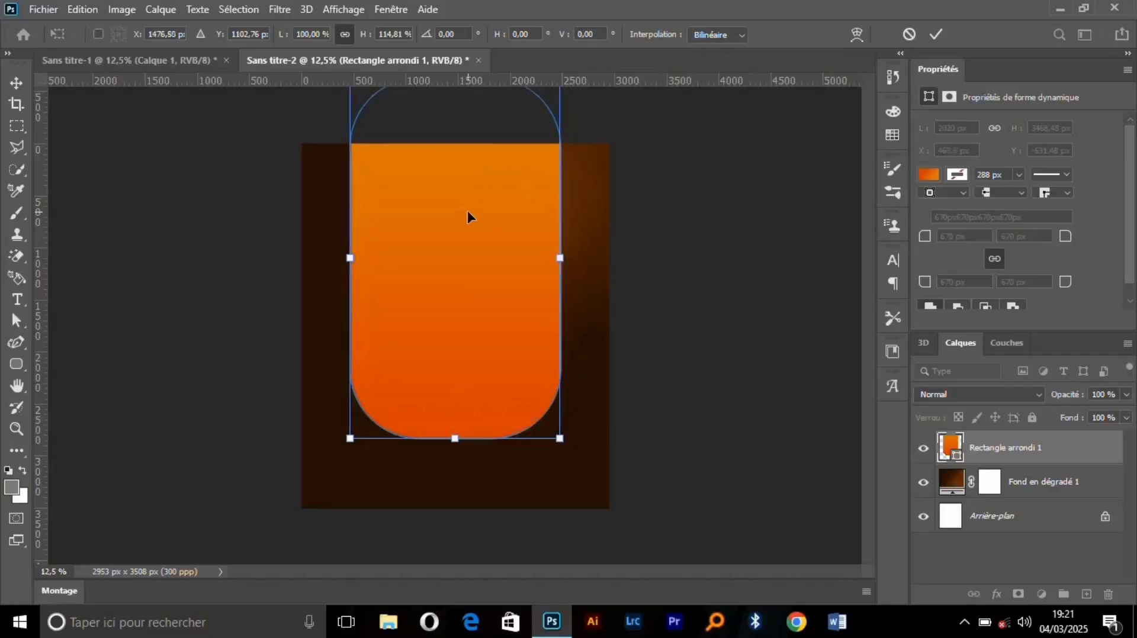
pyautogui.press('Return')
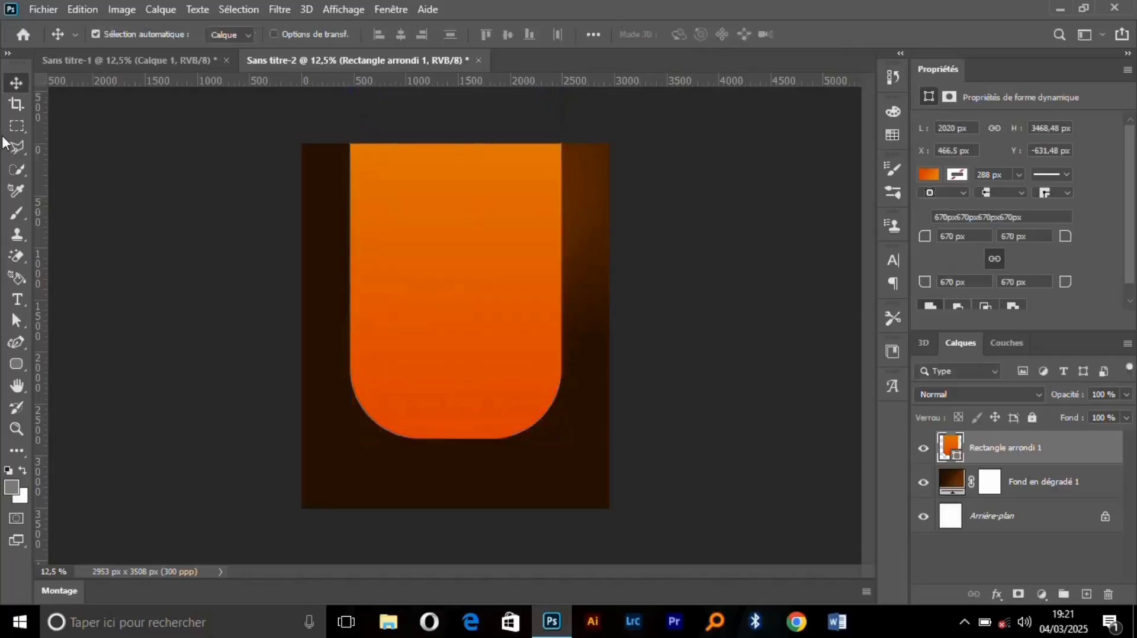
# Place a vertical guide at the canvas's horizontal center and check the orange rectangle's center against it
pyautogui.click(17, 104)
pyautogui.moveTo(37, 147); pyautogui.dragTo(455, 185)
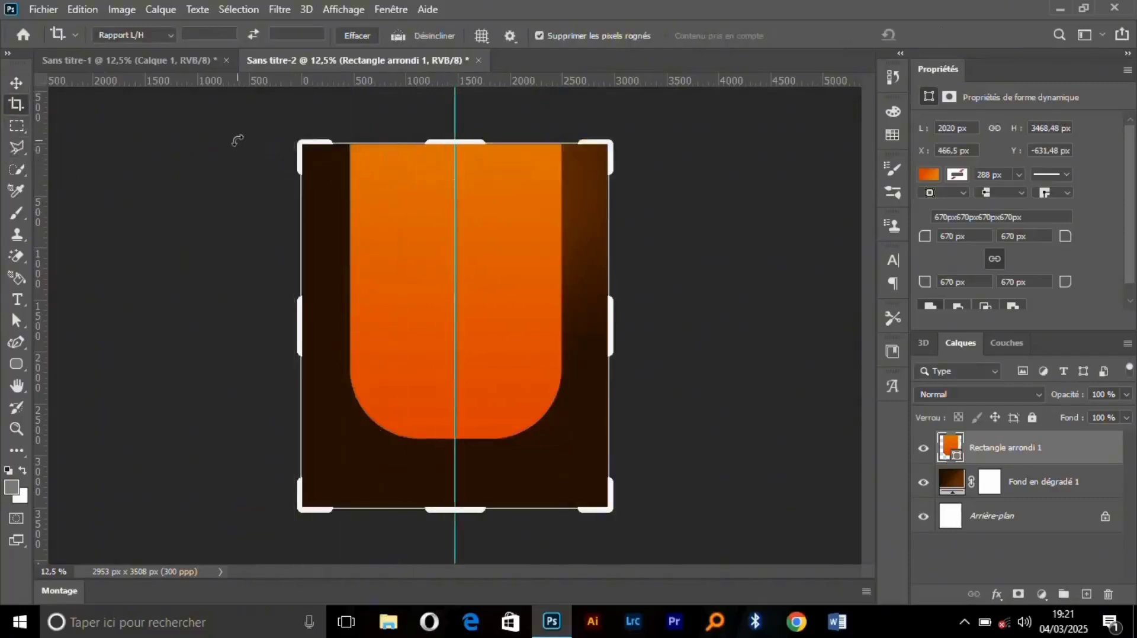
pyautogui.click(24, 84)
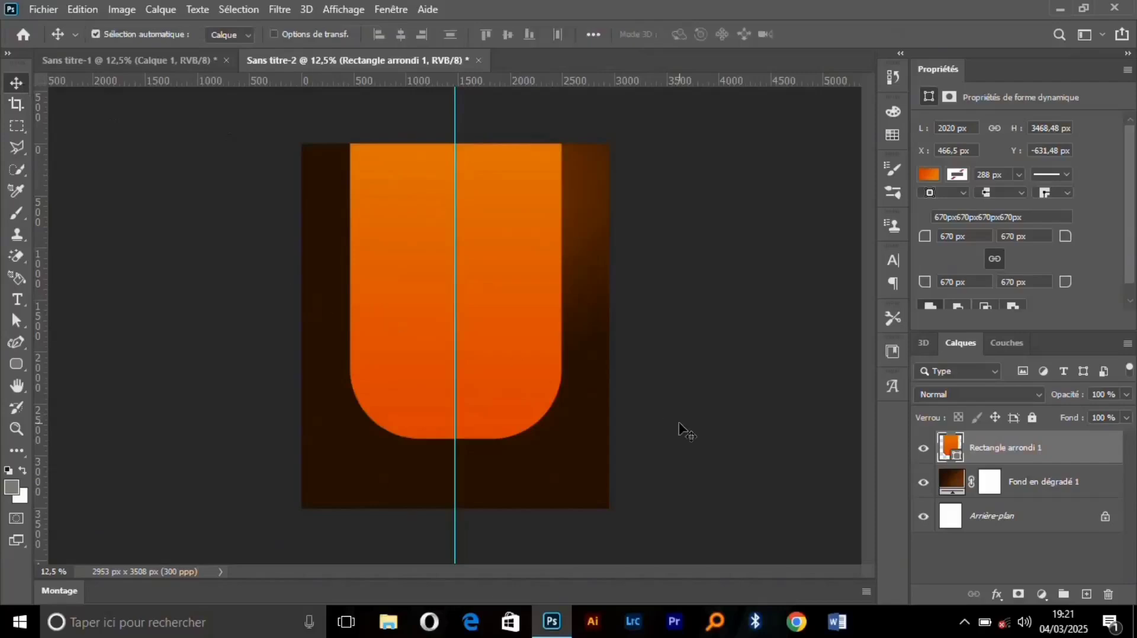
pyautogui.hotkey('ctrl', 't')
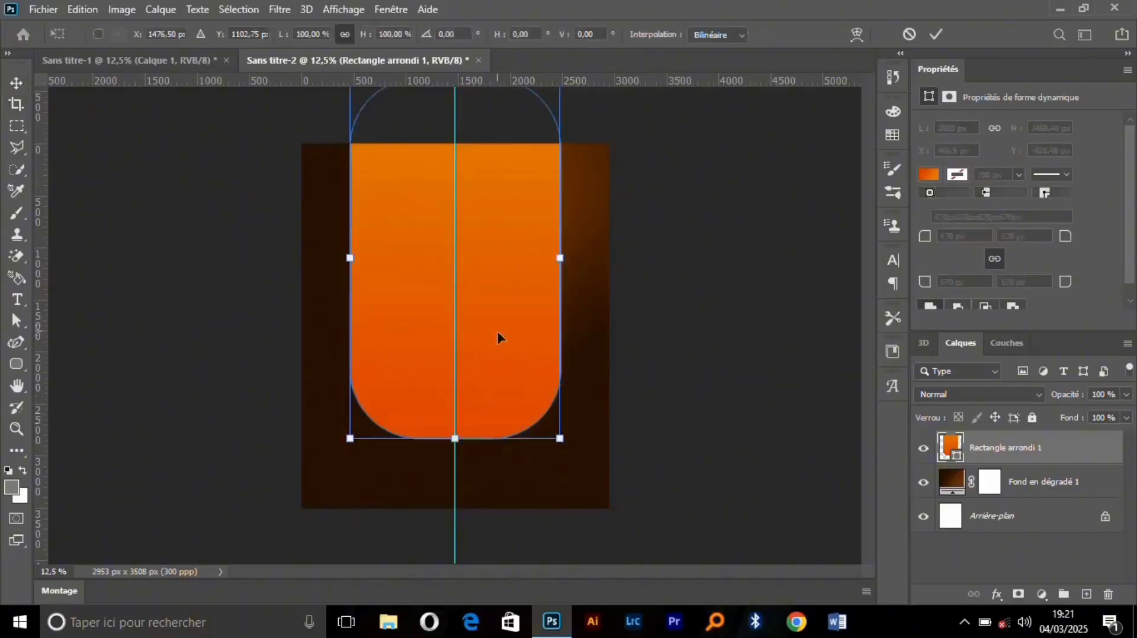
pyautogui.press('Return')
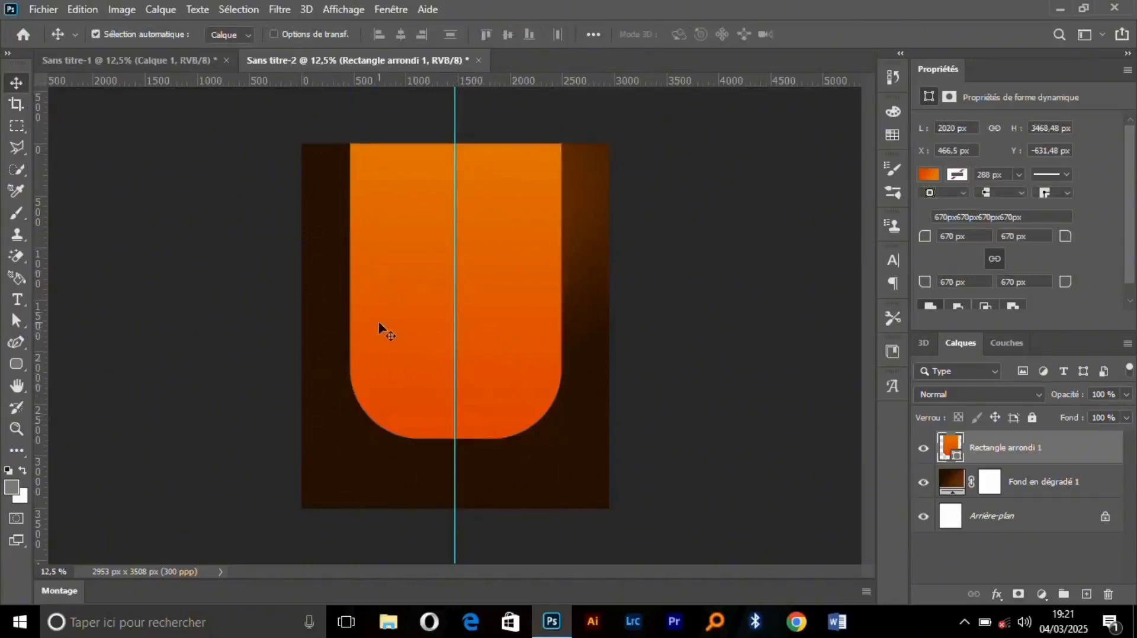
# Bring the woman cutout from Sans titre-1 into the poster, scale it to about 150%, and place it at the canvas's lower right
pyautogui.click(208, 66)
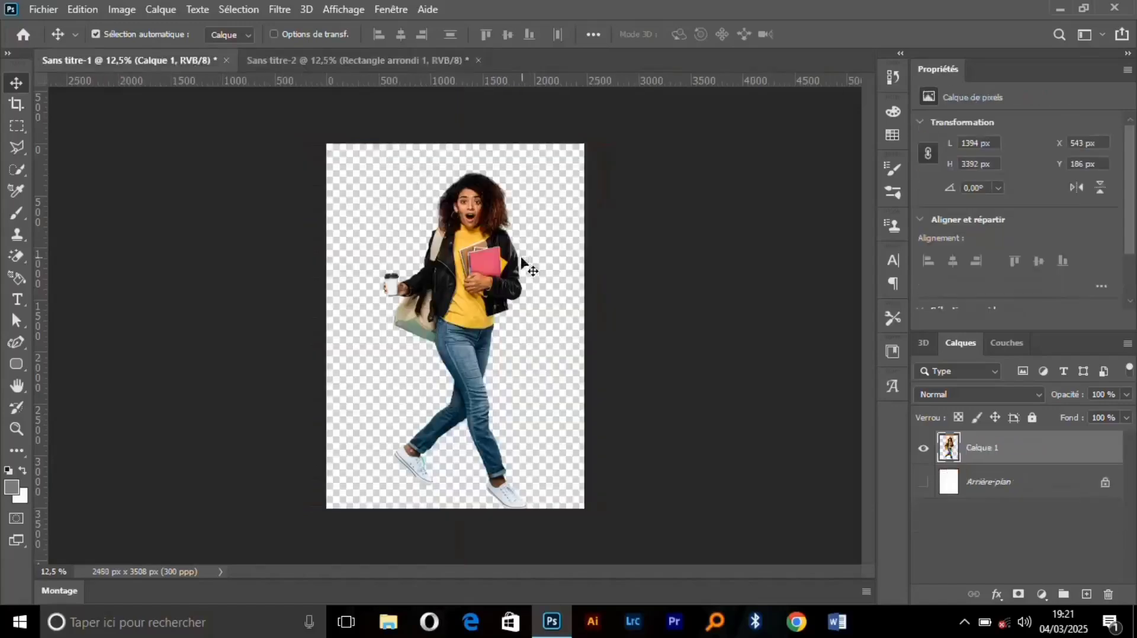
pyautogui.moveTo(462, 217); pyautogui.dragTo(538, 412)
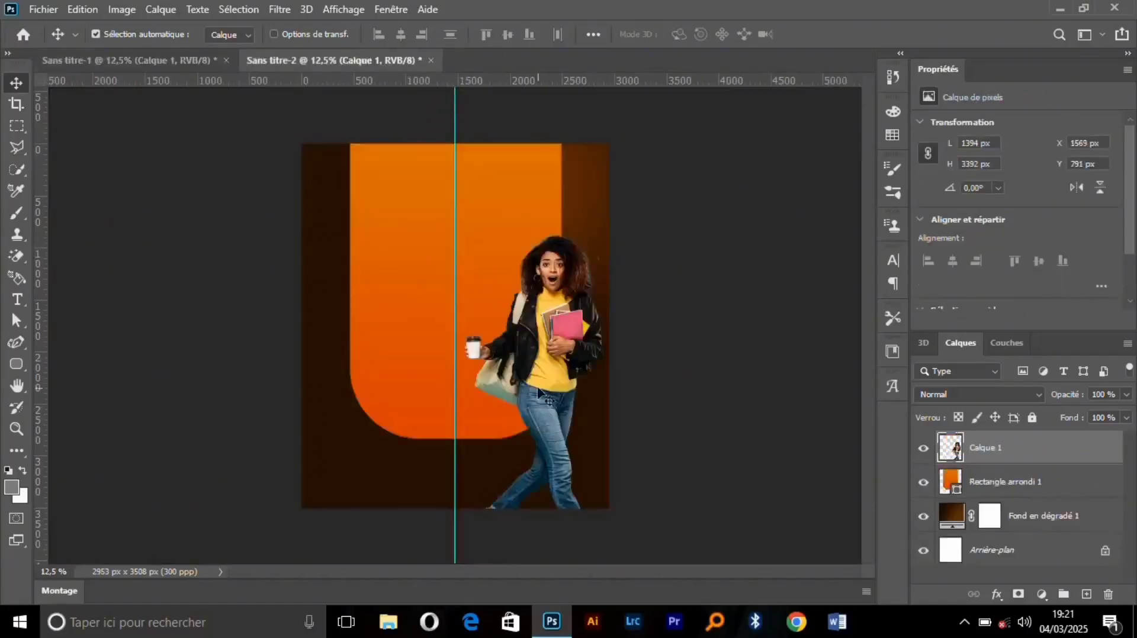
pyautogui.hotkey('ctrl', 't')
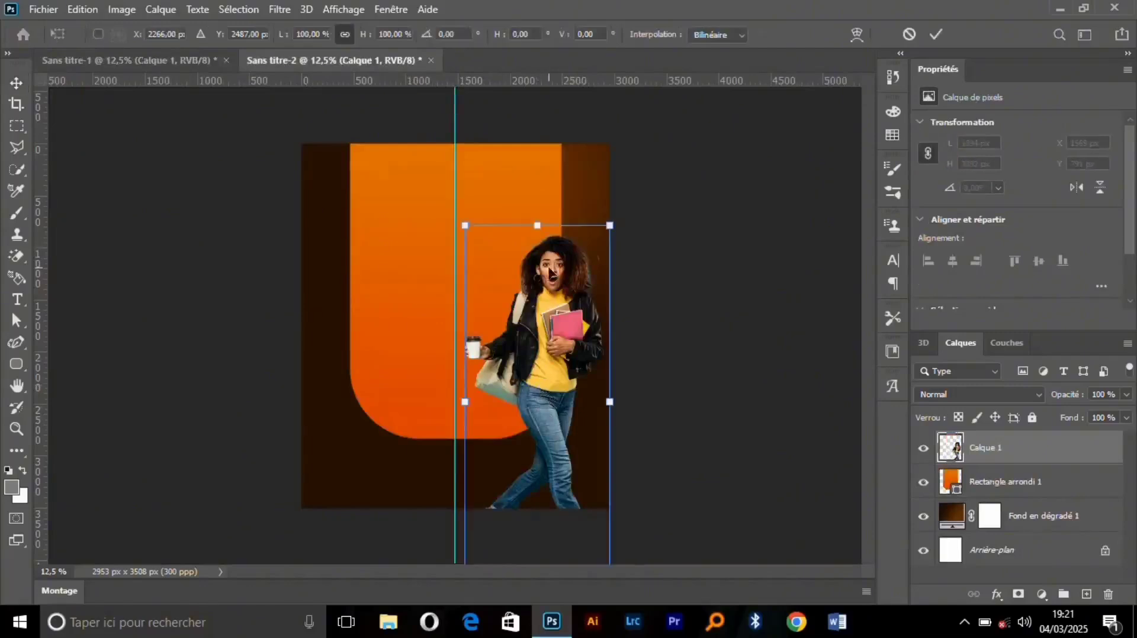
pyautogui.moveTo(537, 226); pyautogui.dragTo(537, 133)
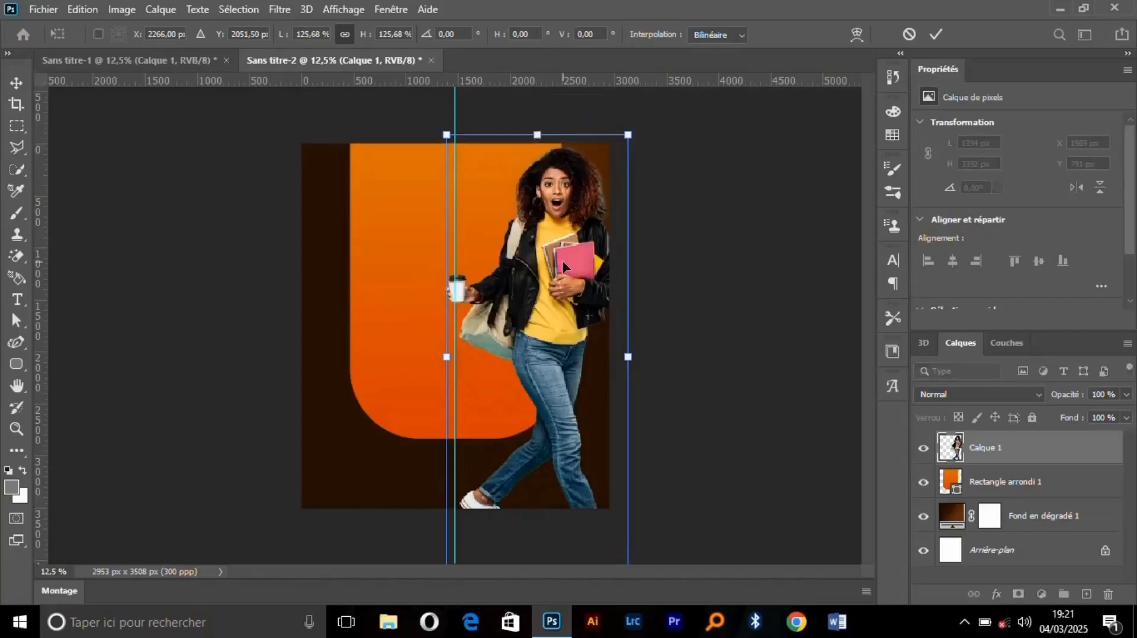
pyautogui.moveTo(563, 260); pyautogui.dragTo(556, 389)
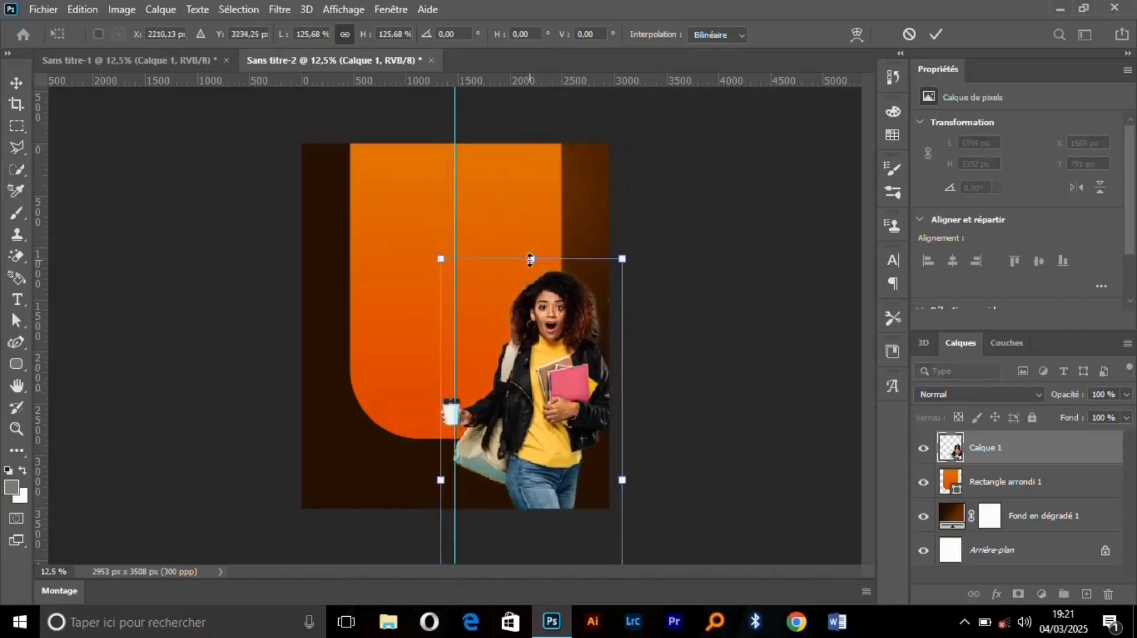
pyautogui.moveTo(531, 259); pyautogui.dragTo(525, 175)
pyautogui.moveTo(539, 286); pyautogui.dragTo(519, 345)
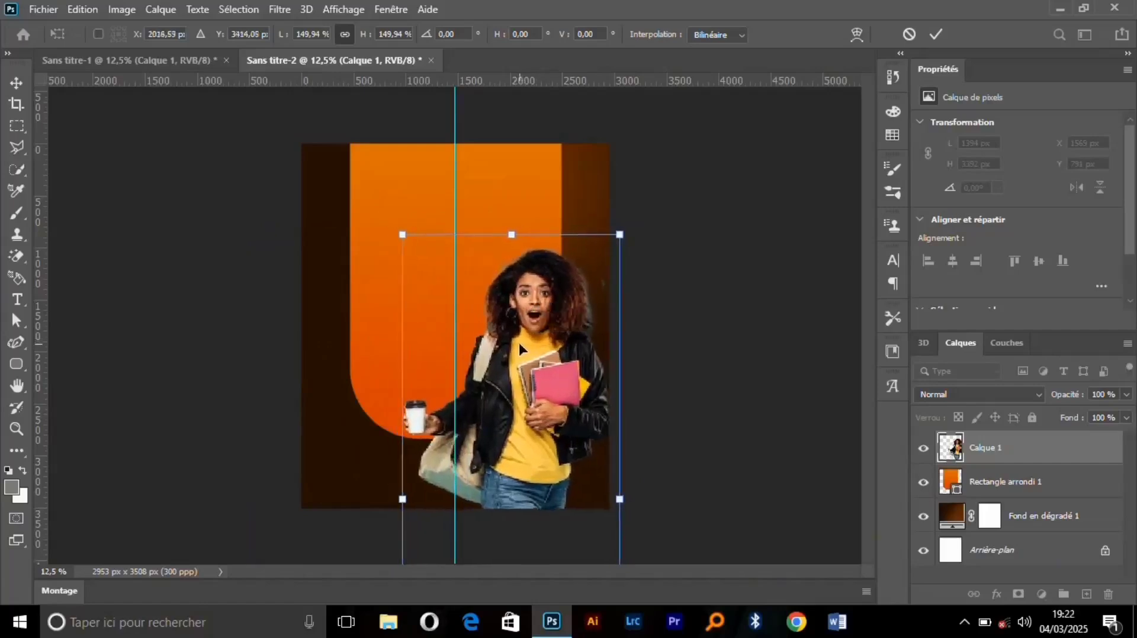
pyautogui.press('Return')
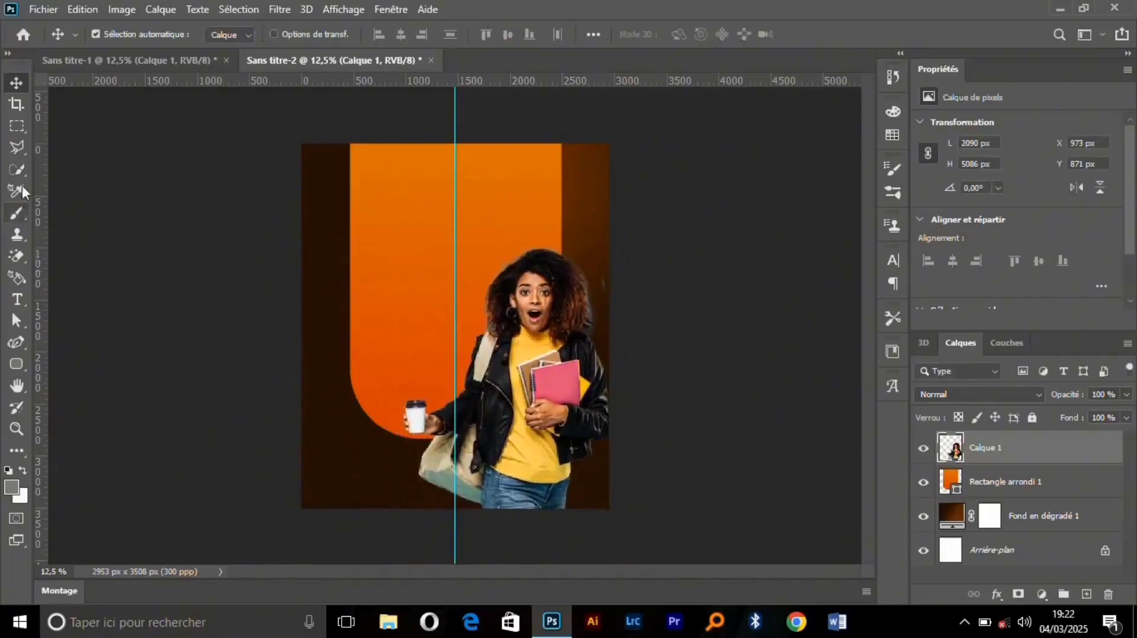
pyautogui.click(21, 145)
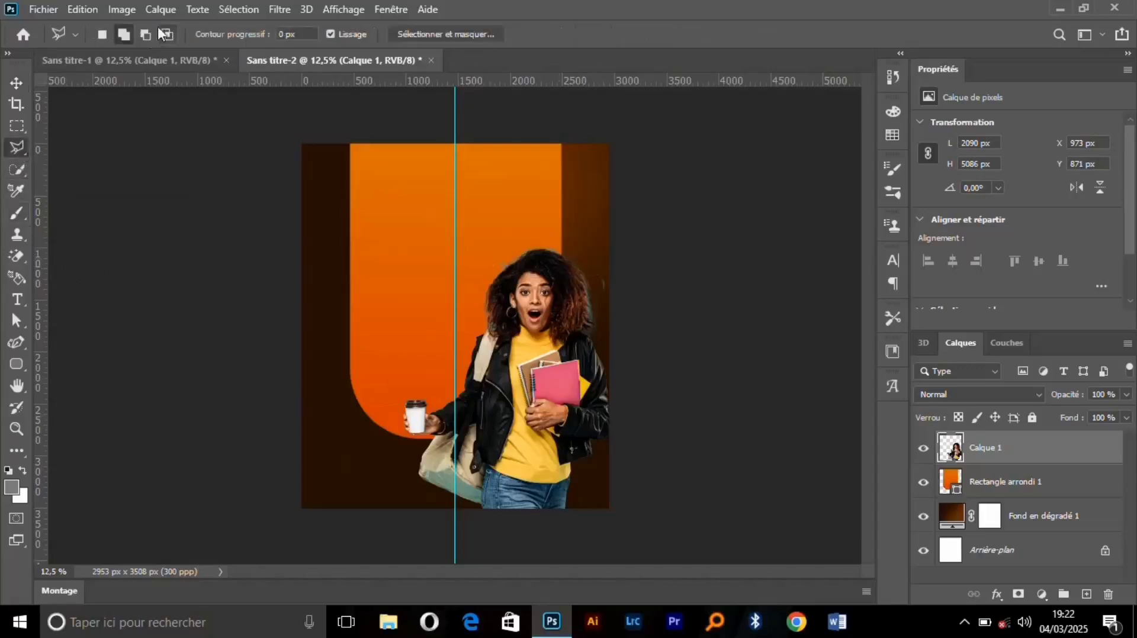
pyautogui.press('v')
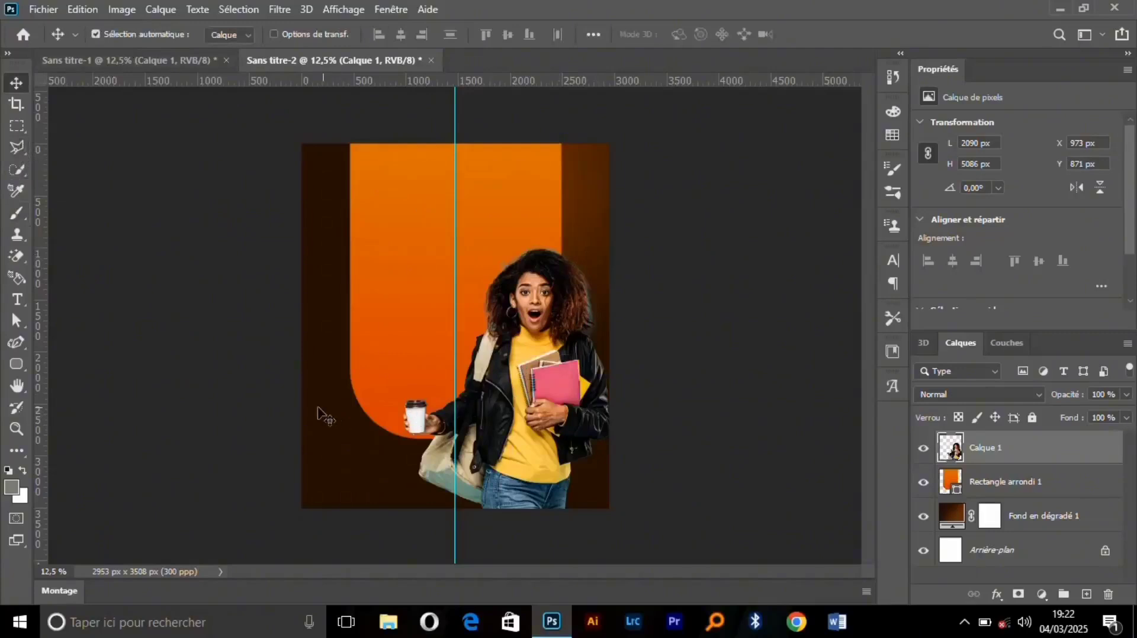
# Draw a thin horizontal rectangle about 3329 × 145 px across the lower canvas, extending past both side edges
pyautogui.click(20, 363)
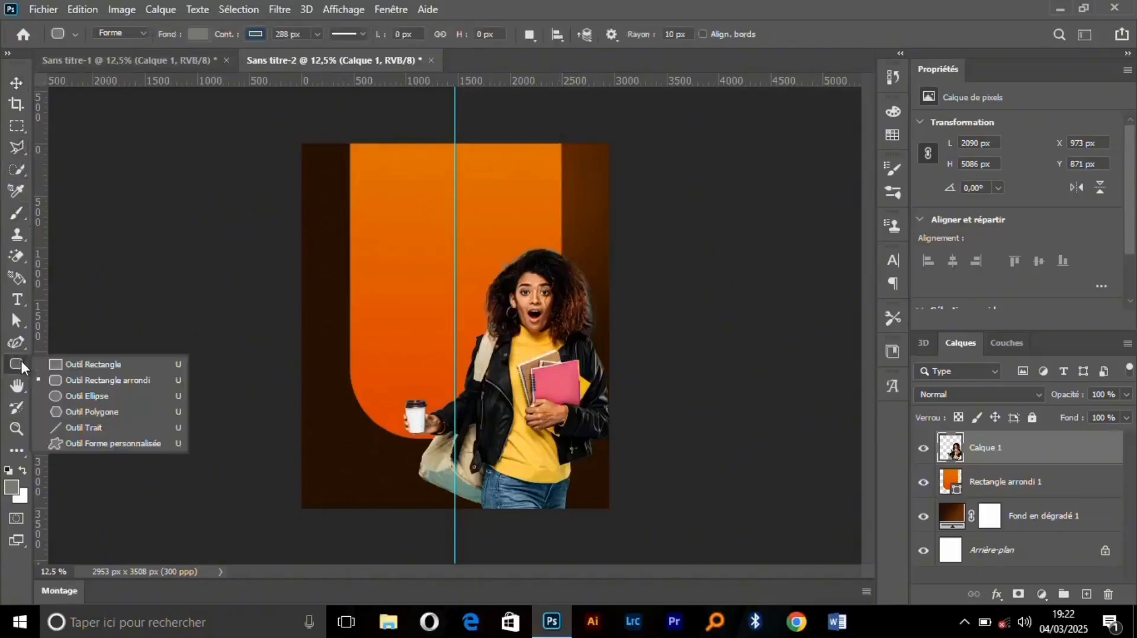
pyautogui.click(53, 363)
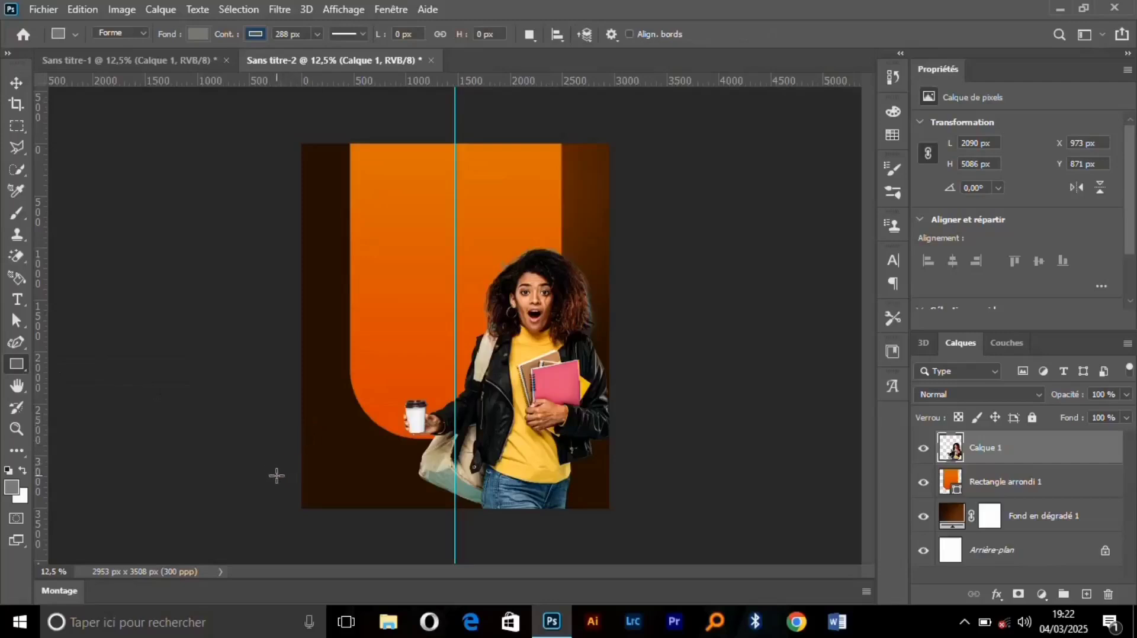
pyautogui.moveTo(287, 462); pyautogui.dragTo(633, 477)
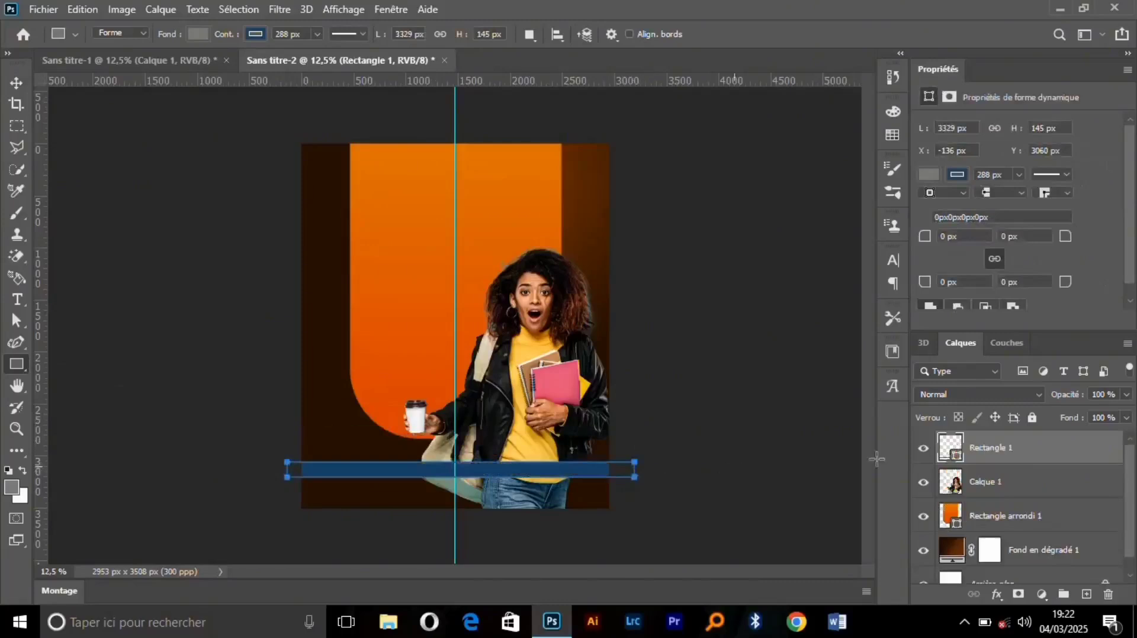
# Remove the thin rectangle's stroke and fill it with white
pyautogui.click(958, 174)
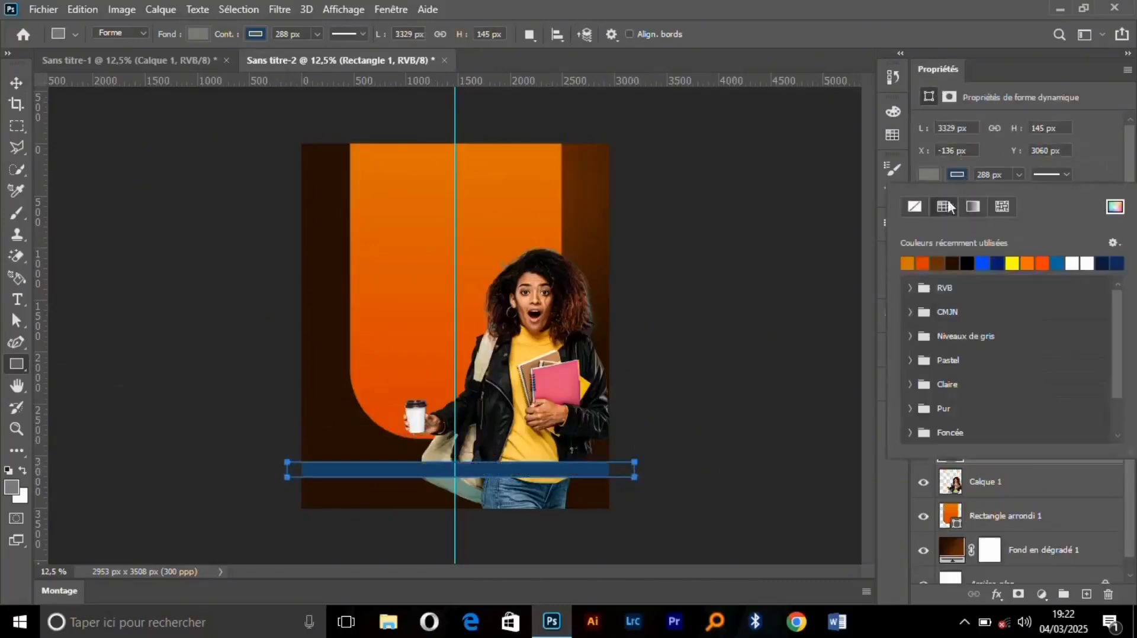
pyautogui.click(916, 204)
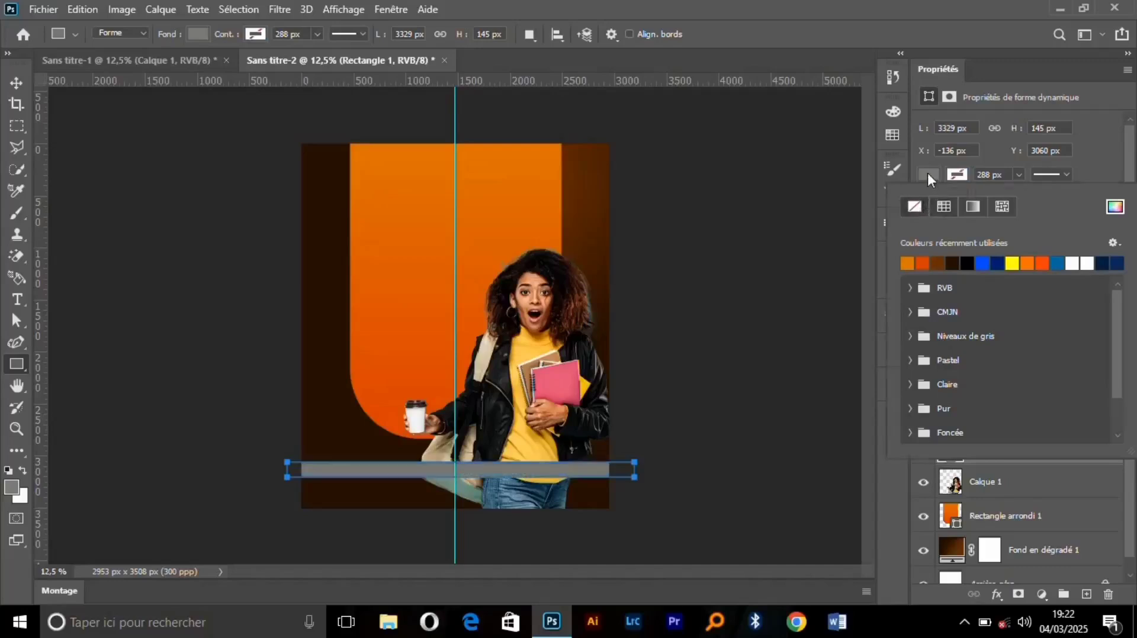
pyautogui.click(1080, 261)
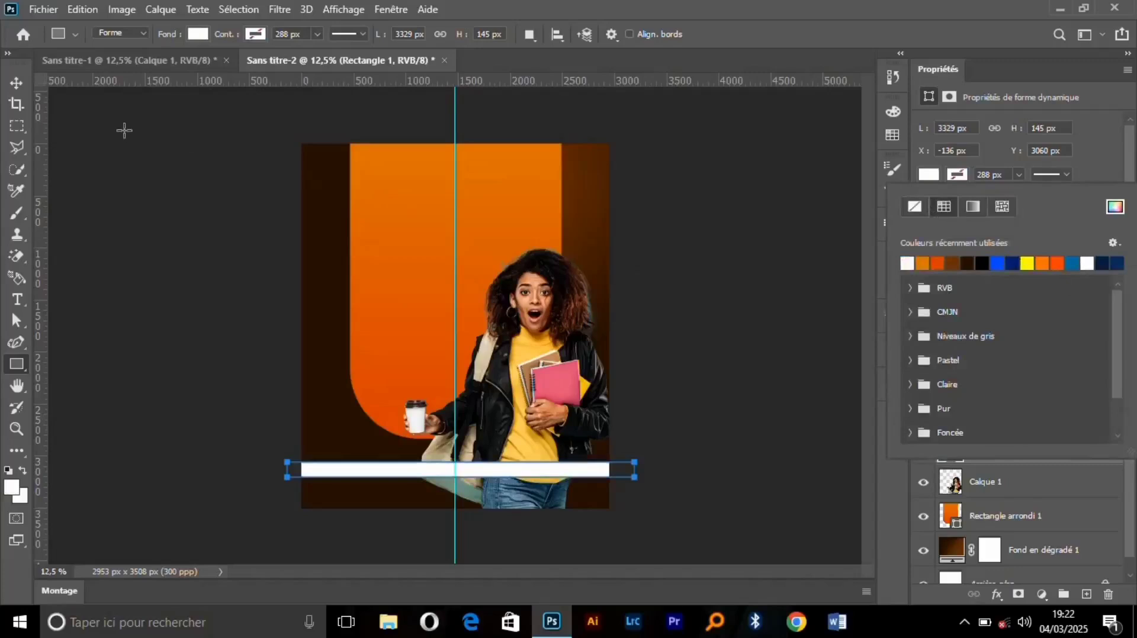
pyautogui.click(20, 85)
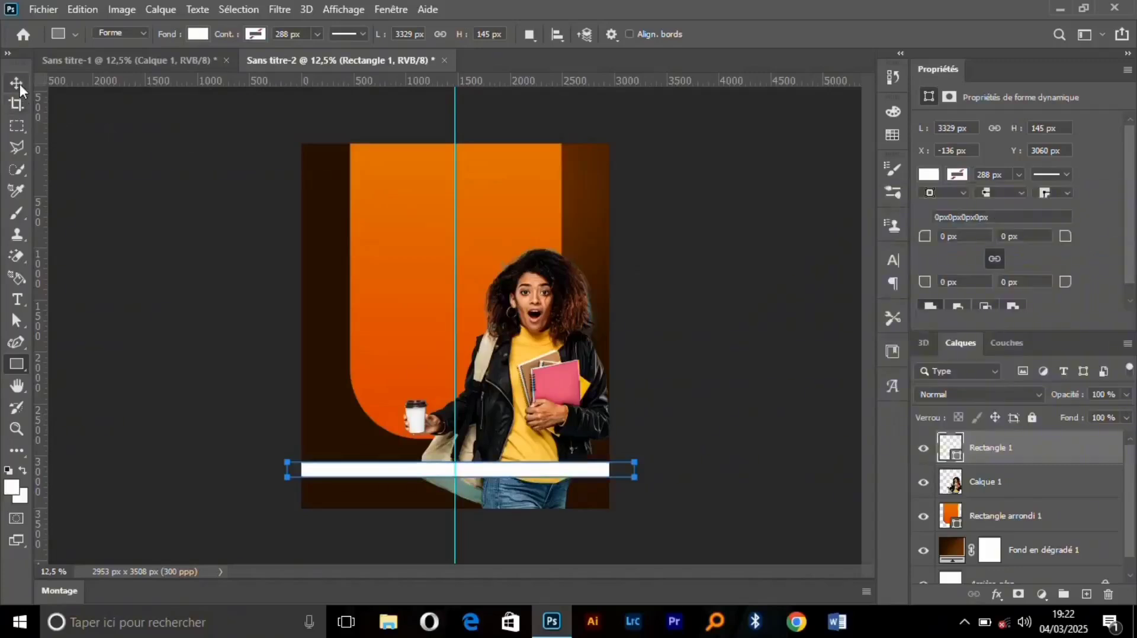
pyautogui.click(17, 83)
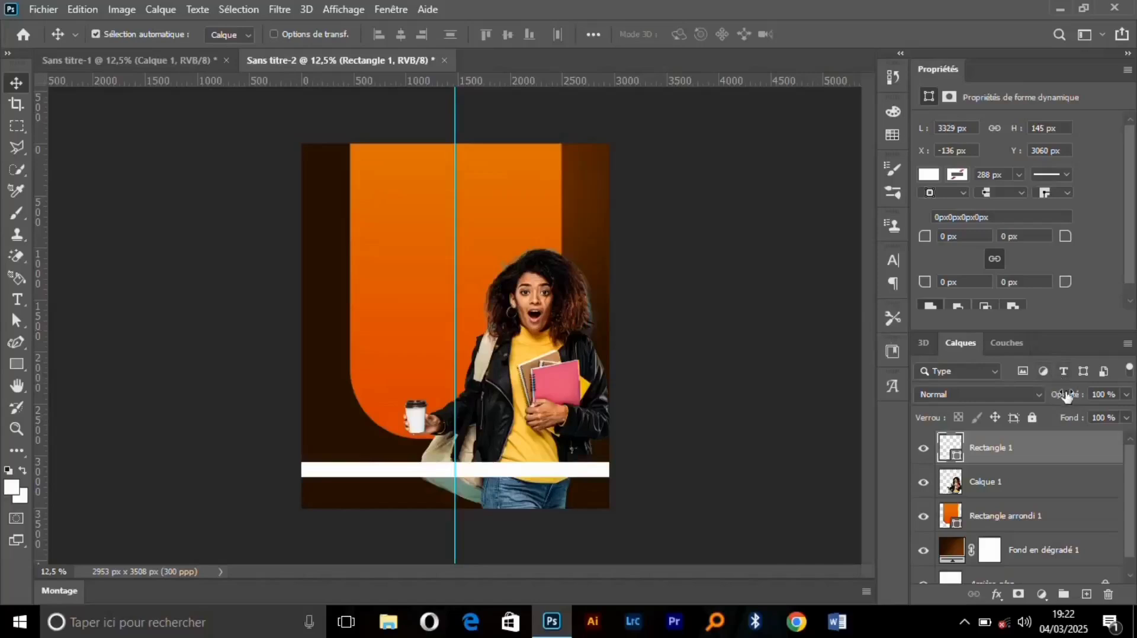
# Lower the white band layer's opacity to 5%
pyautogui.moveTo(1078, 395); pyautogui.dragTo(1108, 403)
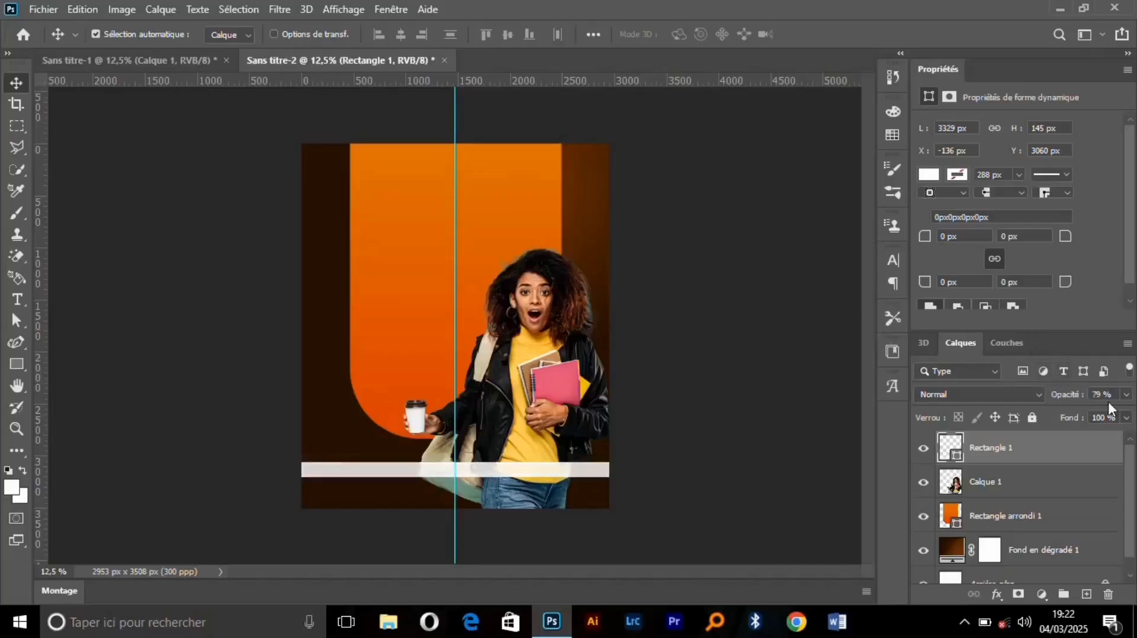
pyautogui.scroll(-4, 1100, 394)
pyautogui.write('5')
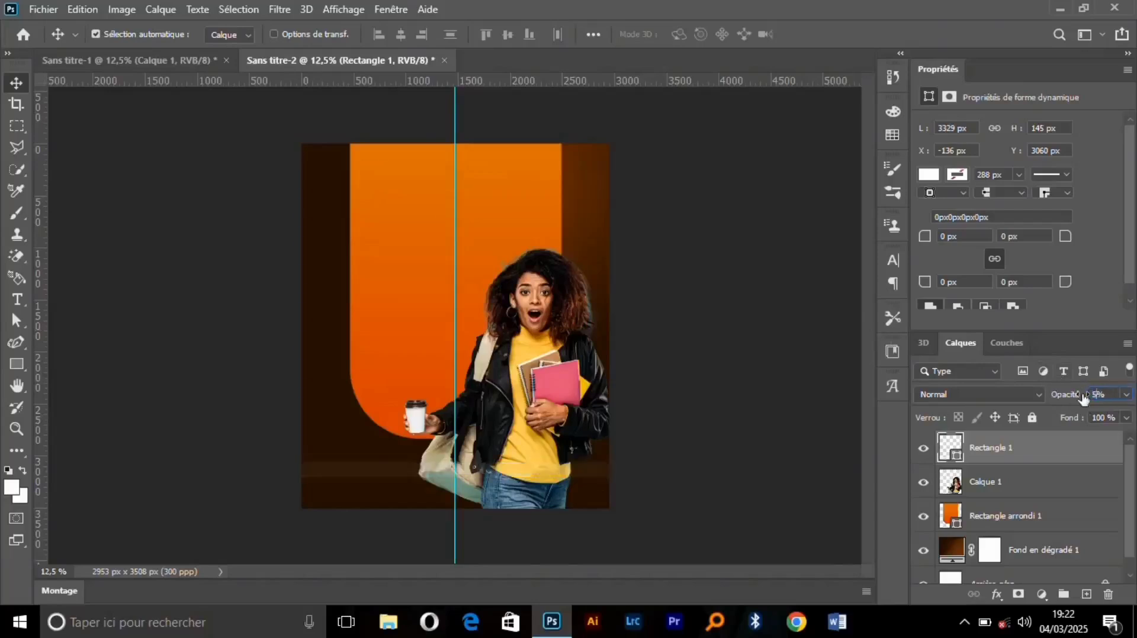
# Set the white band layer's opacity to 40%
pyautogui.write('0')
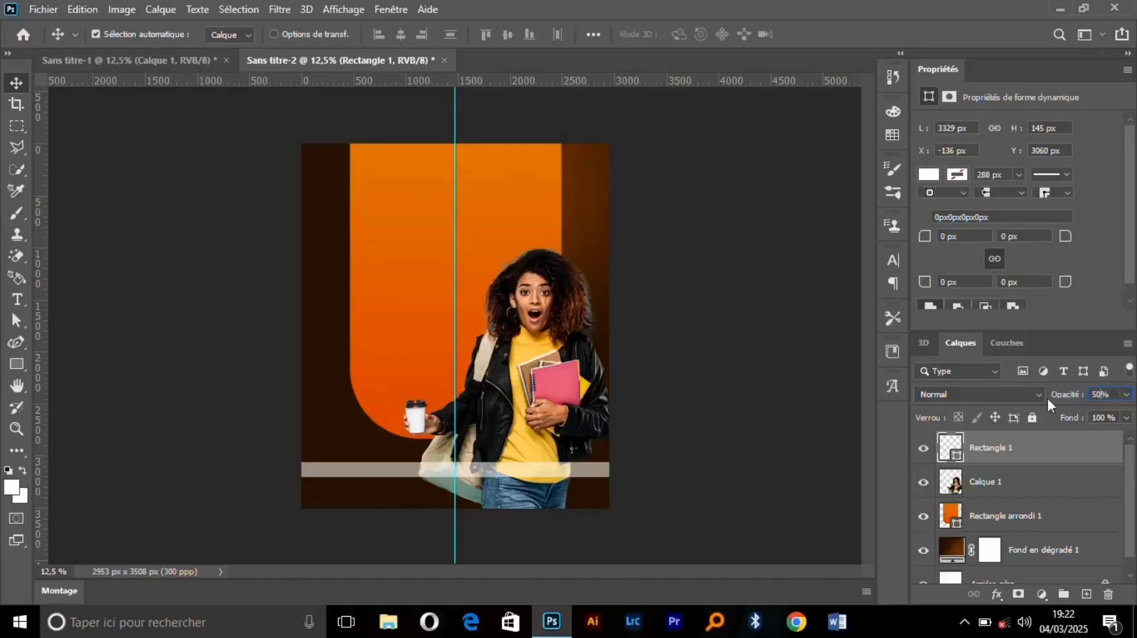
pyautogui.doubleClick(1097, 392)
pyautogui.write('40')
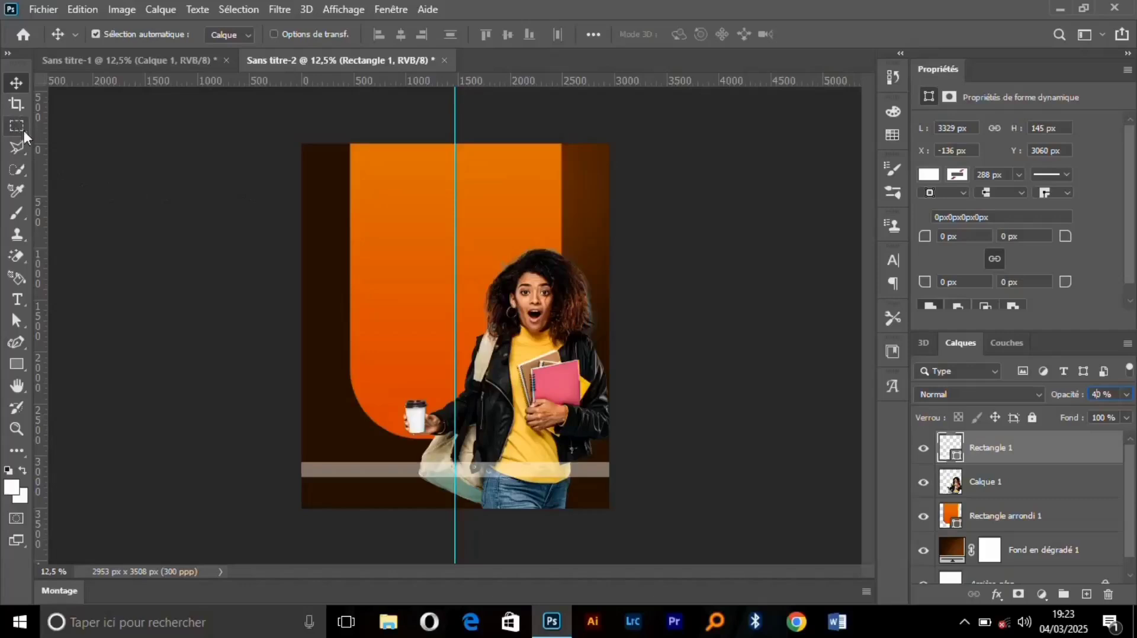
# Draw a rounded rectangle about 1294 × 288 px across the lower orange shape, on a layer directly above the woman cutout
pyautogui.click(23, 360)
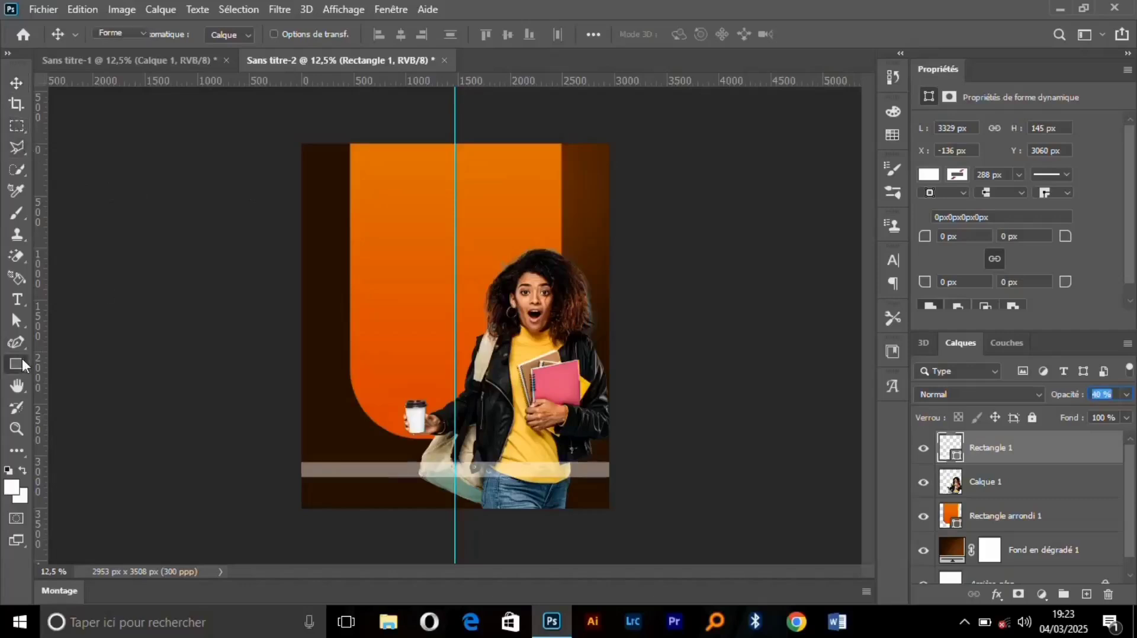
pyautogui.click(89, 382)
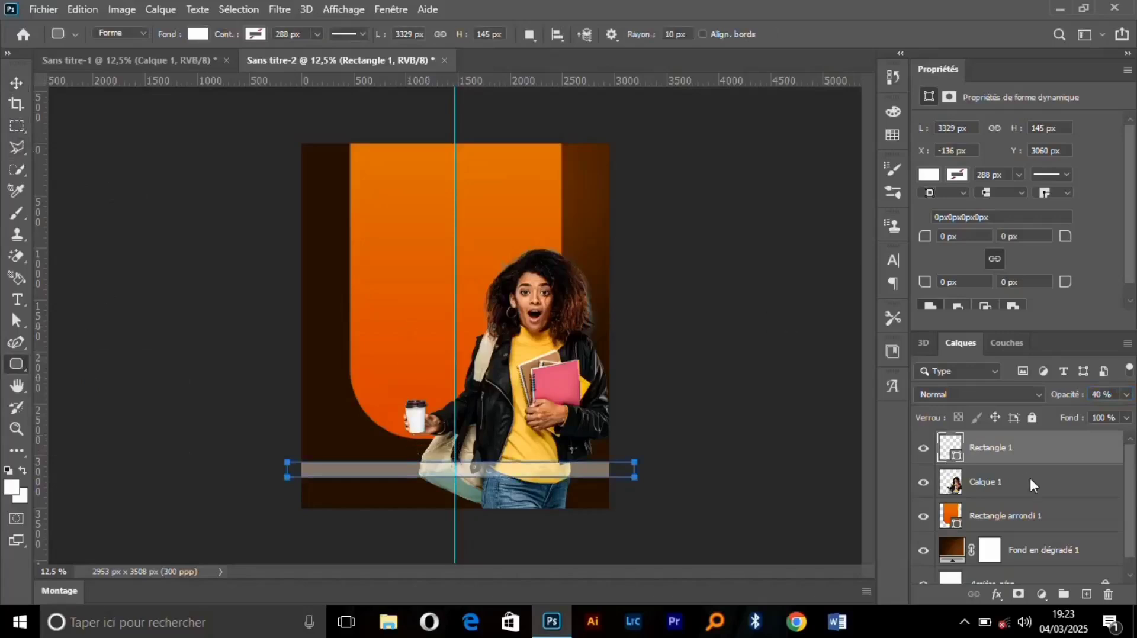
pyautogui.click(1007, 482)
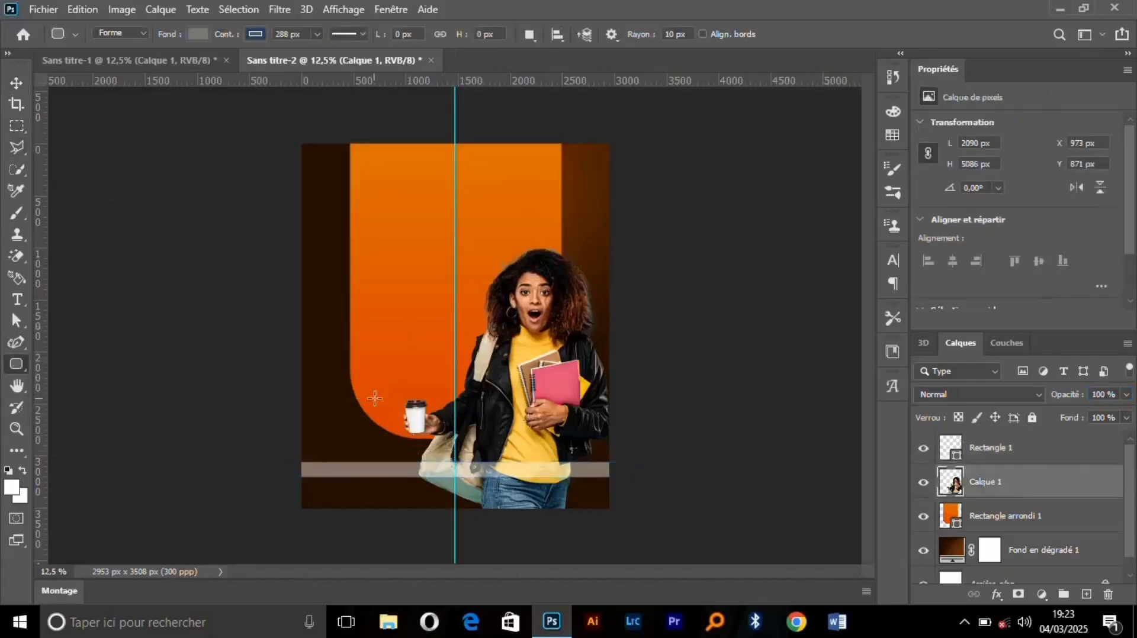
pyautogui.moveTo(375, 399); pyautogui.dragTo(512, 427)
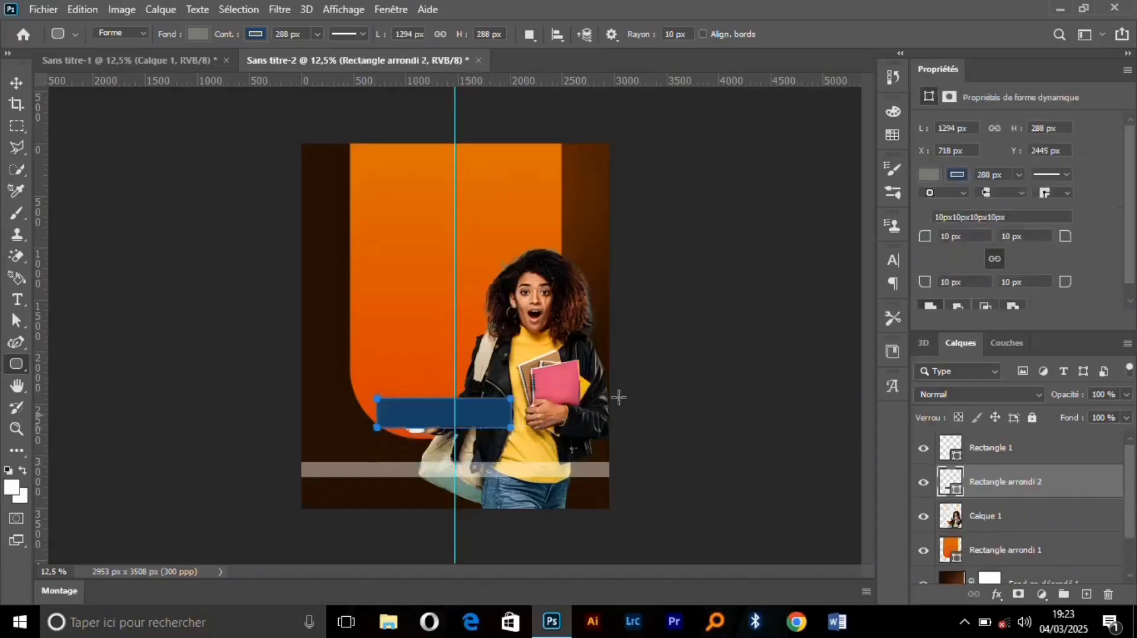
# Remove the new rounded rectangle's stroke, fill it with orange-red, and round all its corners to 144 px
pyautogui.click(951, 175)
pyautogui.click(917, 205)
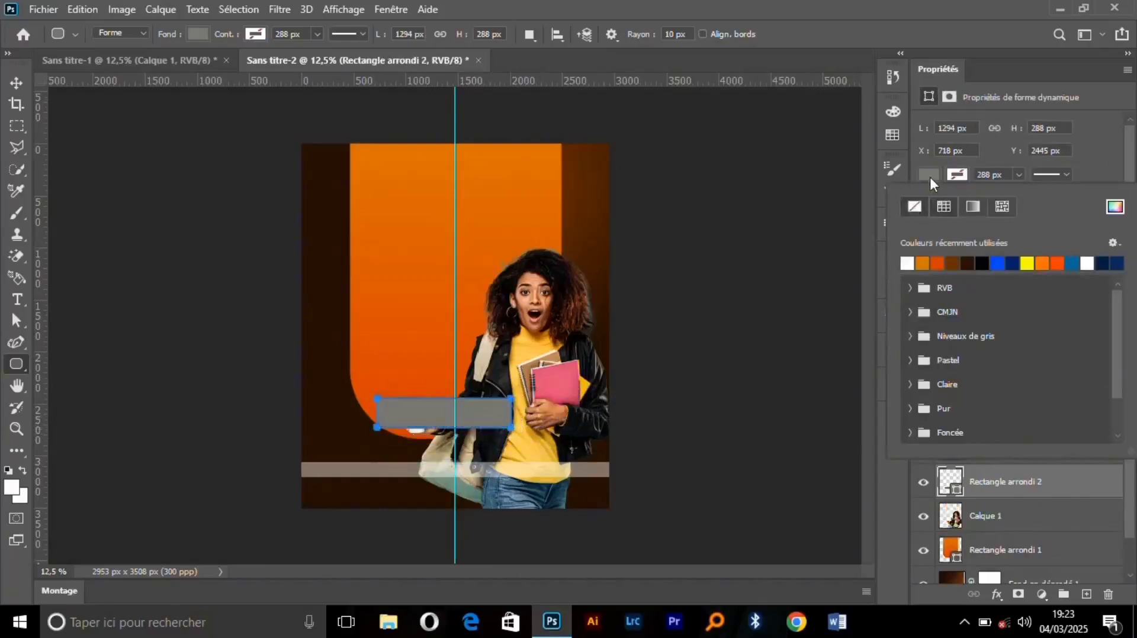
pyautogui.click(941, 260)
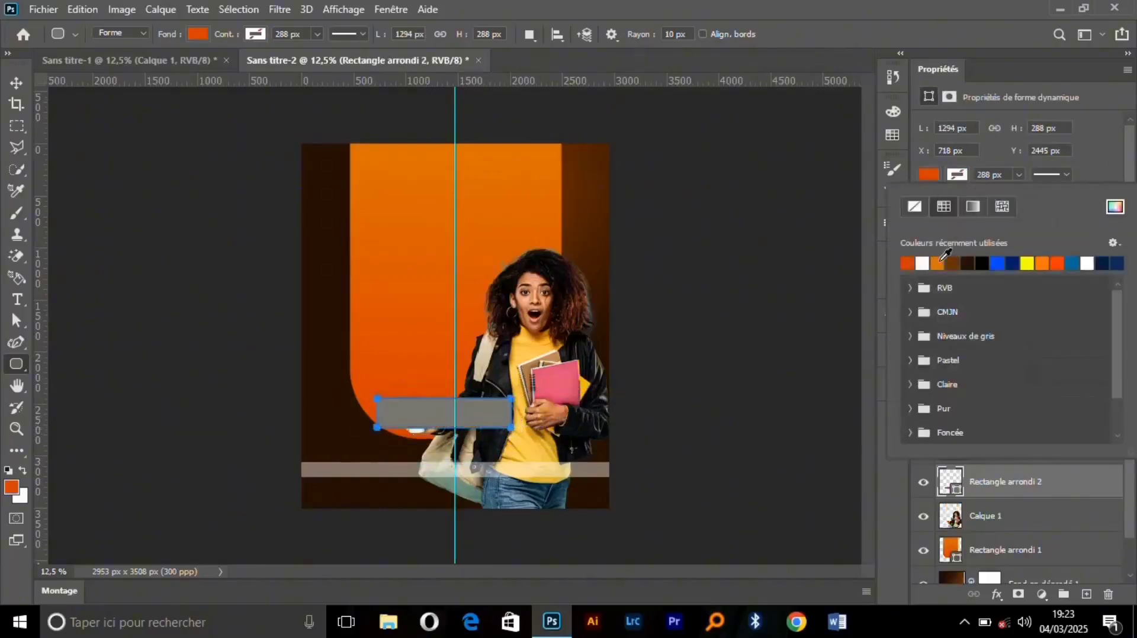
pyautogui.click(1099, 140)
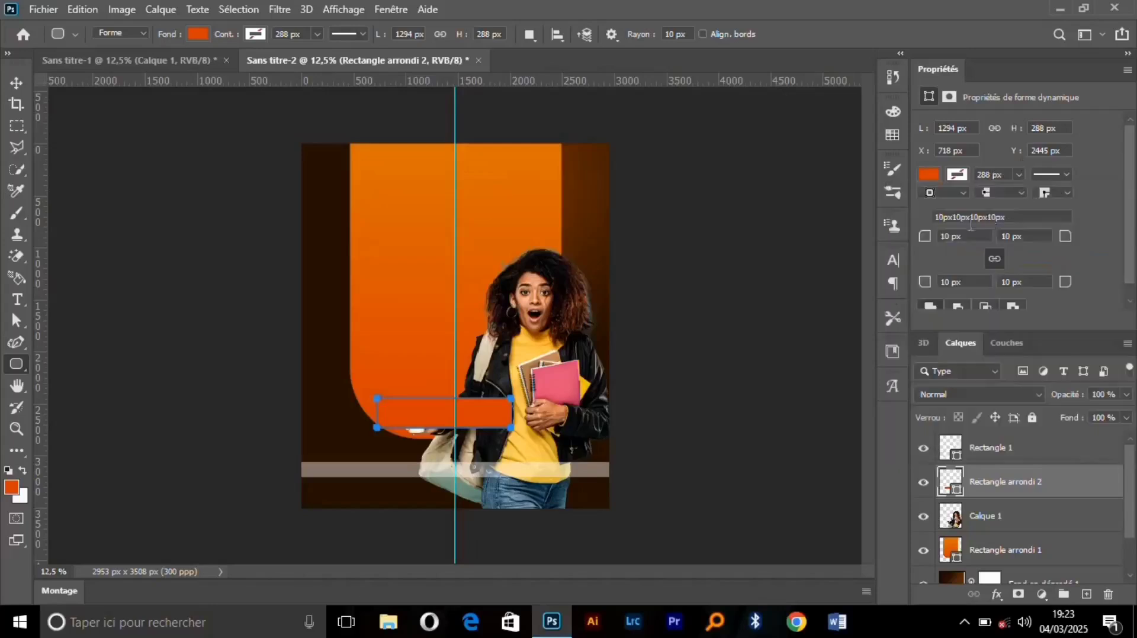
pyautogui.moveTo(931, 237); pyautogui.dragTo(1111, 237)
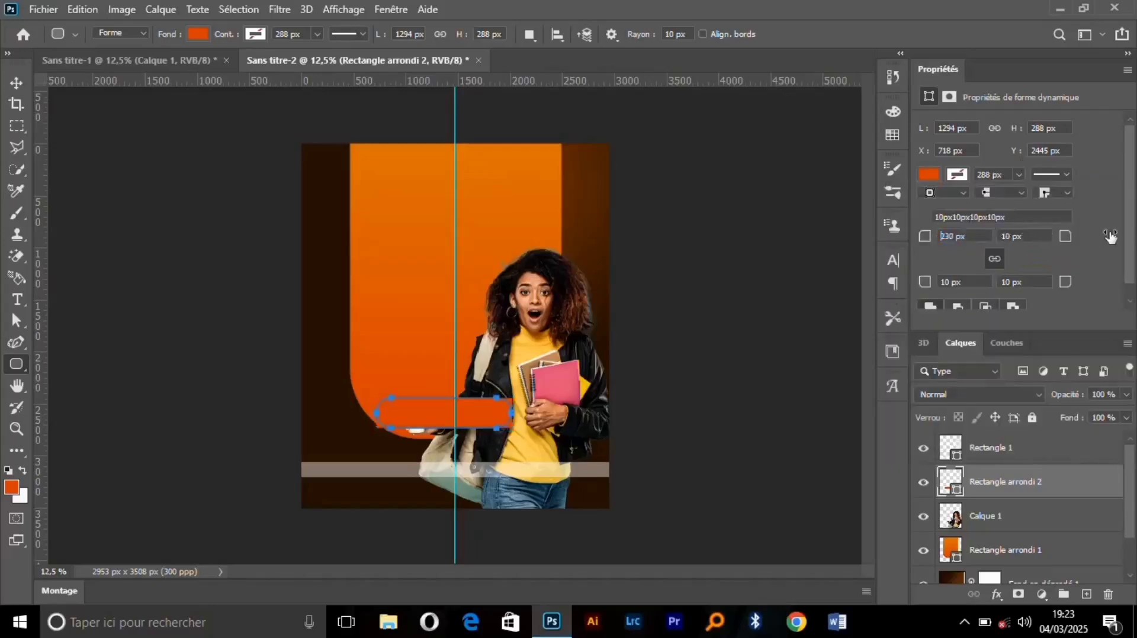
pyautogui.click(17, 83)
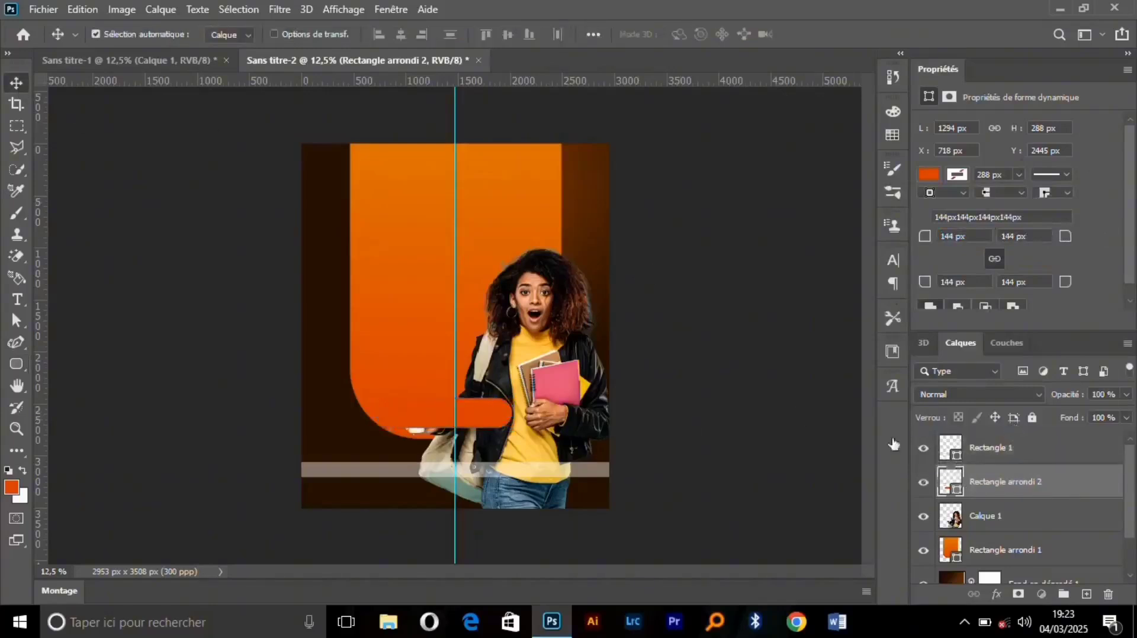
# Bring the orange-red pill layer above the white band layer and move the pill down onto the band
pyautogui.moveTo(1043, 489); pyautogui.dragTo(1035, 450)
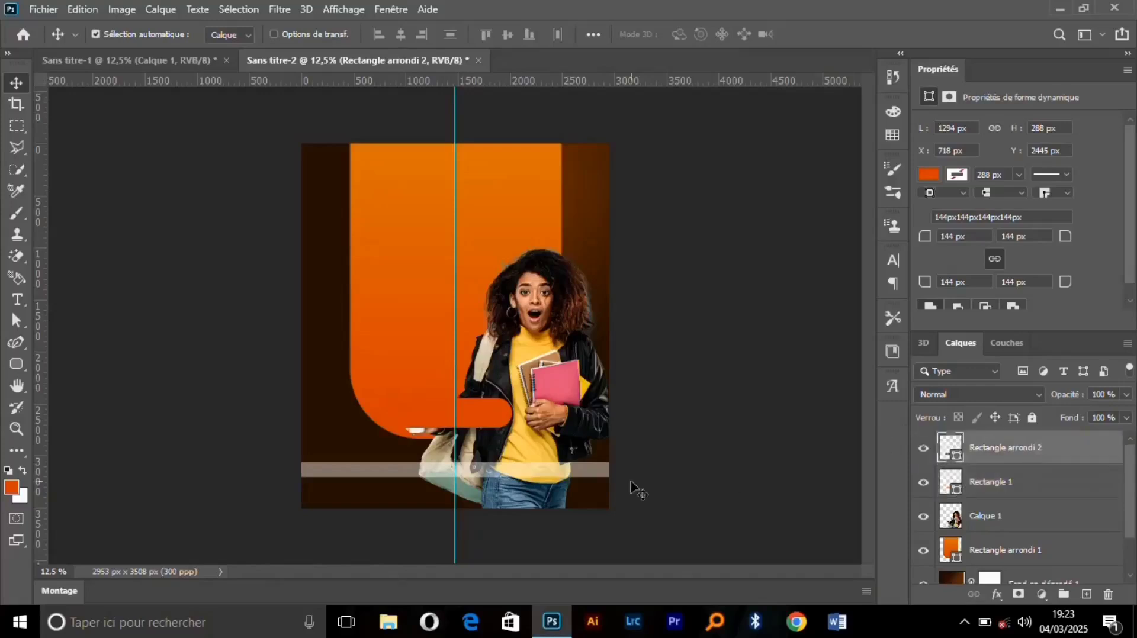
pyautogui.moveTo(484, 422); pyautogui.dragTo(492, 471)
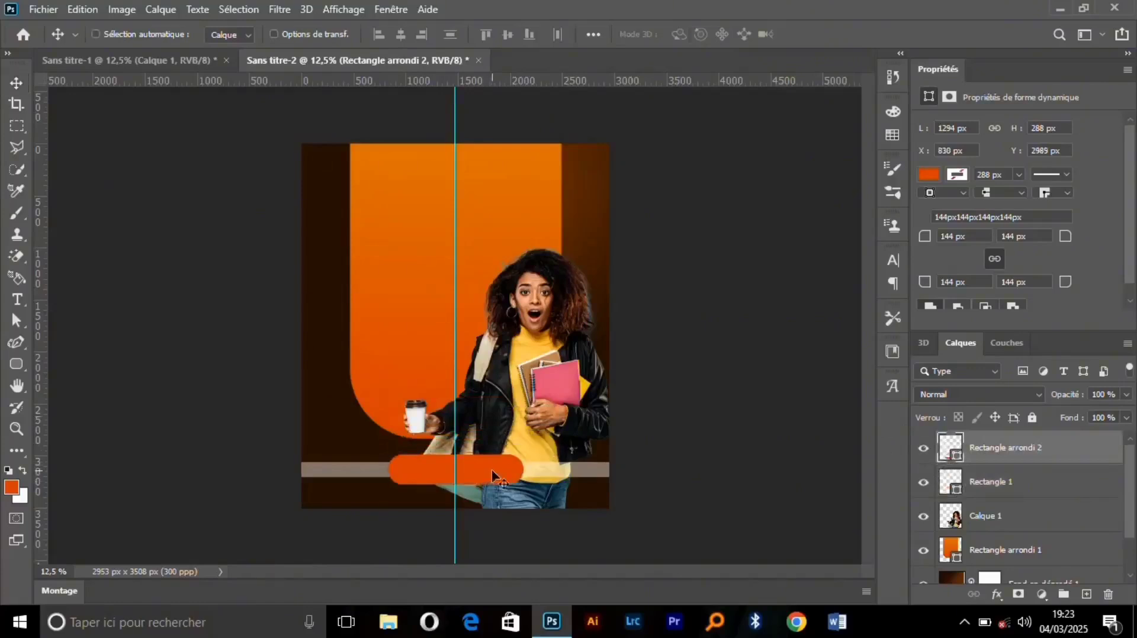
pyautogui.hotkey('ctrl', 't')
pyautogui.press('Return')
# Move the pill and the white band together lower on the poster and centre them horizontally on the vertical guide
pyautogui.keyDown('shift'); pyautogui.click(998, 486); pyautogui.keyUp('shift')
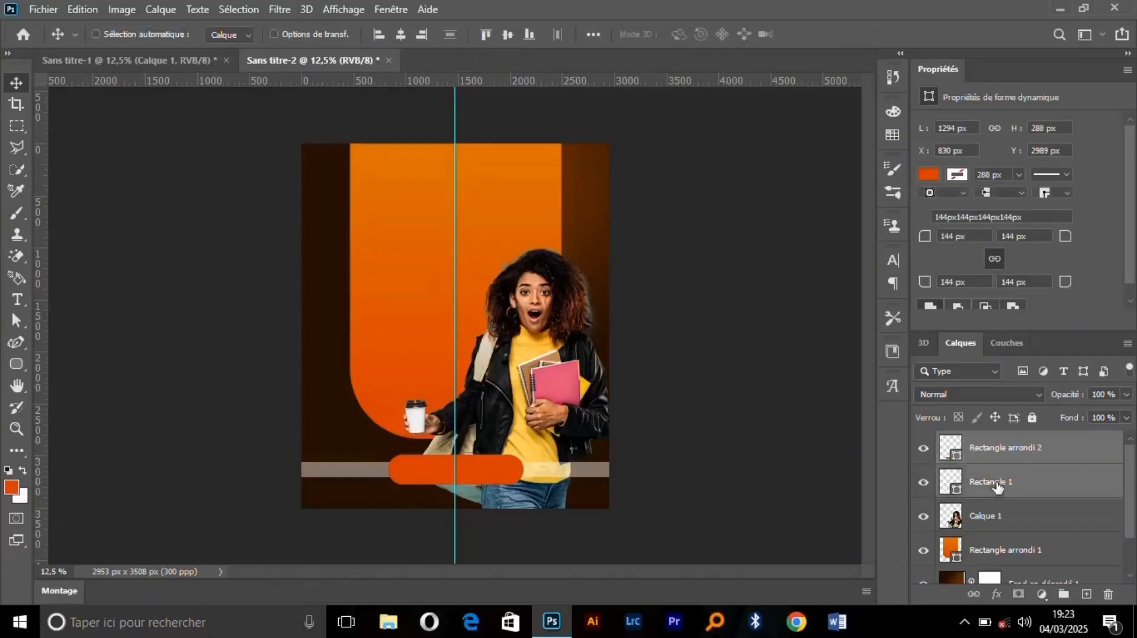
pyautogui.hotkey('ctrl', 't')
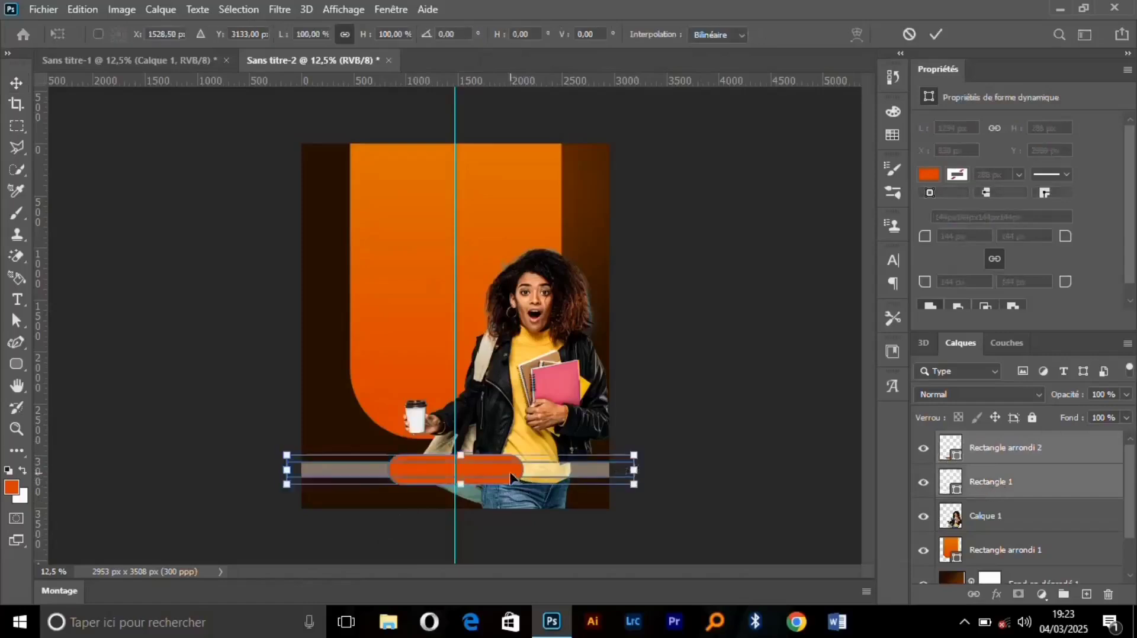
pyautogui.moveTo(510, 474); pyautogui.dragTo(509, 489)
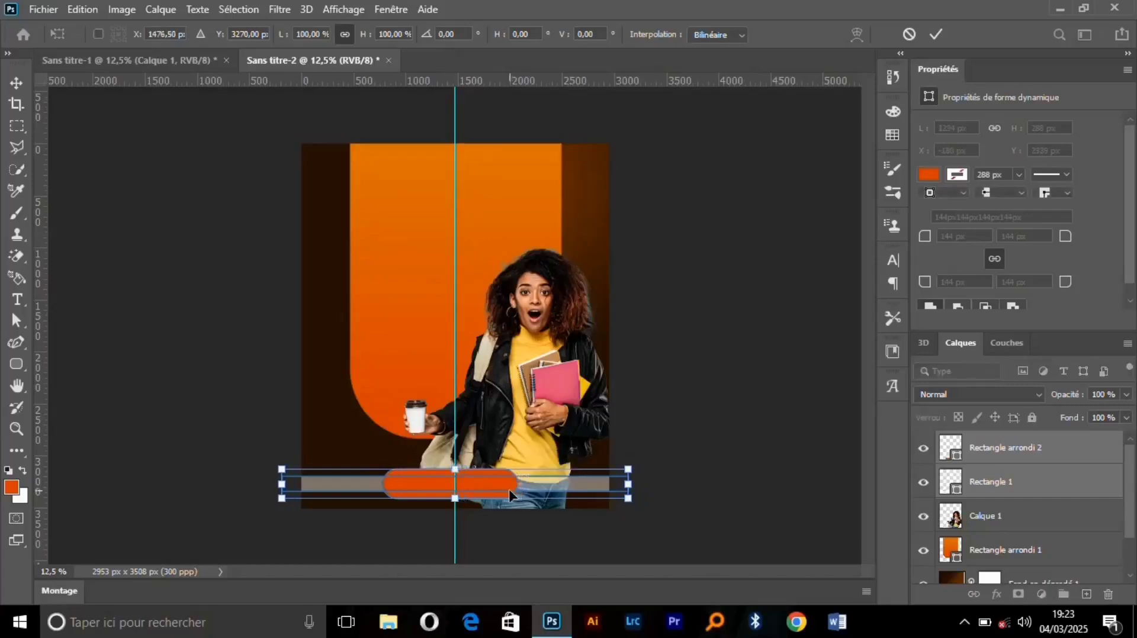
pyautogui.press('Return')
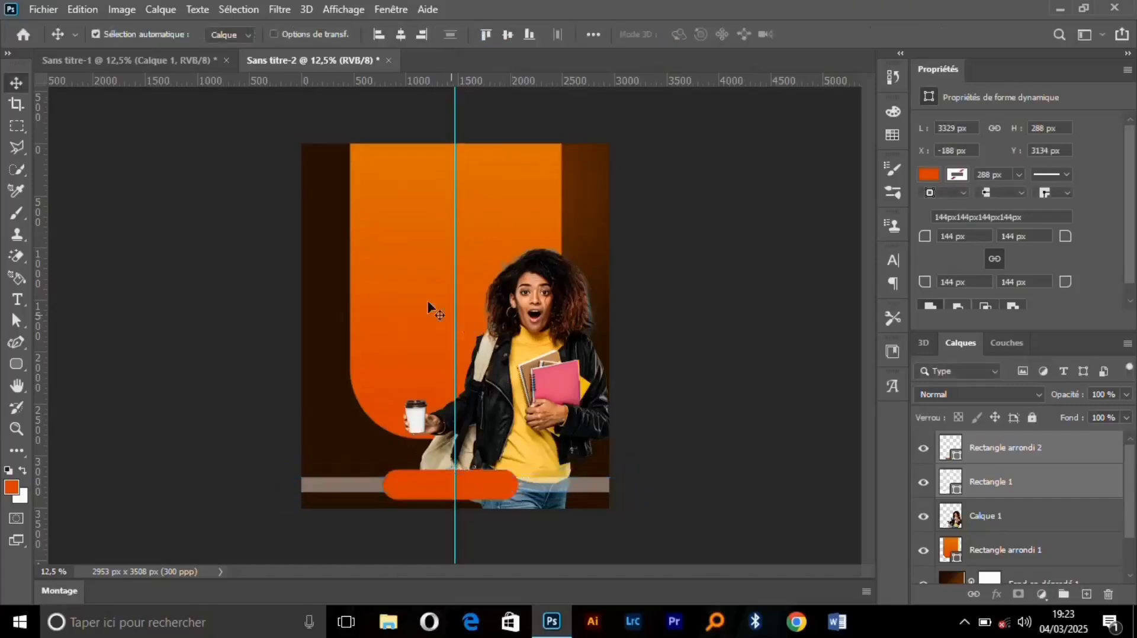
# Select the woman cutout layer and lock it completely
pyautogui.click(392, 268)
pyautogui.moveTo(540, 346); pyautogui.dragTo(541, 346)
pyautogui.click(1032, 418)
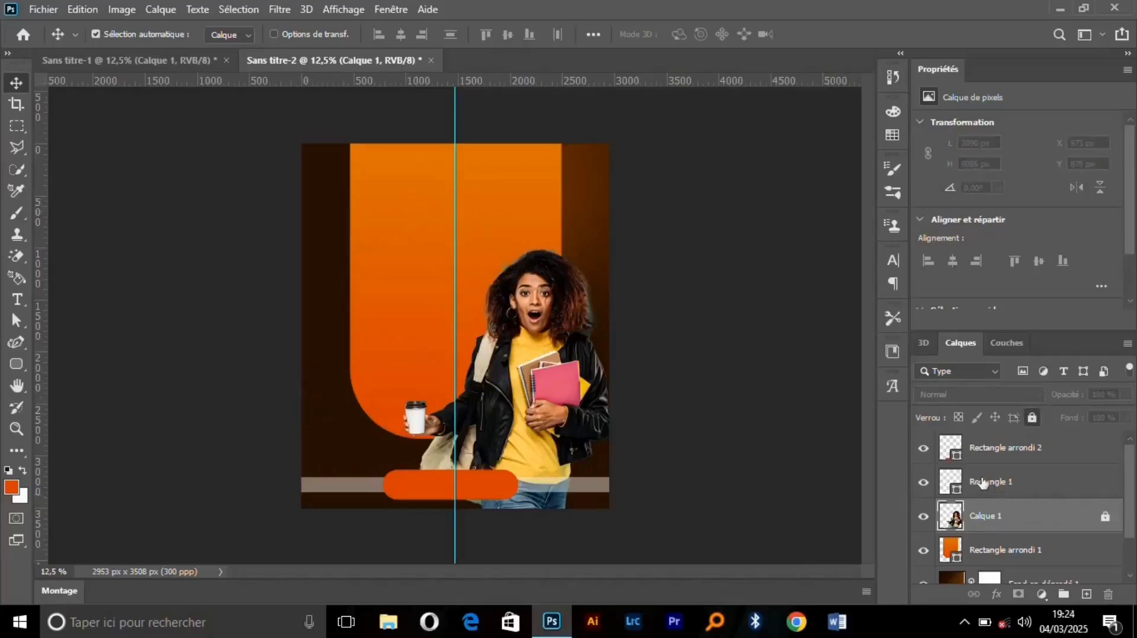
# Convert the gradient background layer to a smart object and lock it completely
pyautogui.rightClick(1026, 579)
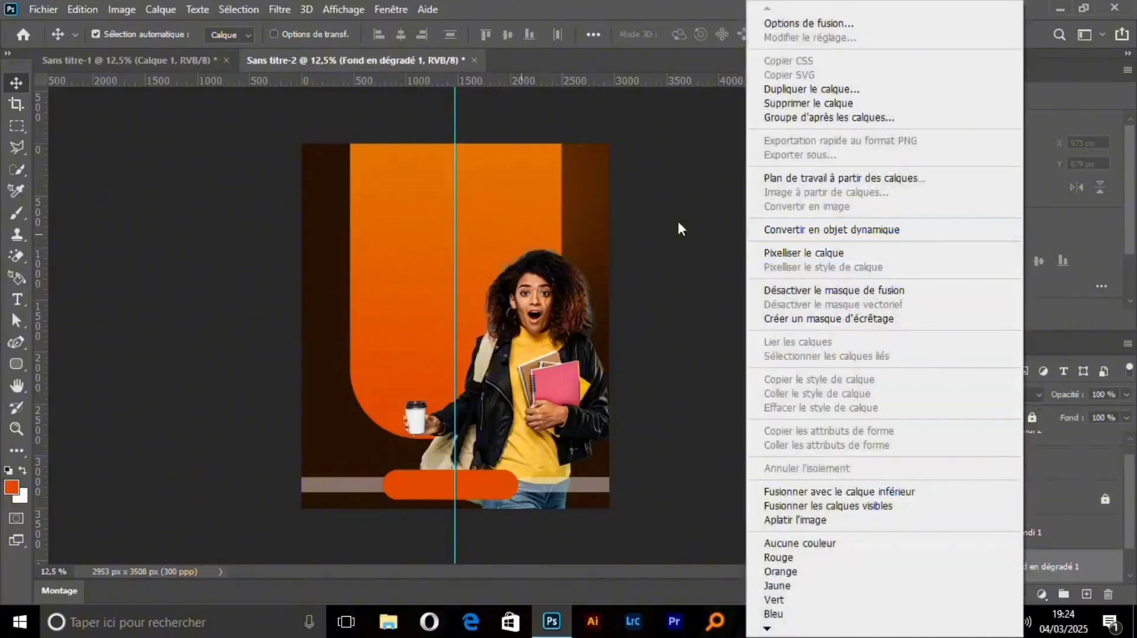
pyautogui.click(764, 229)
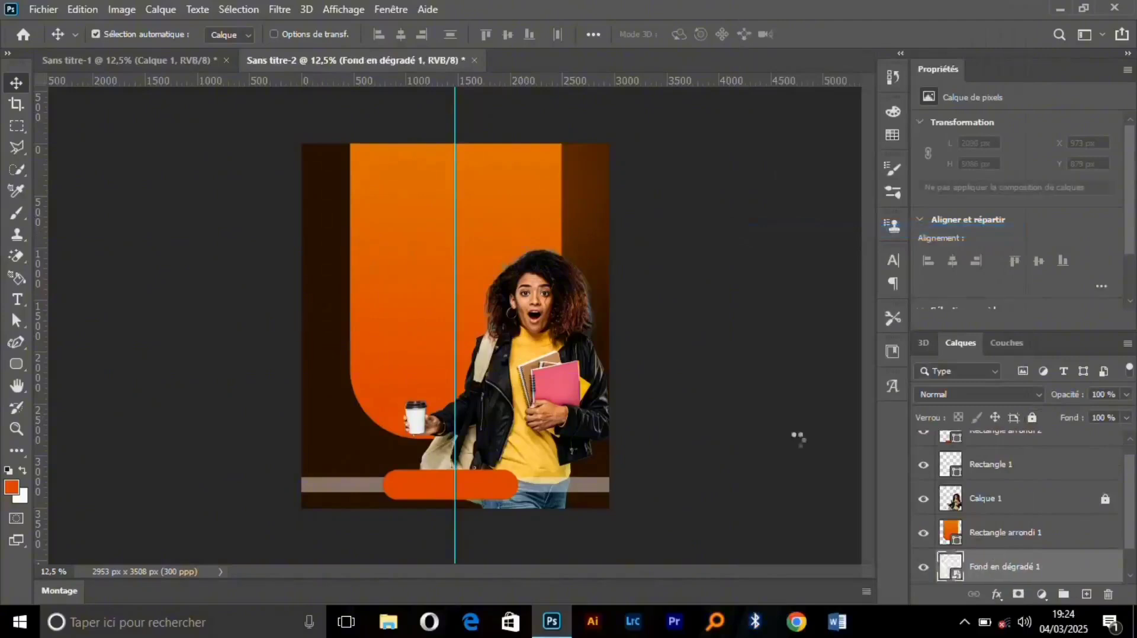
pyautogui.click(1036, 417)
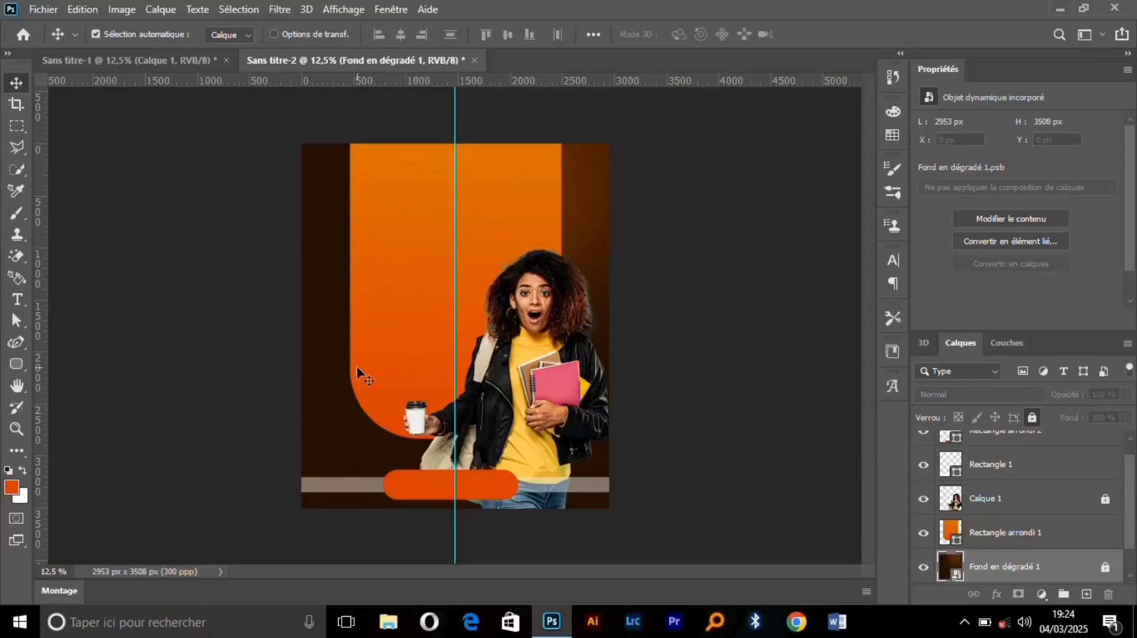
pyautogui.click(462, 322)
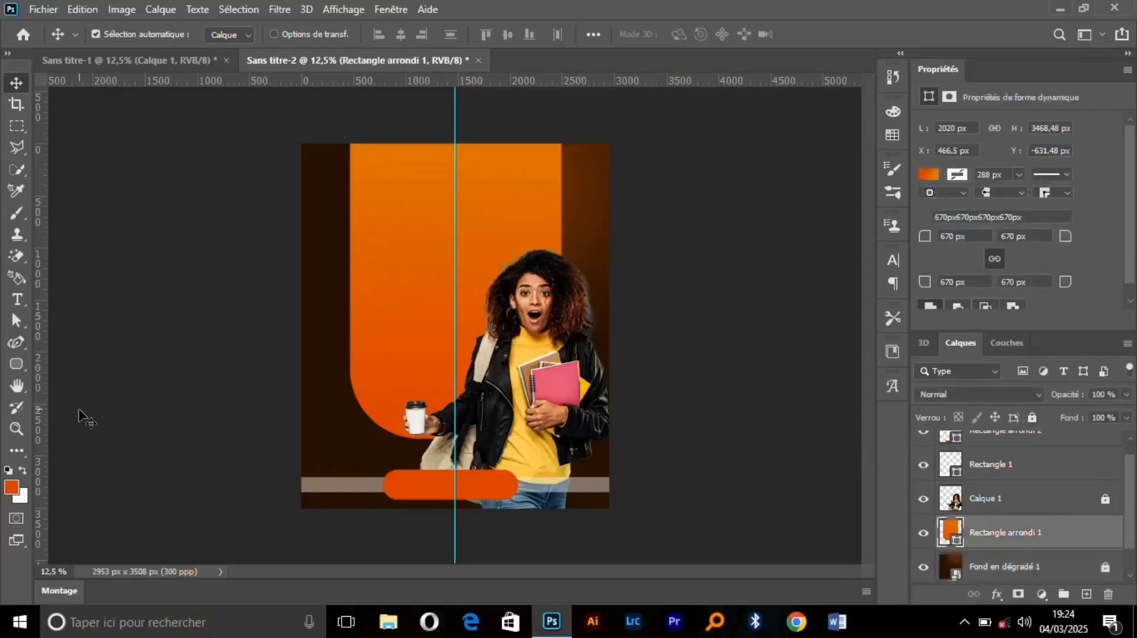
pyautogui.click(47, 10)
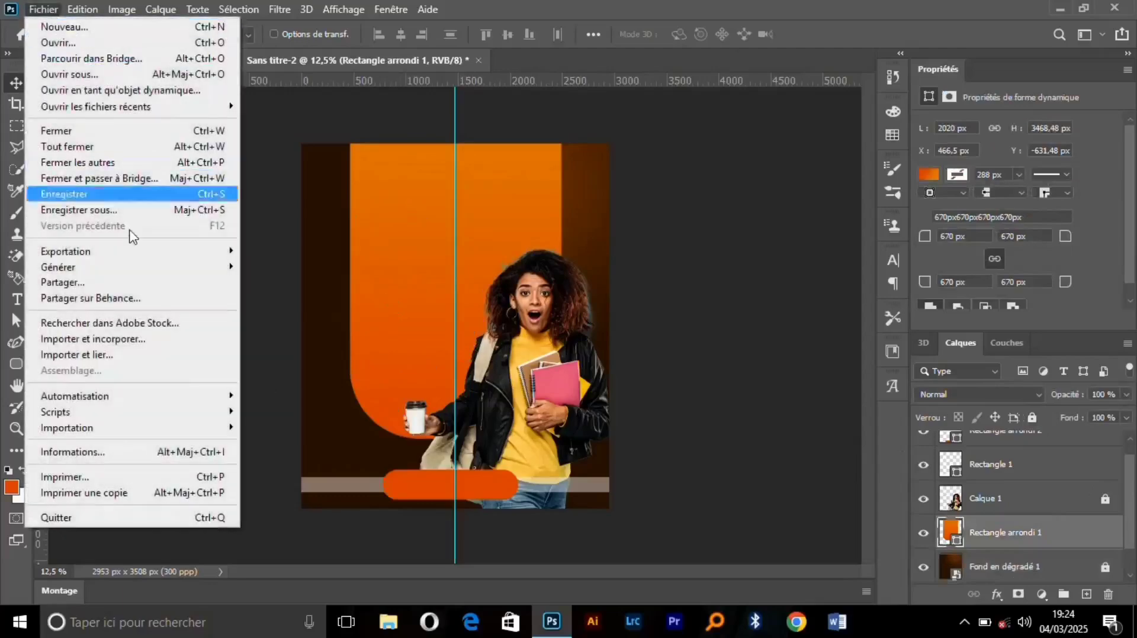
pyautogui.click(77, 341)
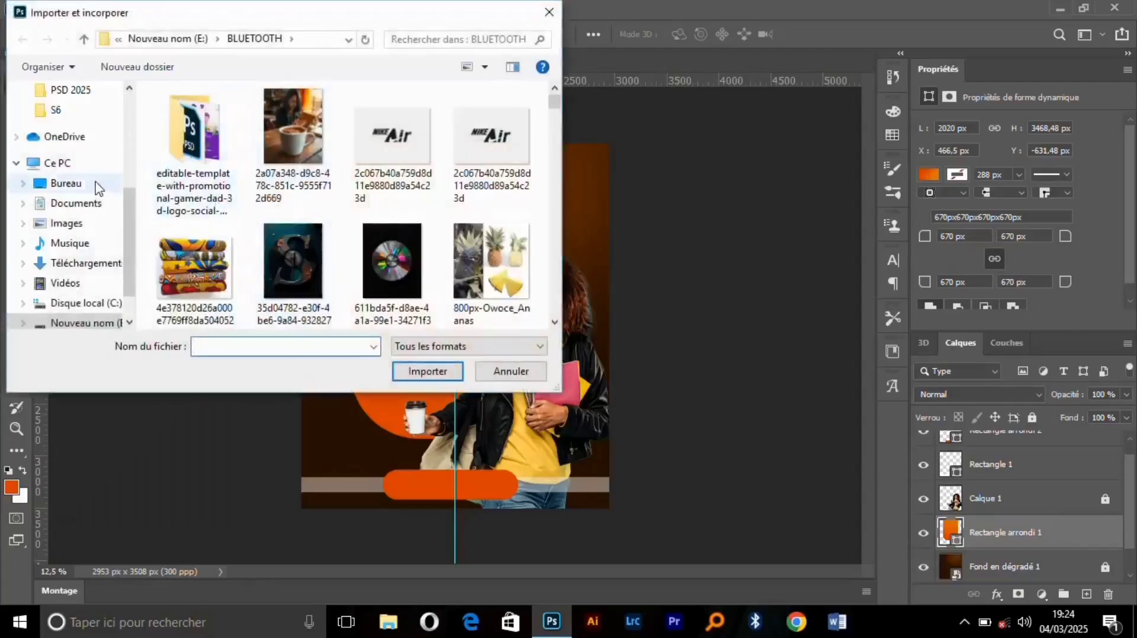
pyautogui.click(59, 162)
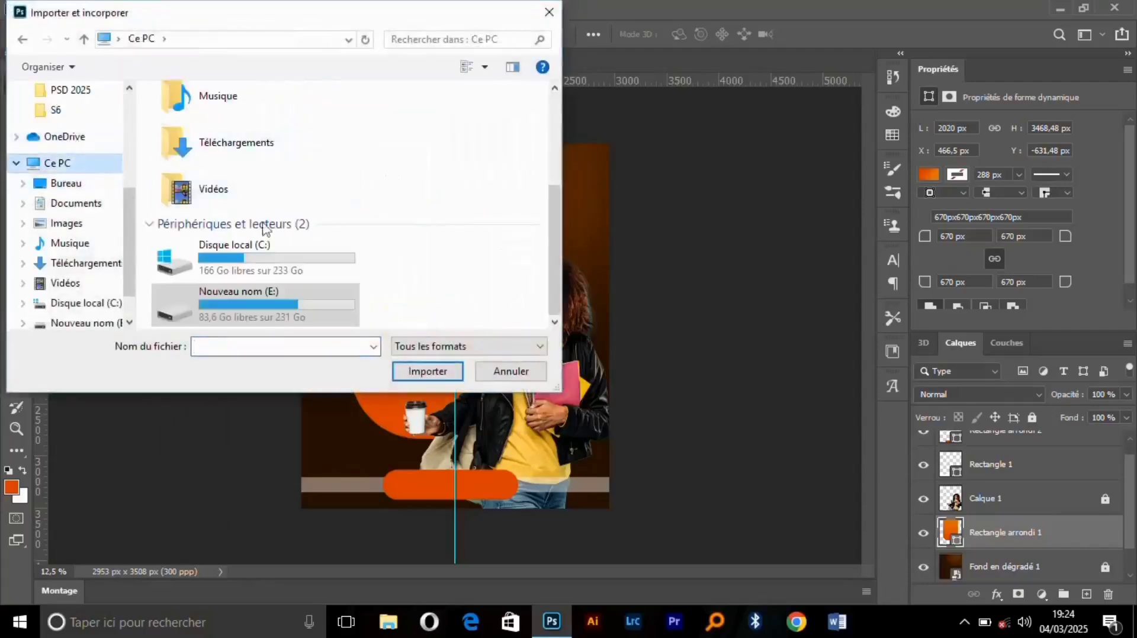
pyautogui.doubleClick(240, 306)
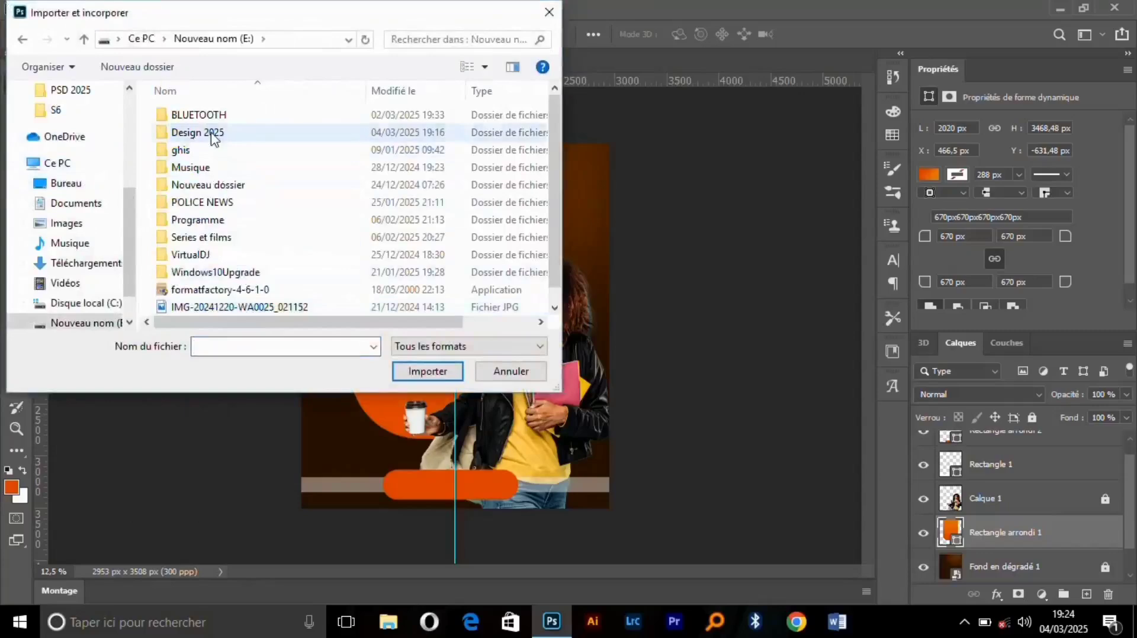
pyautogui.doubleClick(213, 135)
pyautogui.doubleClick(194, 136)
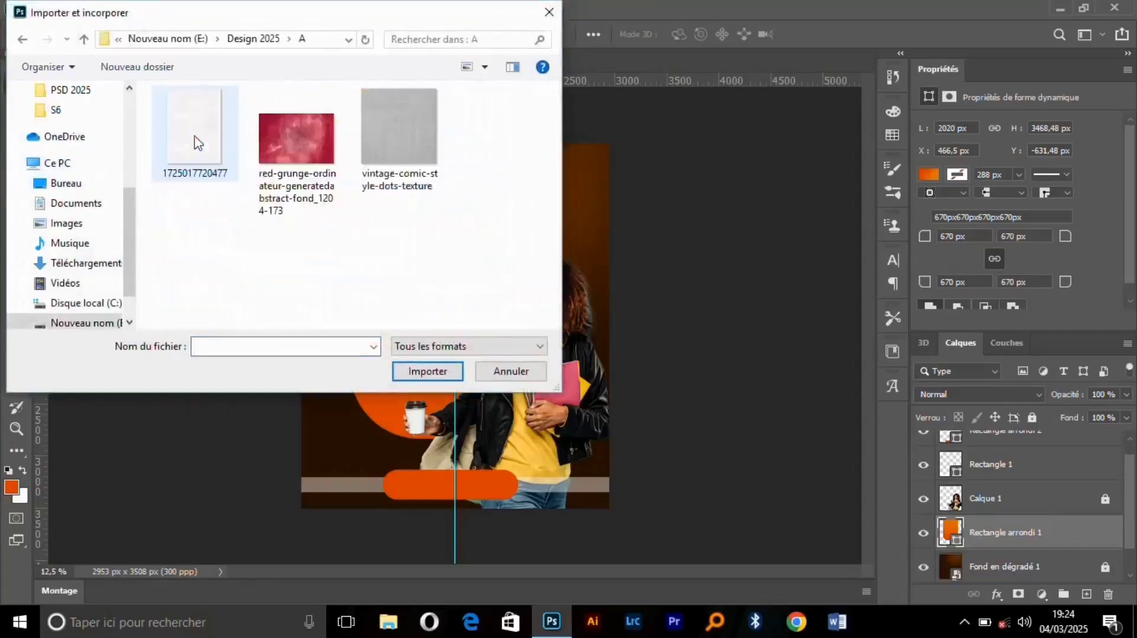
pyautogui.click(218, 129)
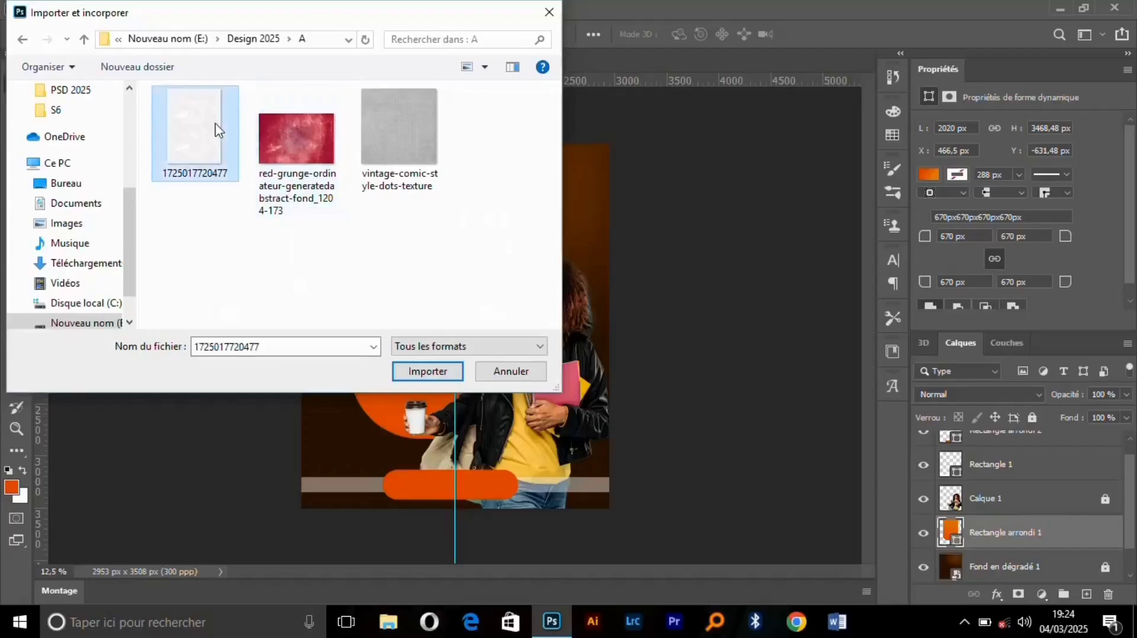
pyautogui.click(435, 372)
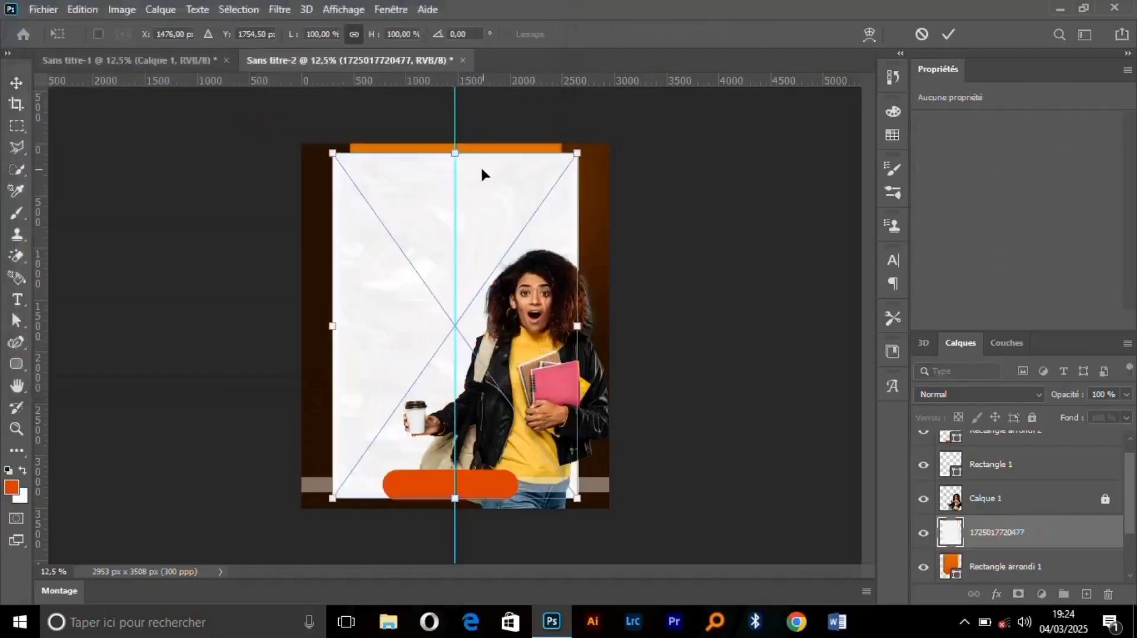
# Scale the placed texture to about 89% and position it to cover the rounded orange shape, extending past the canvas's upper edge
pyautogui.moveTo(456, 152); pyautogui.dragTo(456, 143)
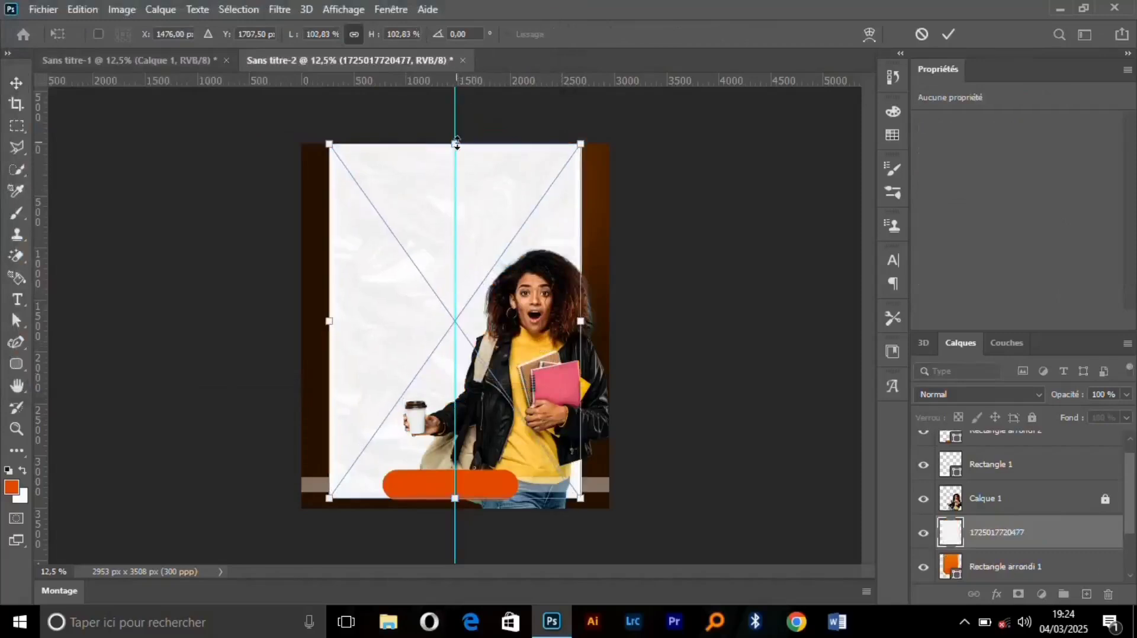
pyautogui.moveTo(456, 500); pyautogui.dragTo(458, 442)
pyautogui.press('Return')
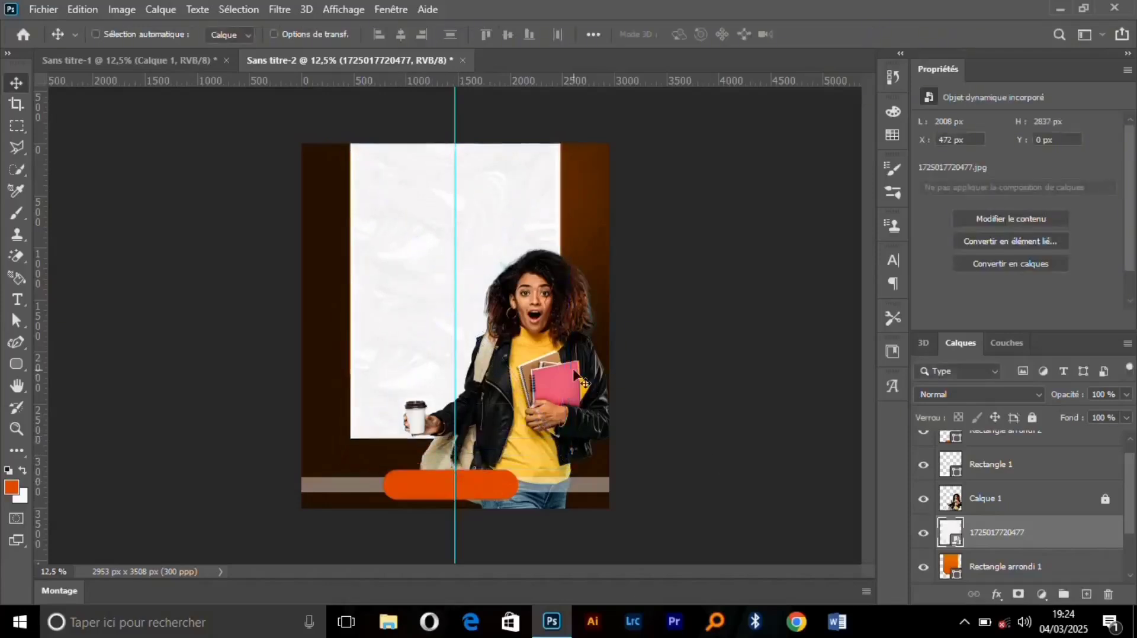
pyautogui.hotkey('ctrl', 't')
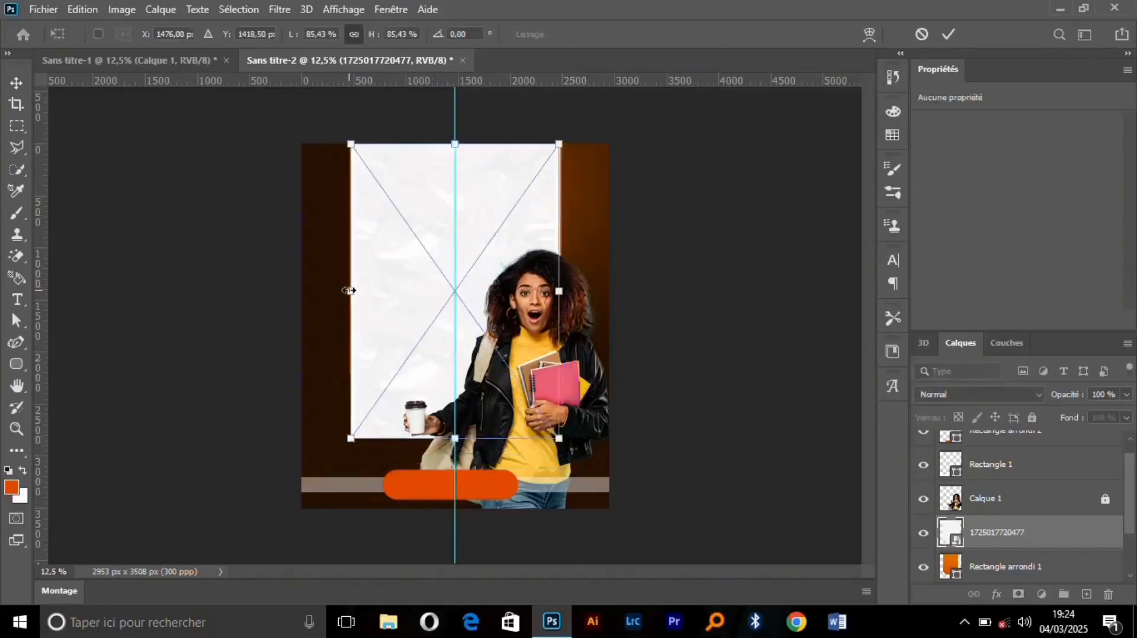
pyautogui.moveTo(455, 140); pyautogui.dragTo(456, 130)
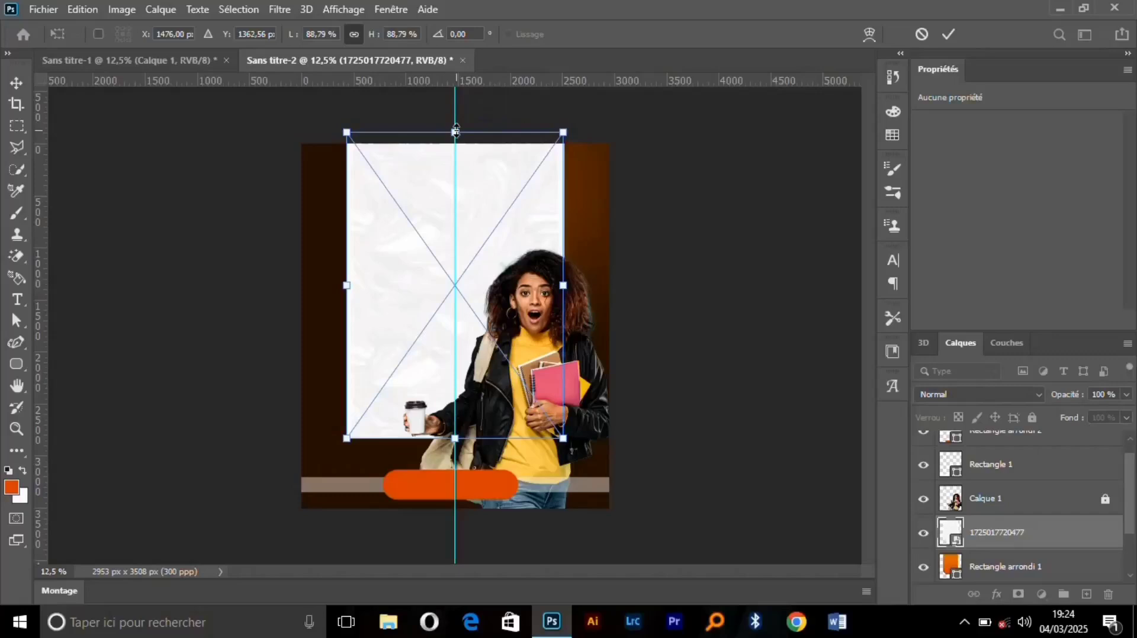
pyautogui.press('Return')
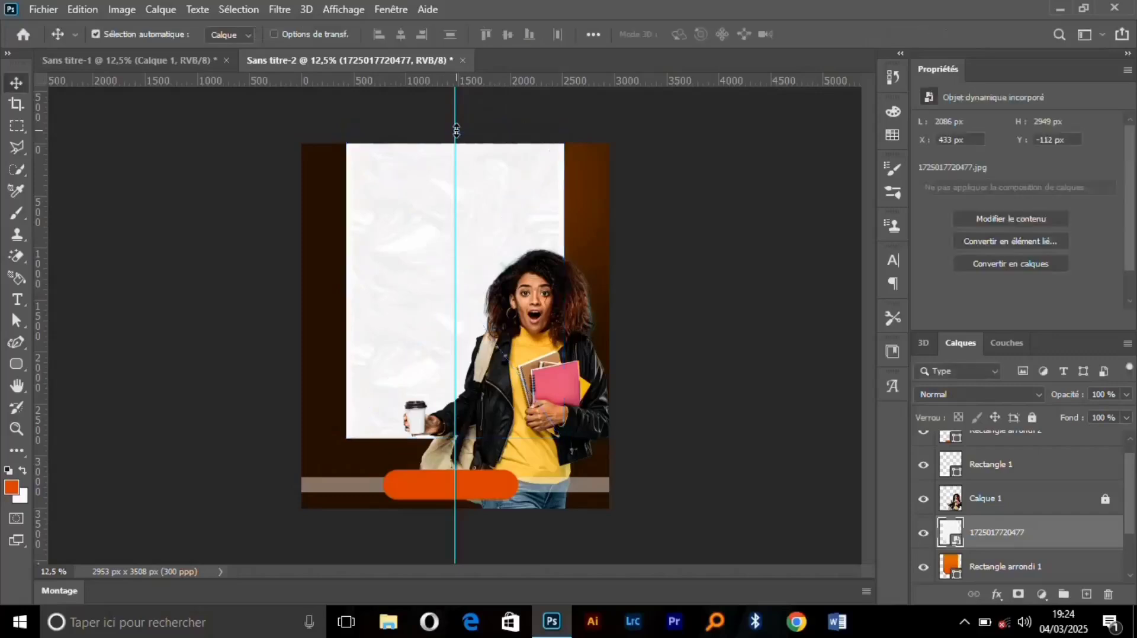
# Clip the texture layer to the rounded orange shape and blend it with Densité linéaire + at 79% opacity
pyautogui.rightClick(1017, 537)
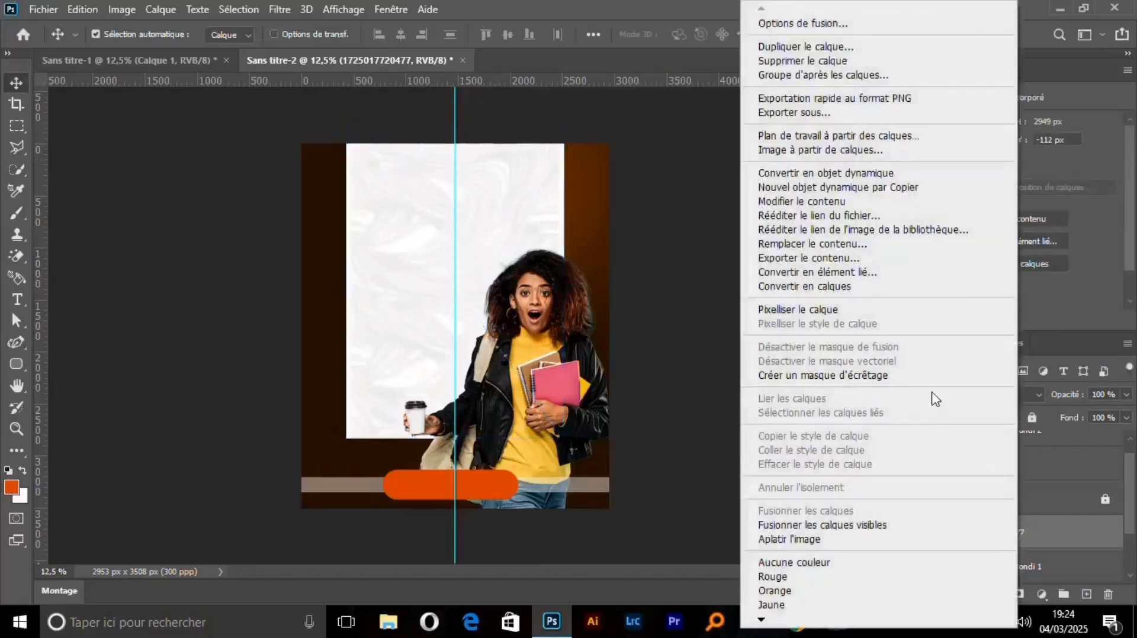
pyautogui.click(890, 379)
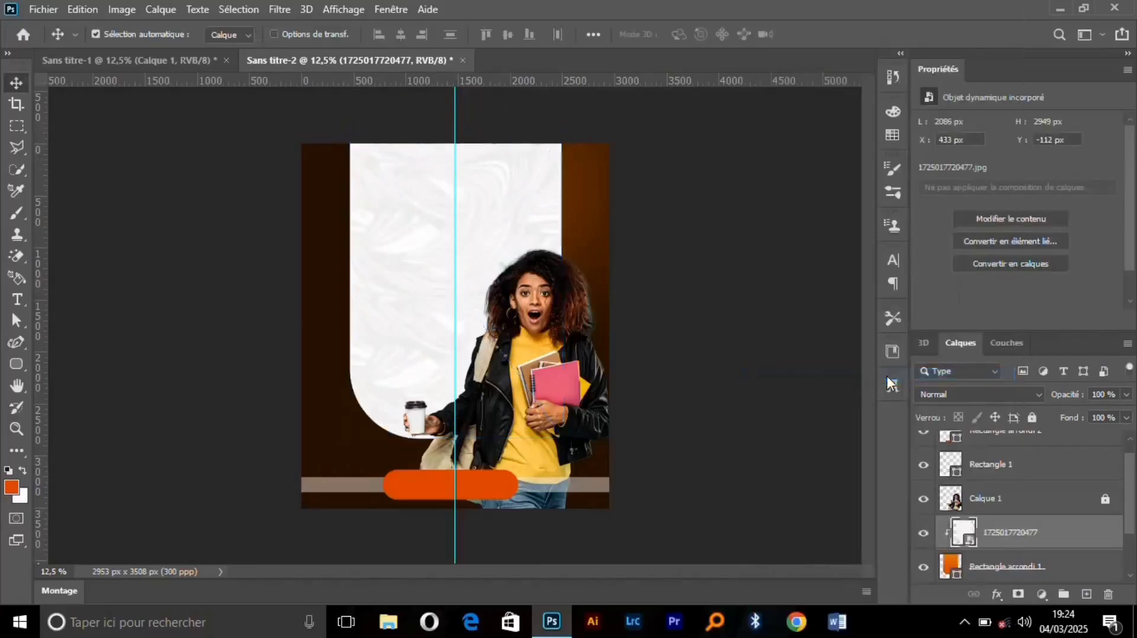
pyautogui.click(1011, 394)
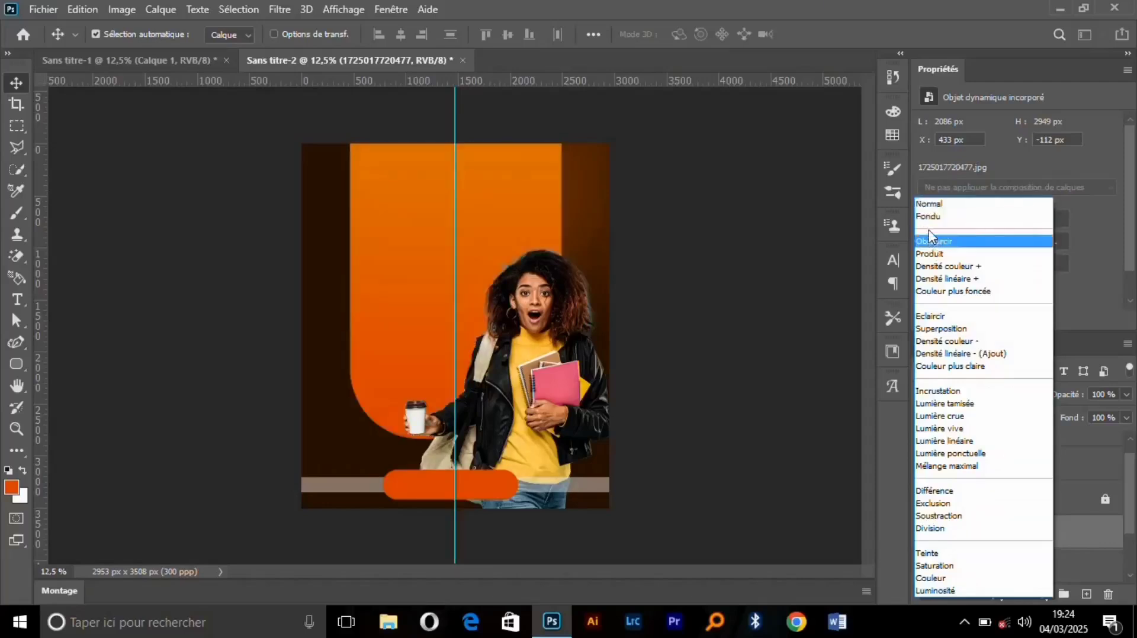
pyautogui.click(924, 278)
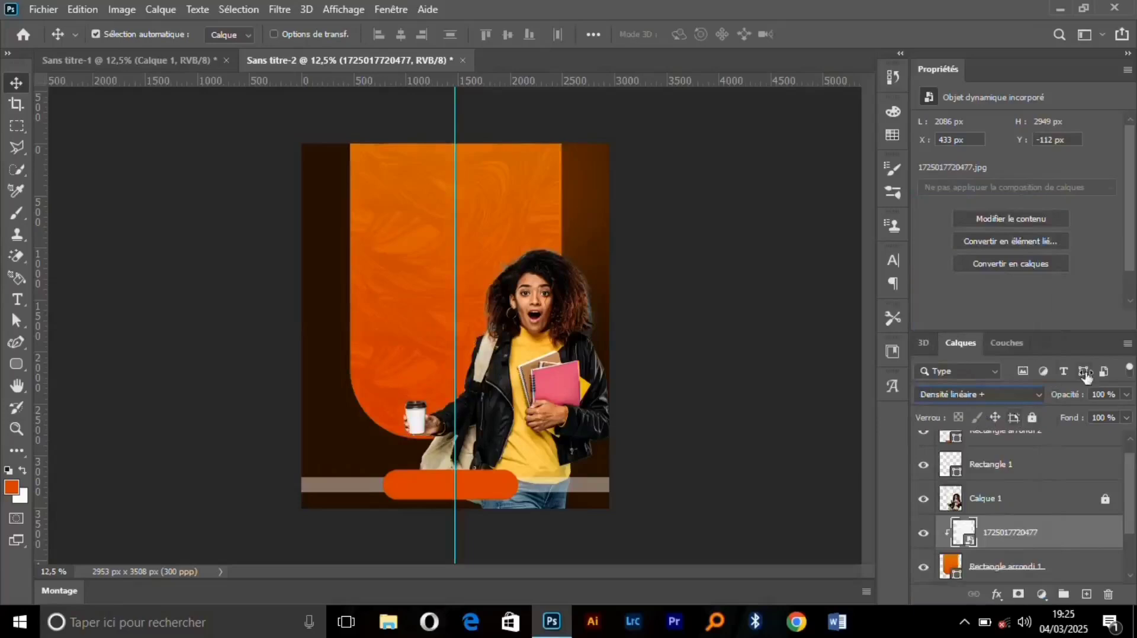
pyautogui.moveTo(1085, 395); pyautogui.dragTo(1069, 401)
# Start a text line in Franklin Gothic Heavy over the upper part of the orange shape and set its colour to white, ffffff
pyautogui.click(18, 300)
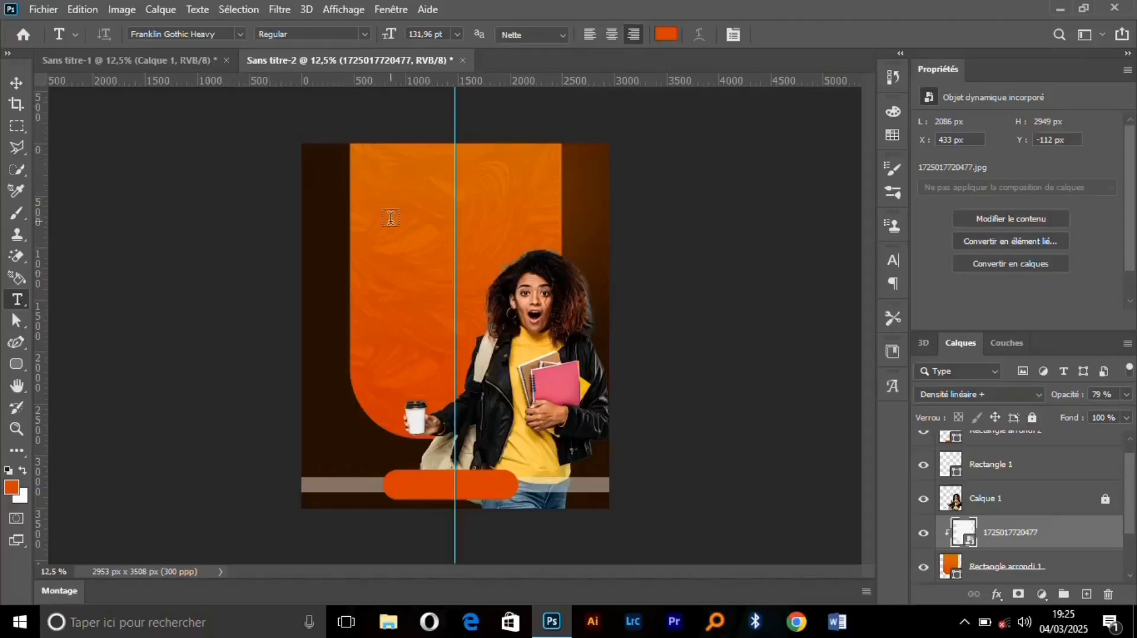
pyautogui.click(390, 218)
pyautogui.moveTo(254, 142); pyautogui.dragTo(497, 173)
pyautogui.click(664, 35)
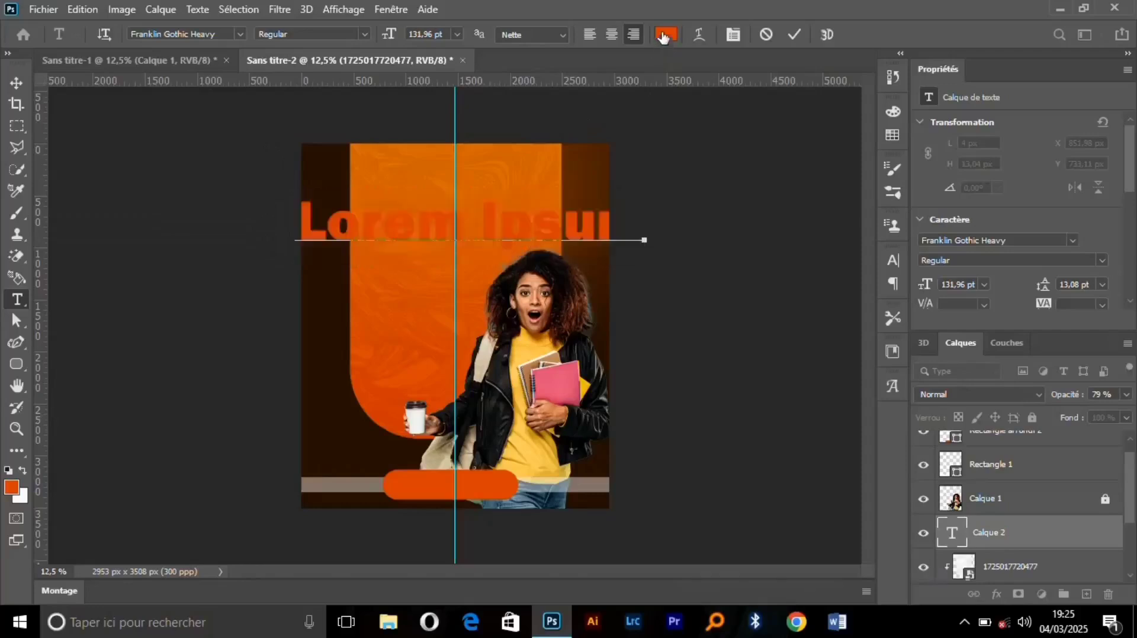
pyautogui.moveTo(724, 319)
pyautogui.mouseDown()
pyautogui.moveTo(667, 357)
pyautogui.moveTo(603, 279)
pyautogui.mouseUp()
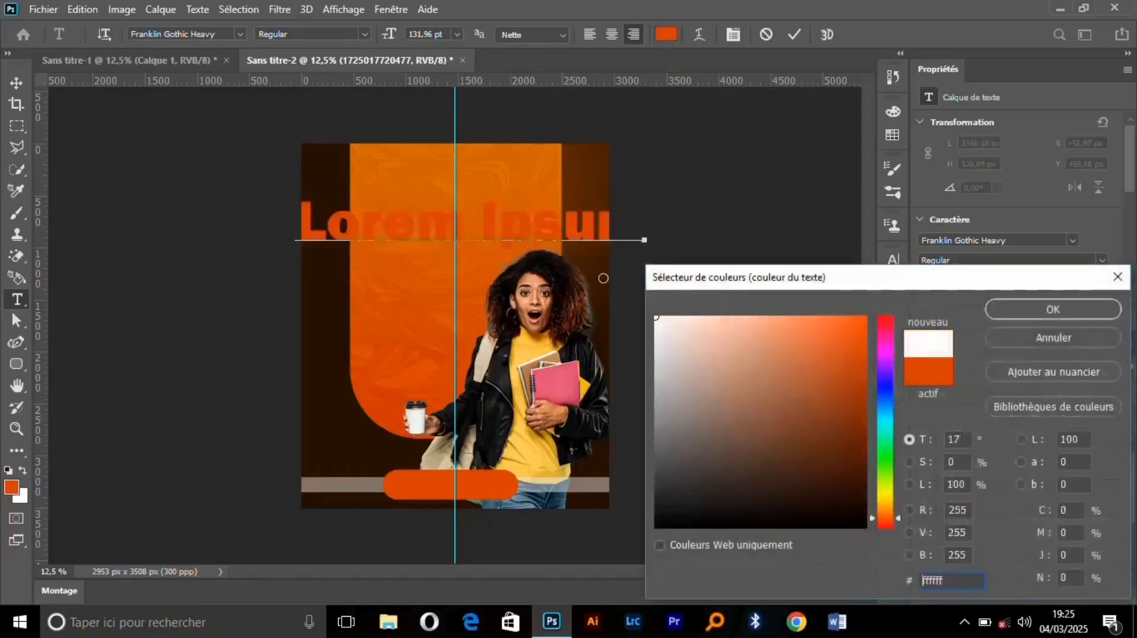
pyautogui.click(1081, 312)
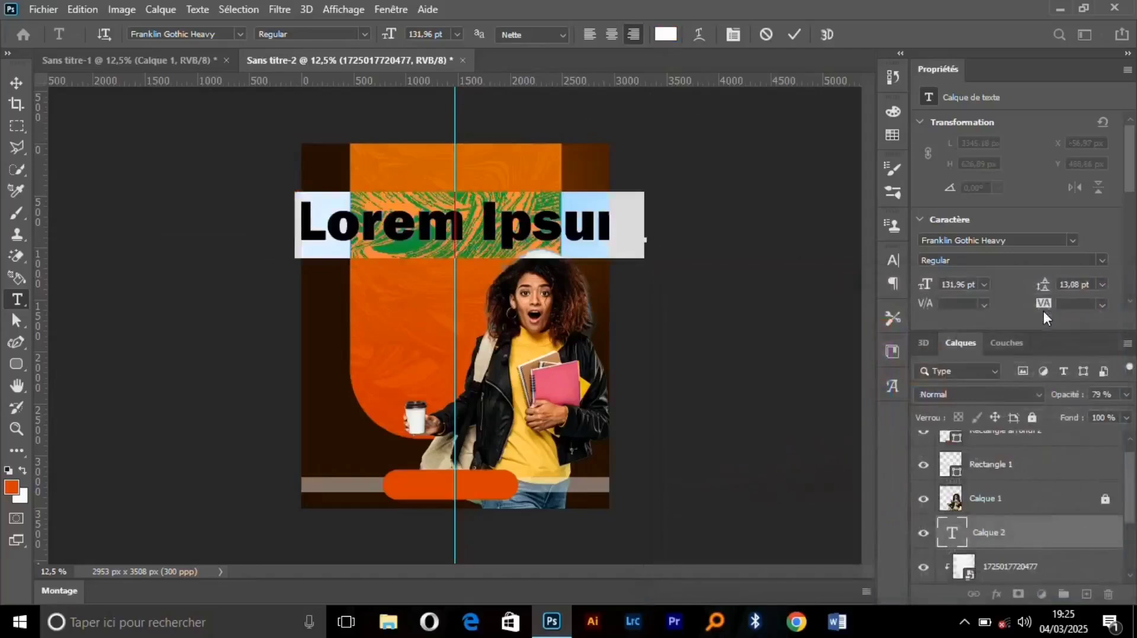
# Replace the placeholder text with HAPPY, left-aligned and placed near the upper edge of the orange shape
pyautogui.press('BackSpace')
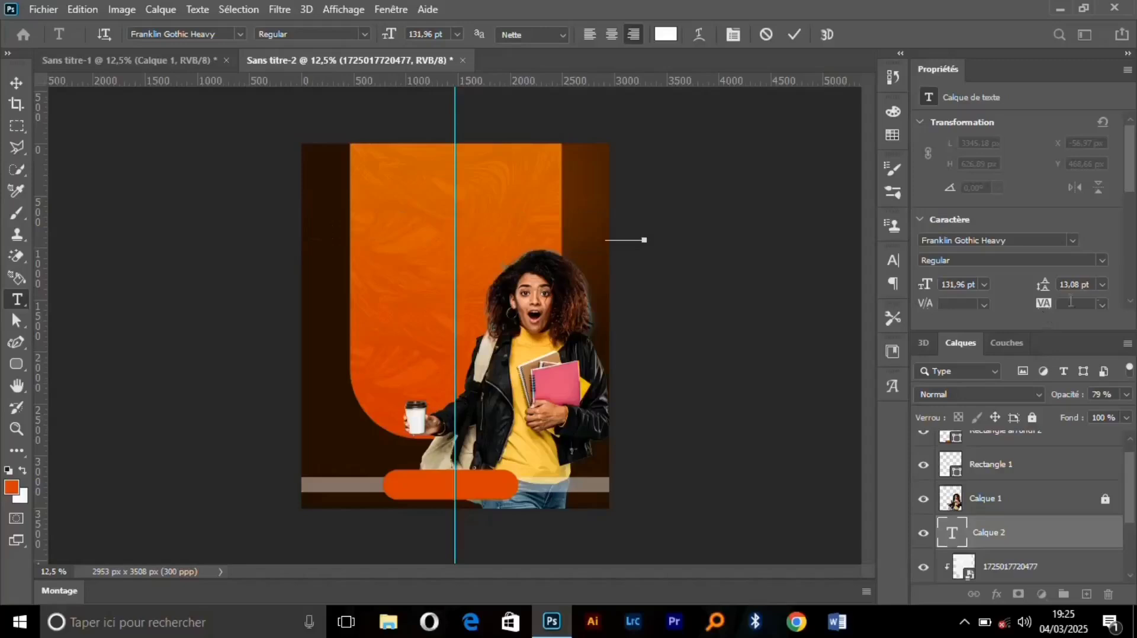
pyautogui.write('H')
pyautogui.moveTo(624, 286); pyautogui.dragTo(368, 268)
pyautogui.click(590, 34)
pyautogui.write('A')
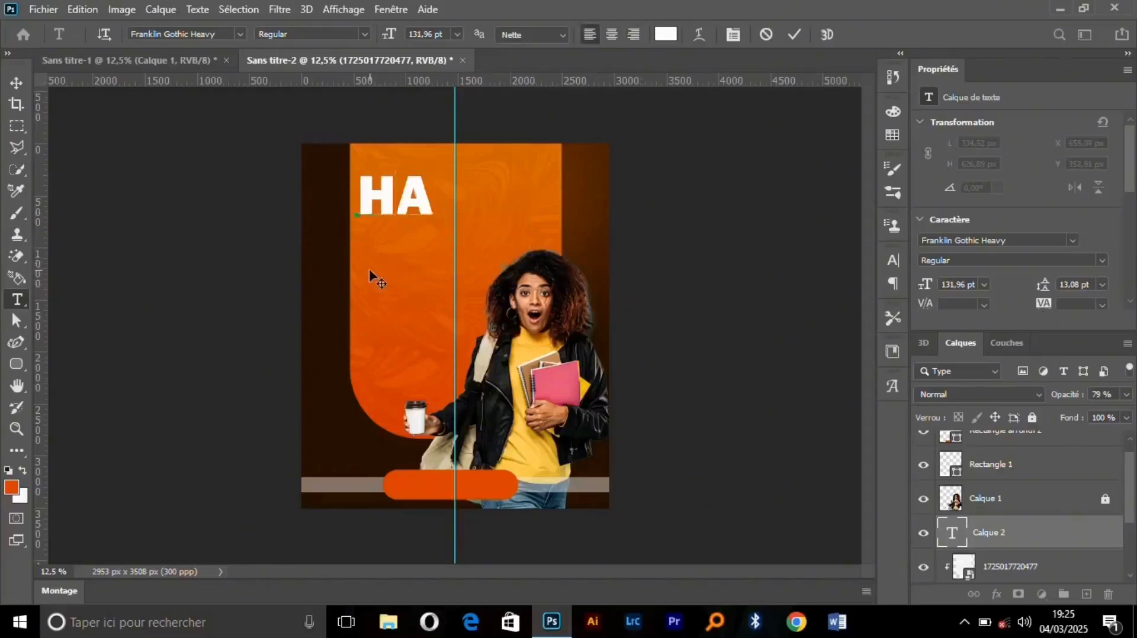
pyautogui.write('PP')
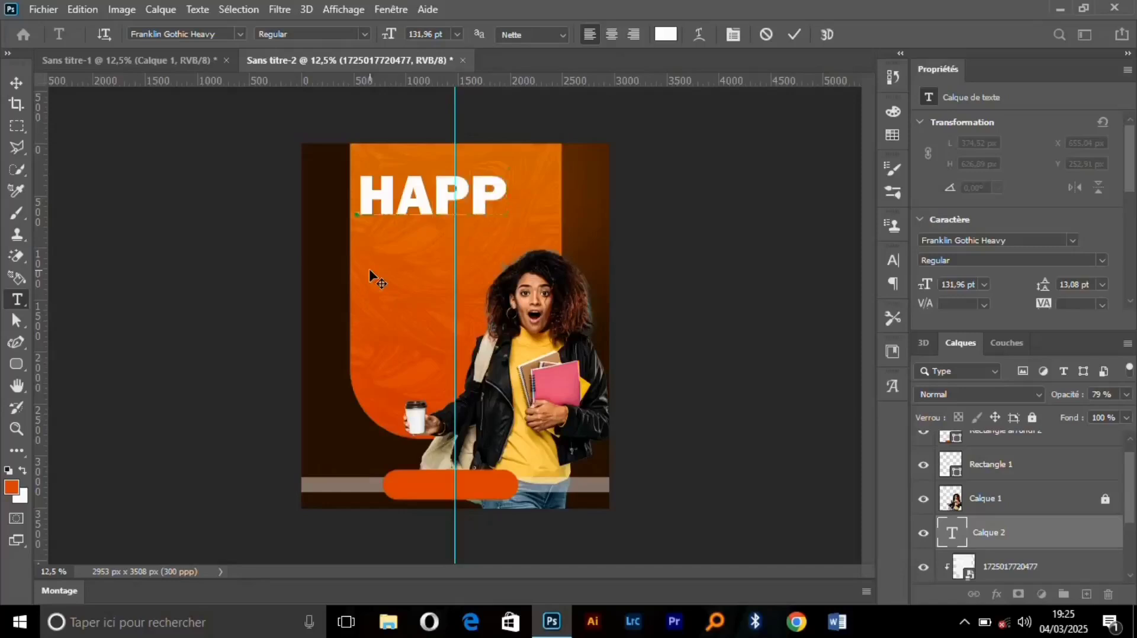
pyautogui.write('Y')
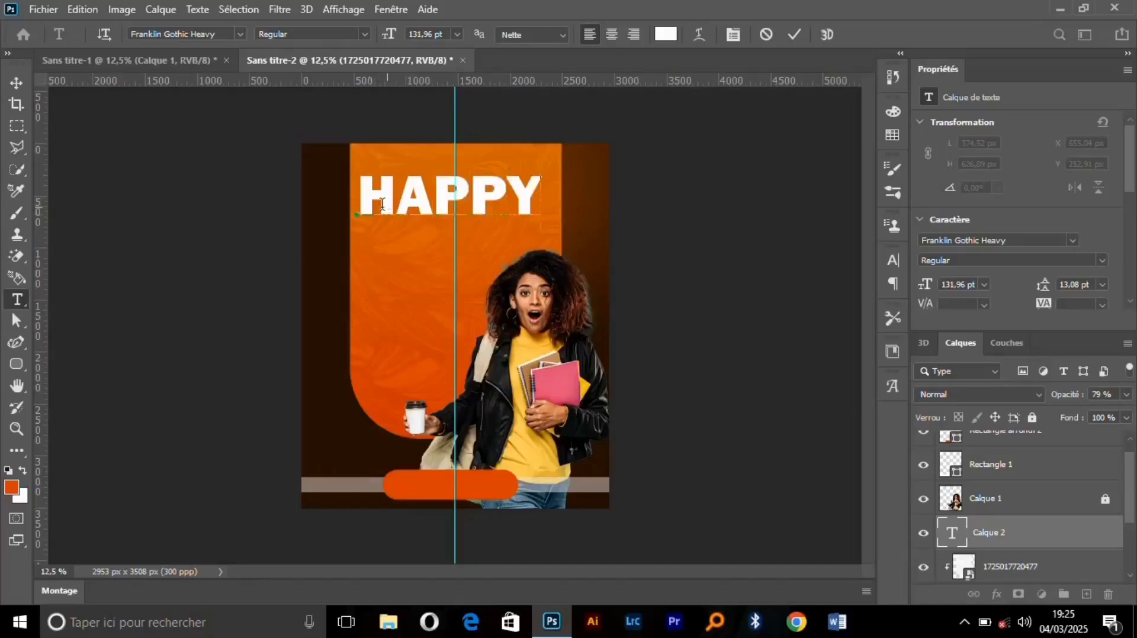
# Set the font size of the HAPPY text to 69,96 pt and commit the text
pyautogui.doubleClick(406, 193)
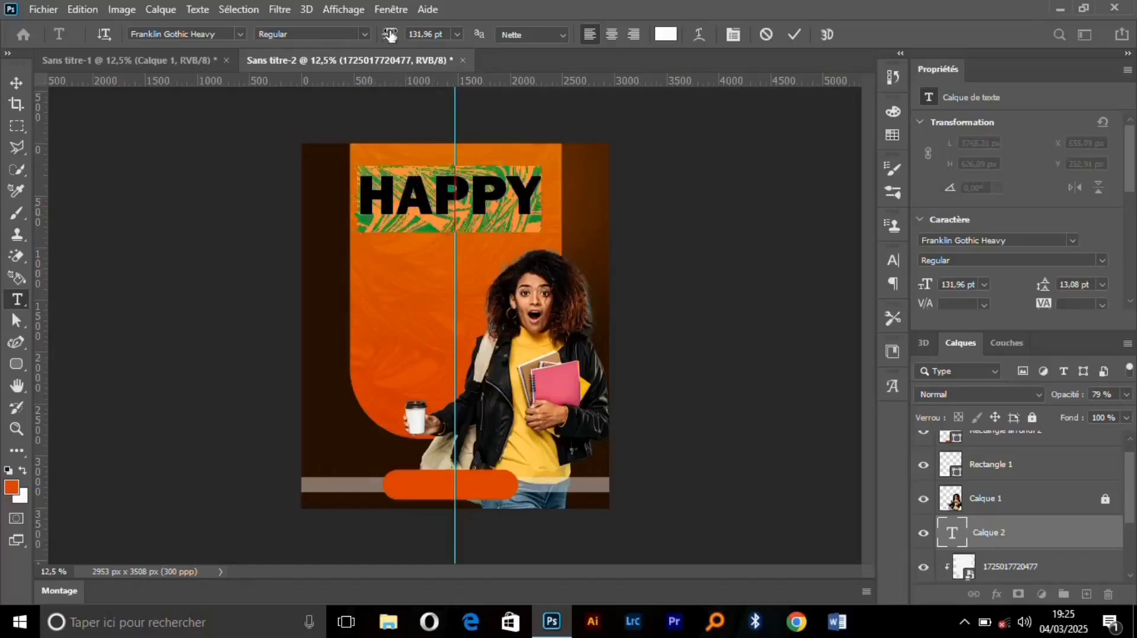
pyautogui.moveTo(390, 34); pyautogui.dragTo(338, 32)
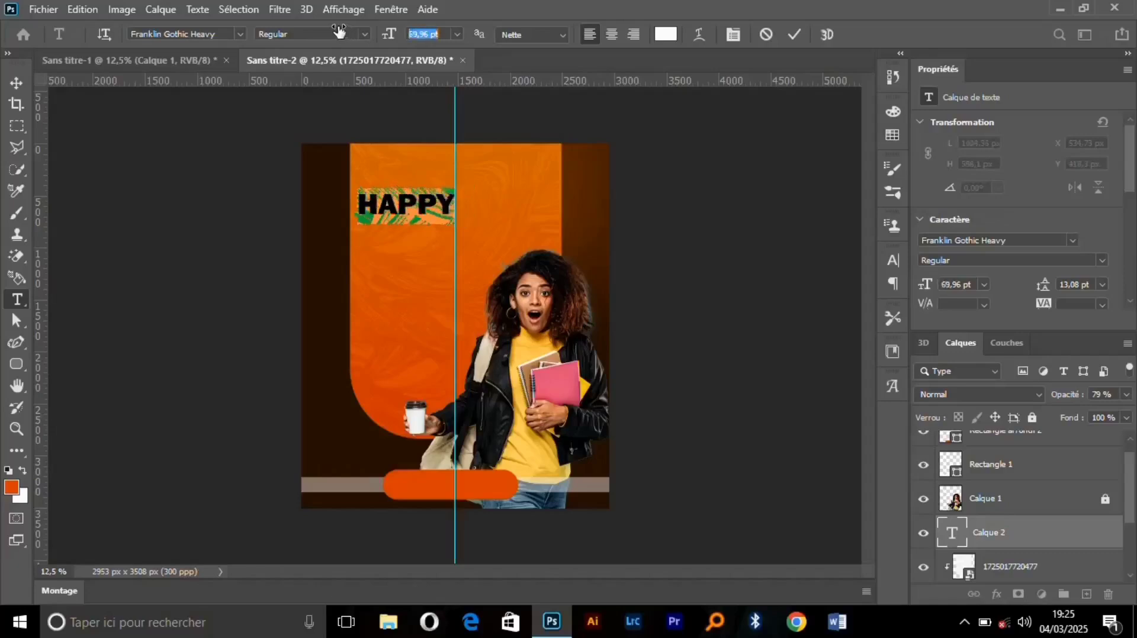
pyautogui.click(794, 34)
pyautogui.click(16, 83)
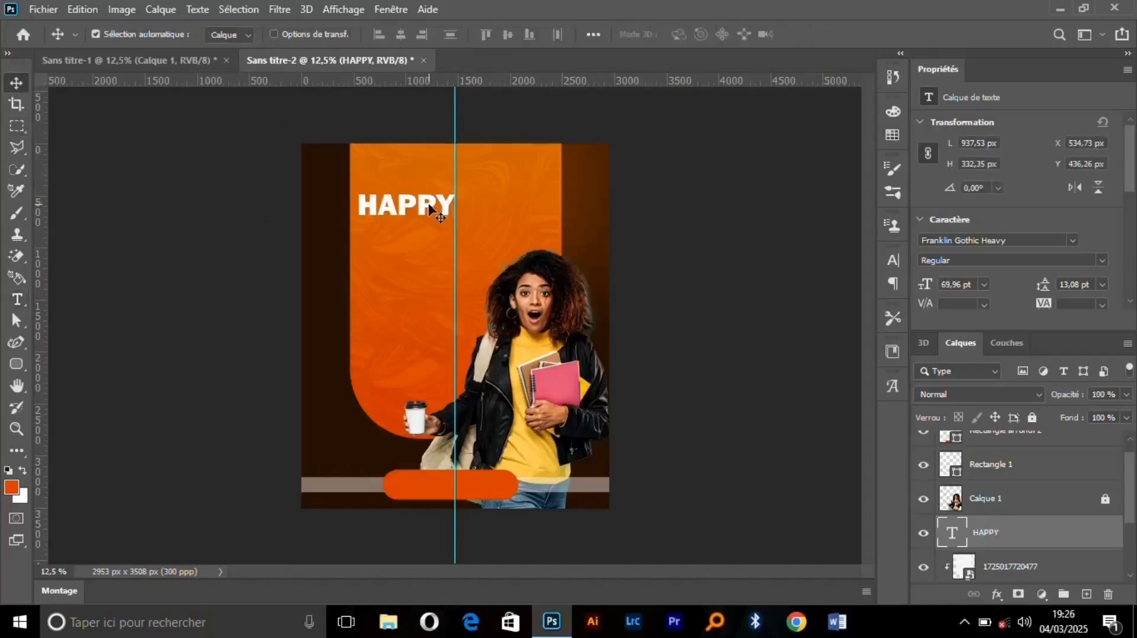
# Duplicate the HAPPY text directly below itself, change the copy to Birthday, and nudge it slightly down
pyautogui.hotkey('ctrl', 'j')
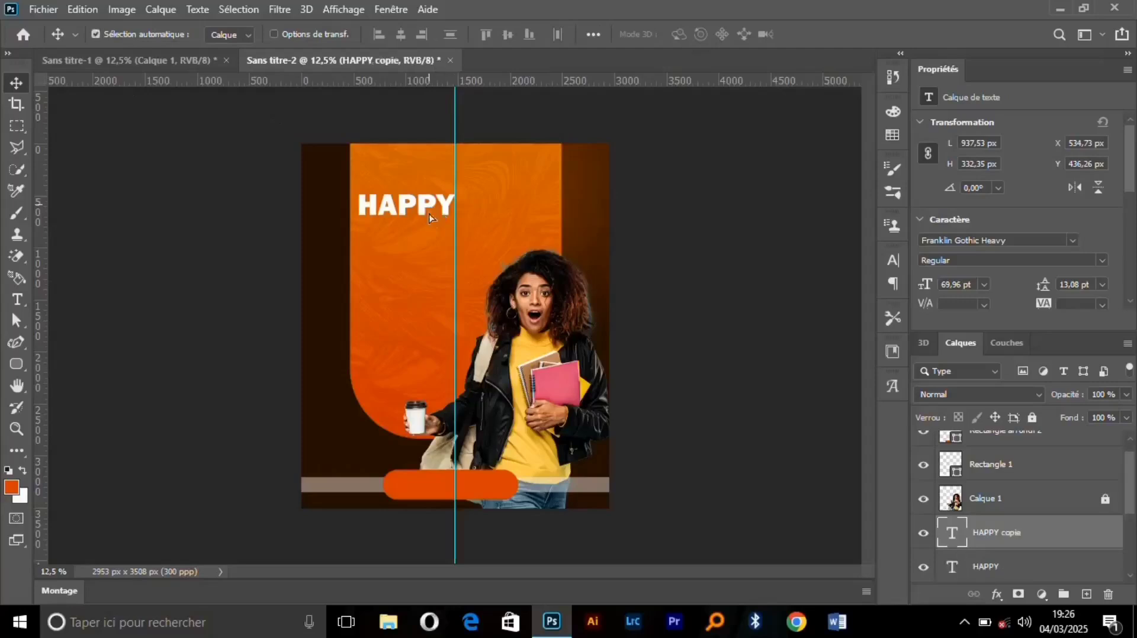
pyautogui.moveTo(428, 215); pyautogui.dragTo(428, 229)
pyautogui.press('t')
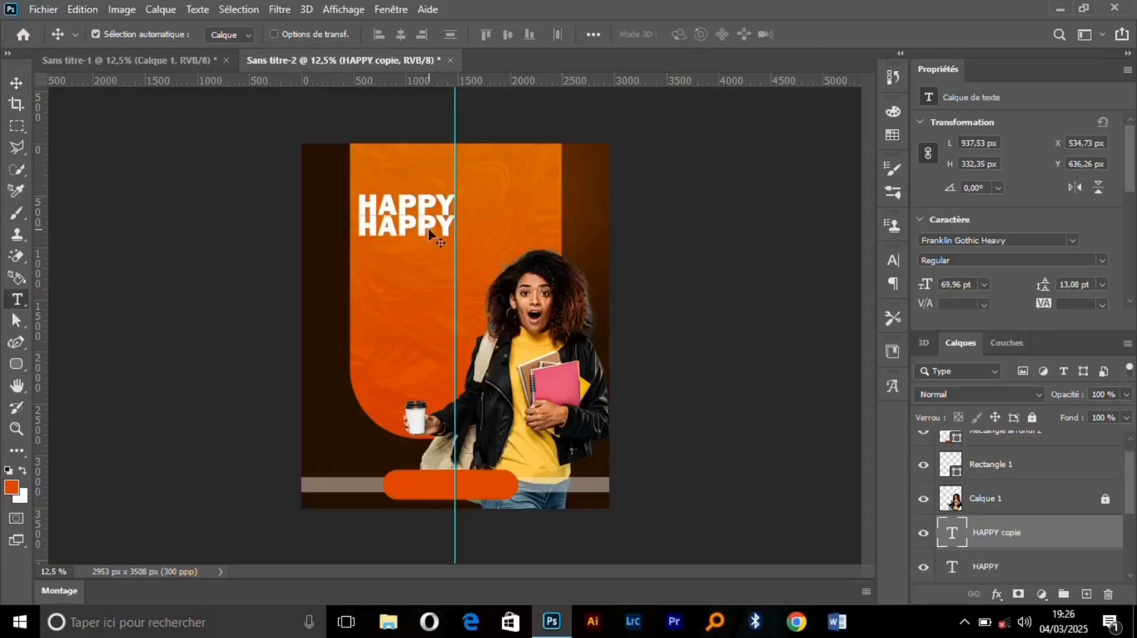
pyautogui.doubleClick(428, 228)
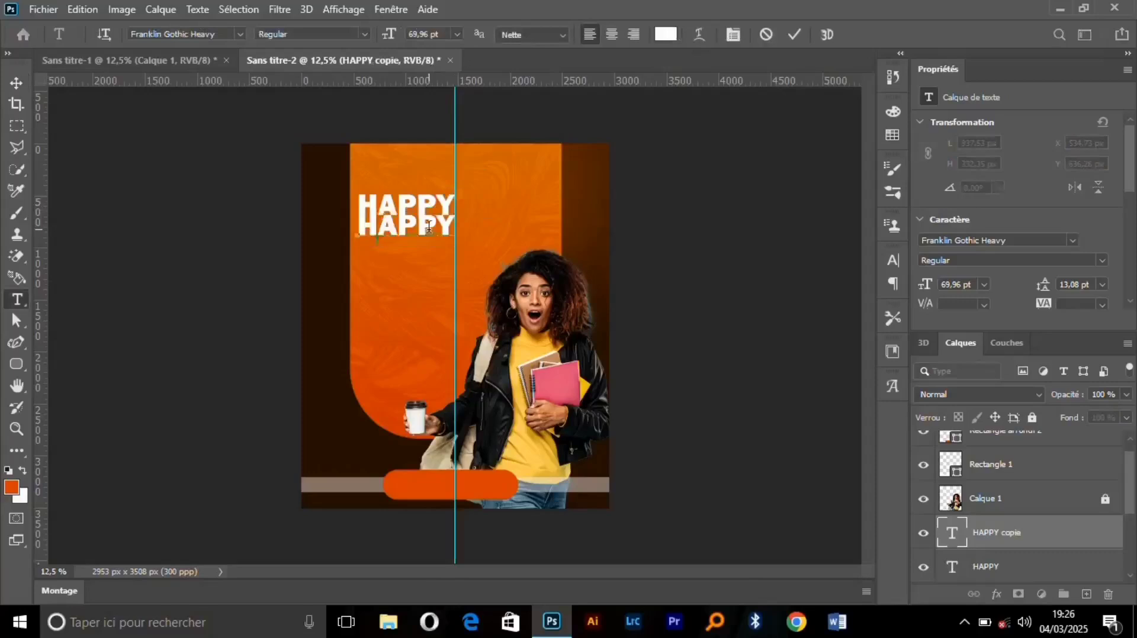
pyautogui.write('Birt')
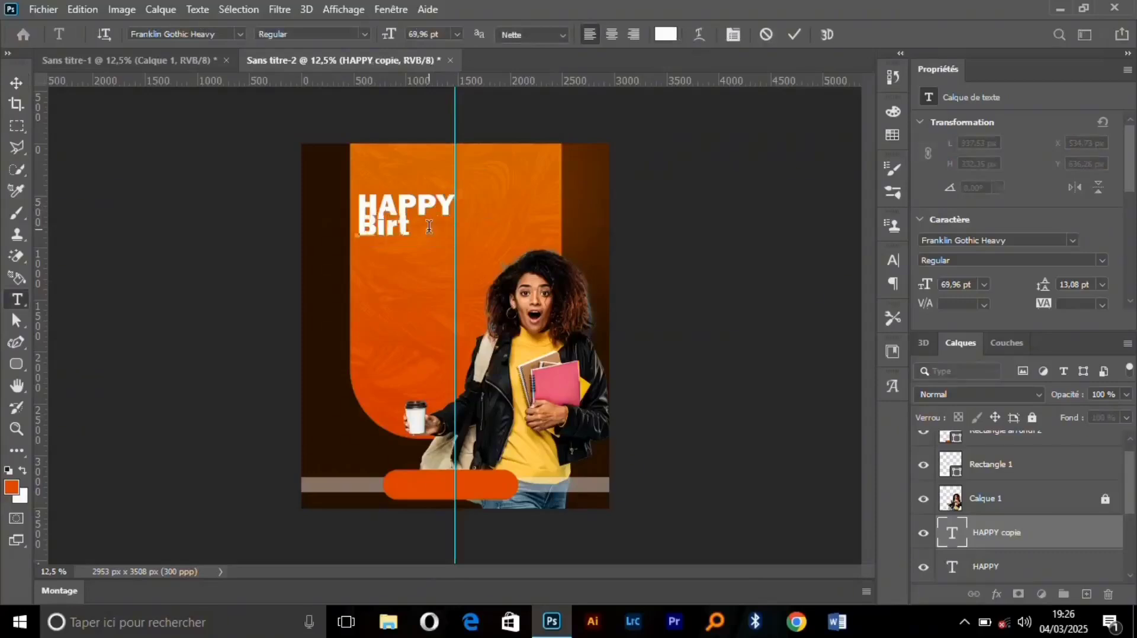
pyautogui.write('hda')
pyautogui.click(796, 34)
pyautogui.press('v')
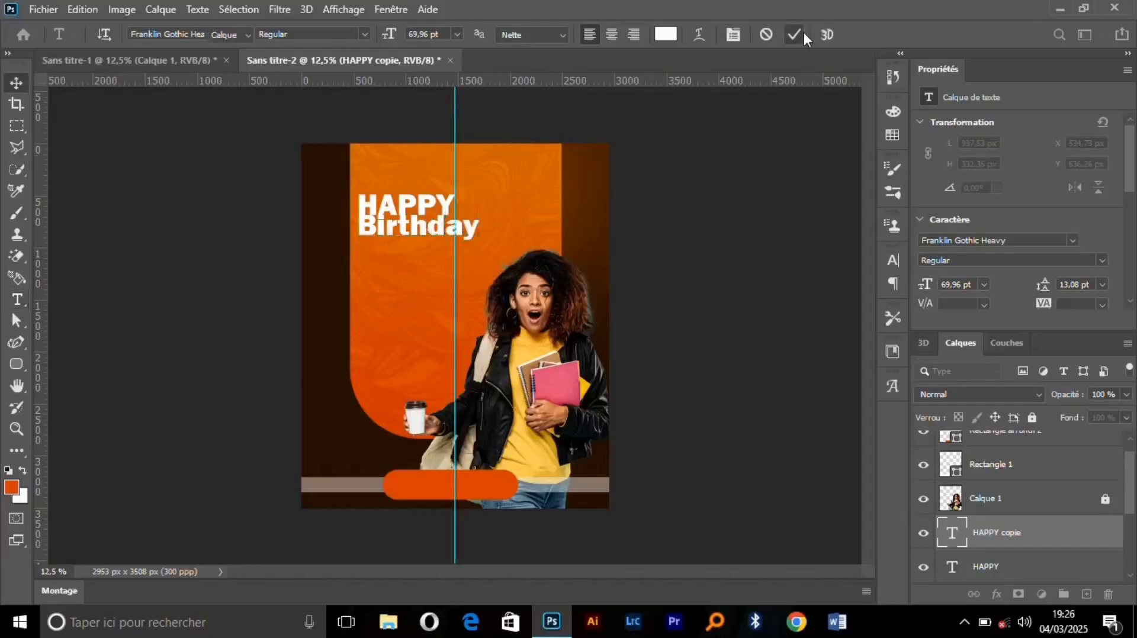
pyautogui.hotkey('shift', 'Down')
pyautogui.hotkey('shift', 'Down')
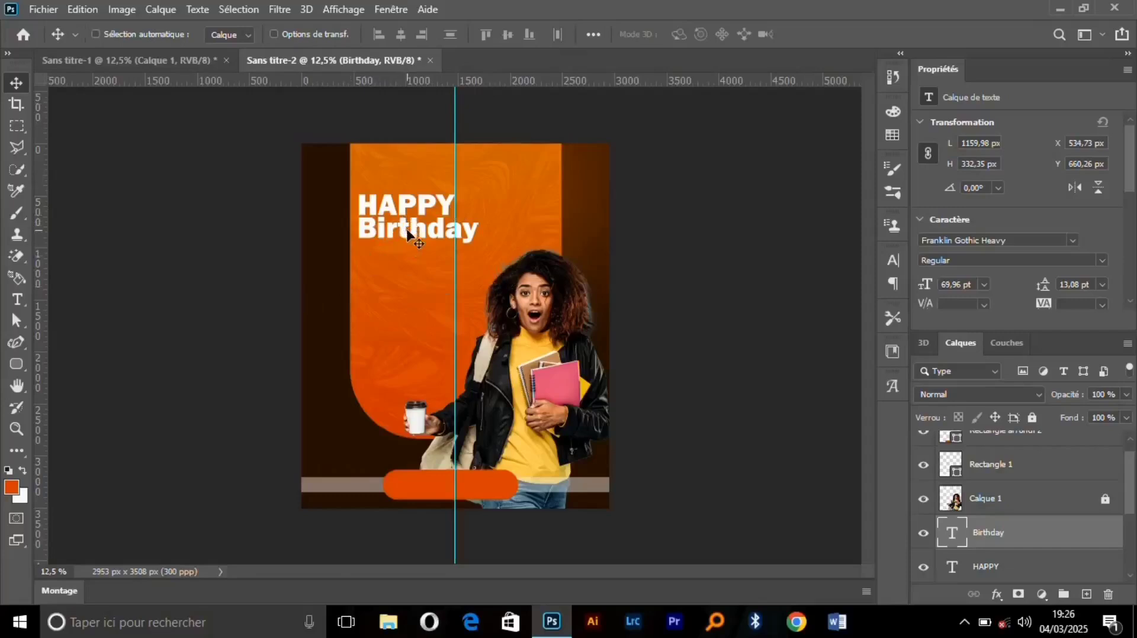
# Duplicate the Birthday text directly below itself and set the copy's font to Century Gothic
pyautogui.hotkey('ctrl', 'j')
pyautogui.moveTo(408, 236); pyautogui.dragTo(407, 263)
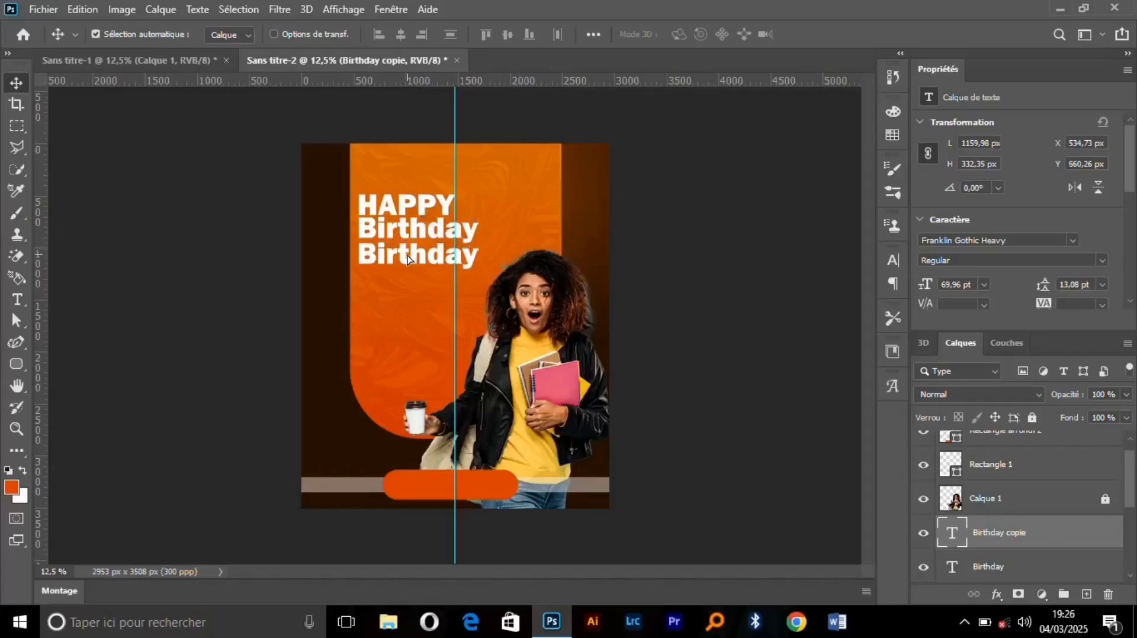
pyautogui.doubleClick(407, 263)
pyautogui.click(237, 34)
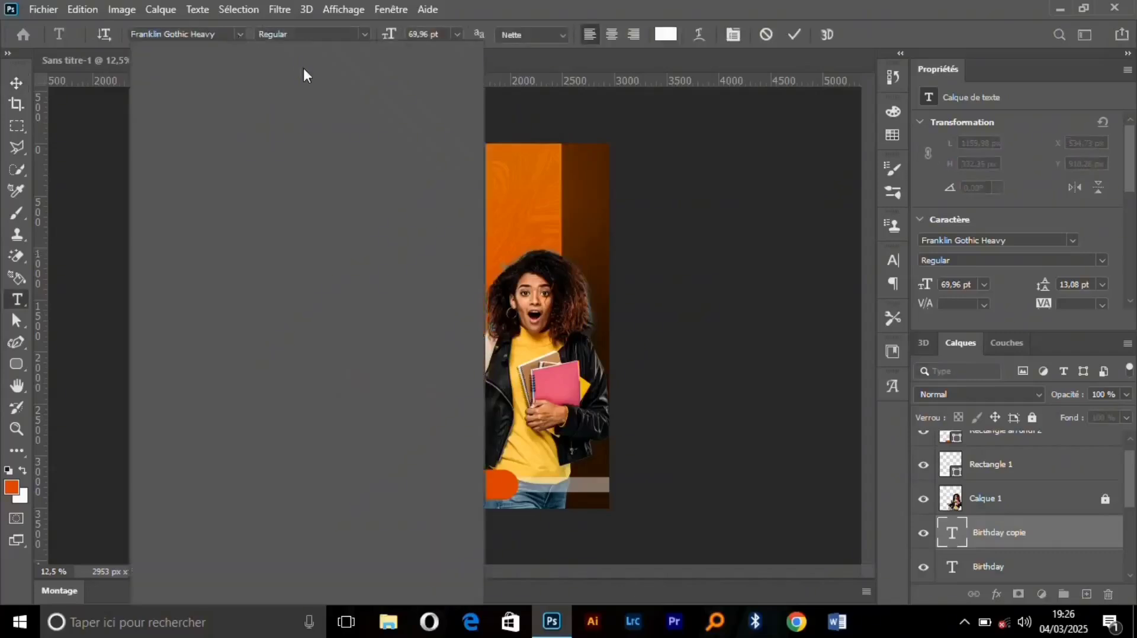
pyautogui.click(324, 133)
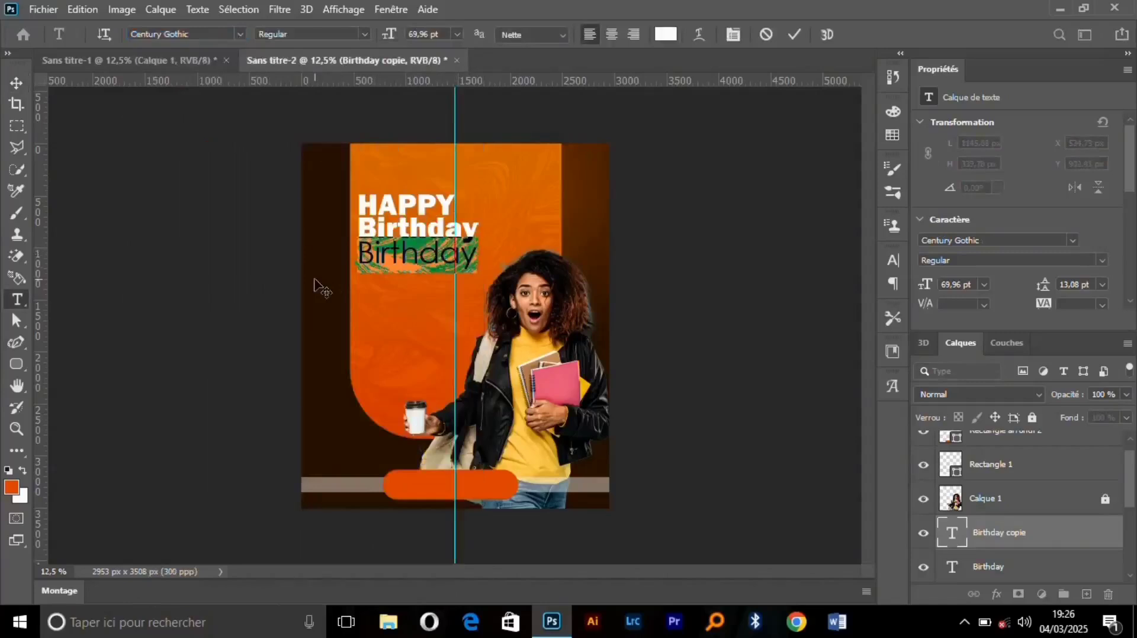
# Replace the wording of the Century Gothic line with January,2025
pyautogui.press('BackSpace')
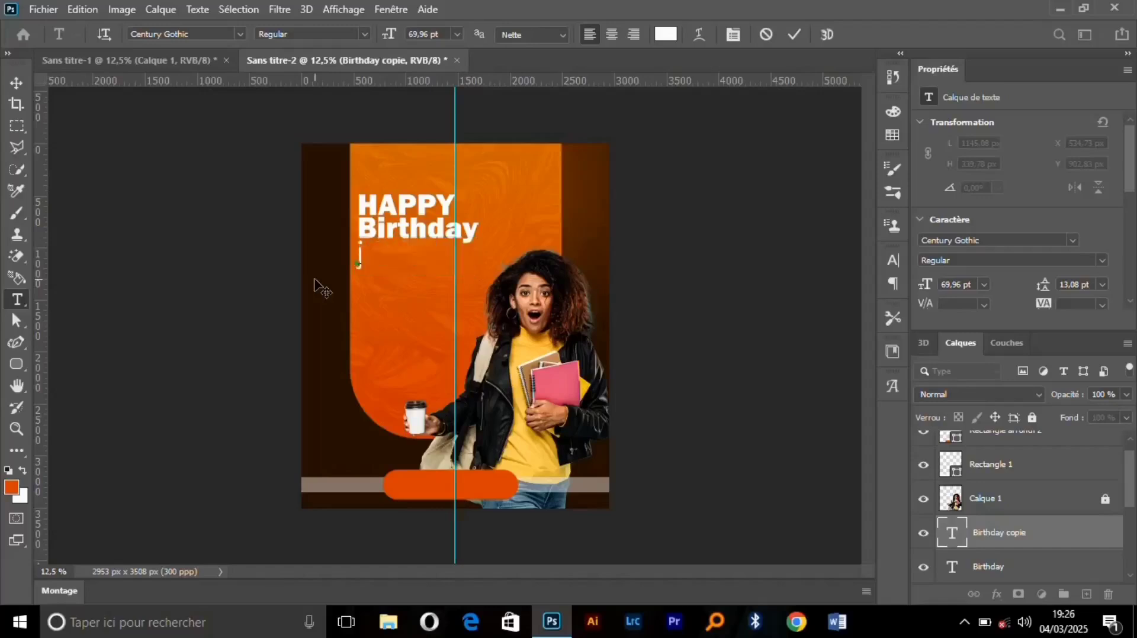
pyautogui.write('January,')
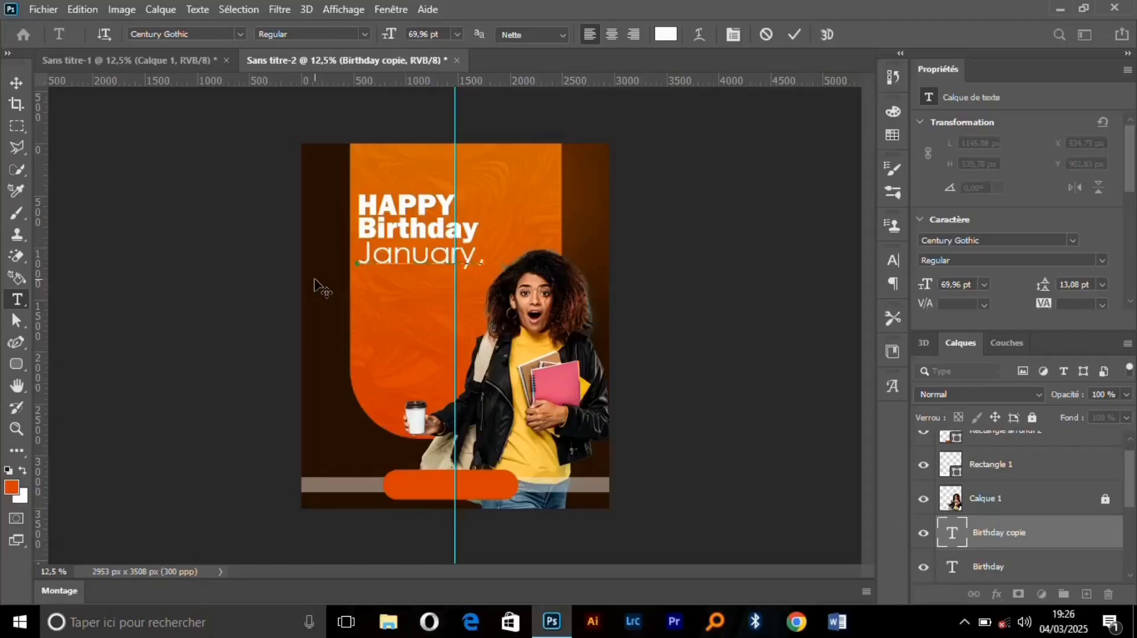
pyautogui.write('éàé')
pyautogui.write('0')
pyautogui.write('25')
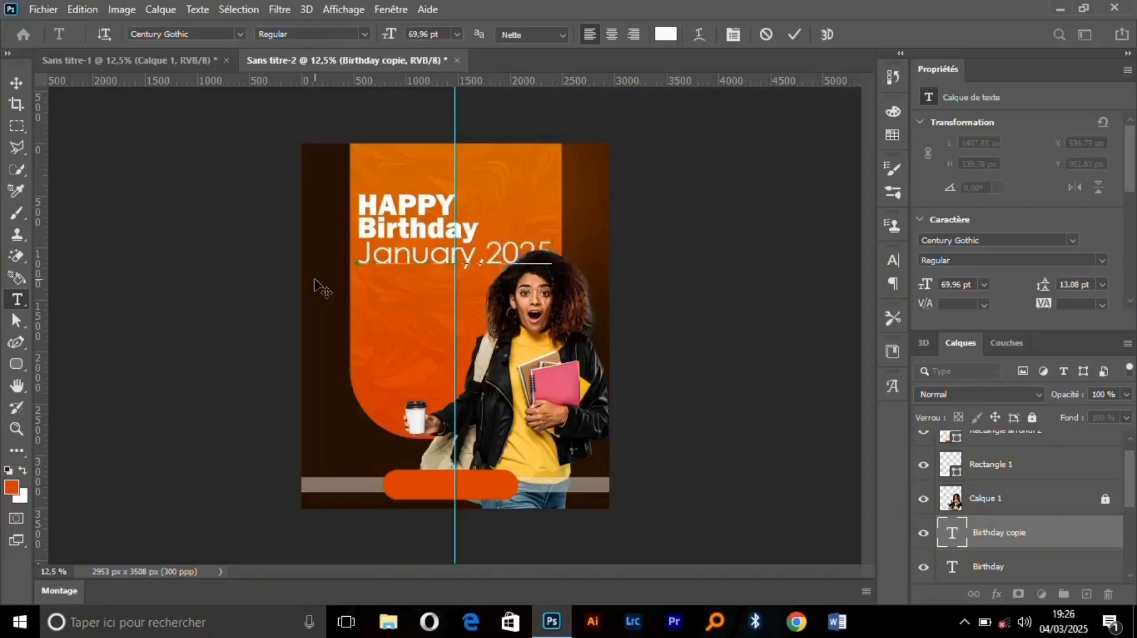
# Reduce the January,2025 text to 43,96 pt and move it slightly lower, leaving a gap beneath Birthday
pyautogui.hotkey('ctrl', 'a')
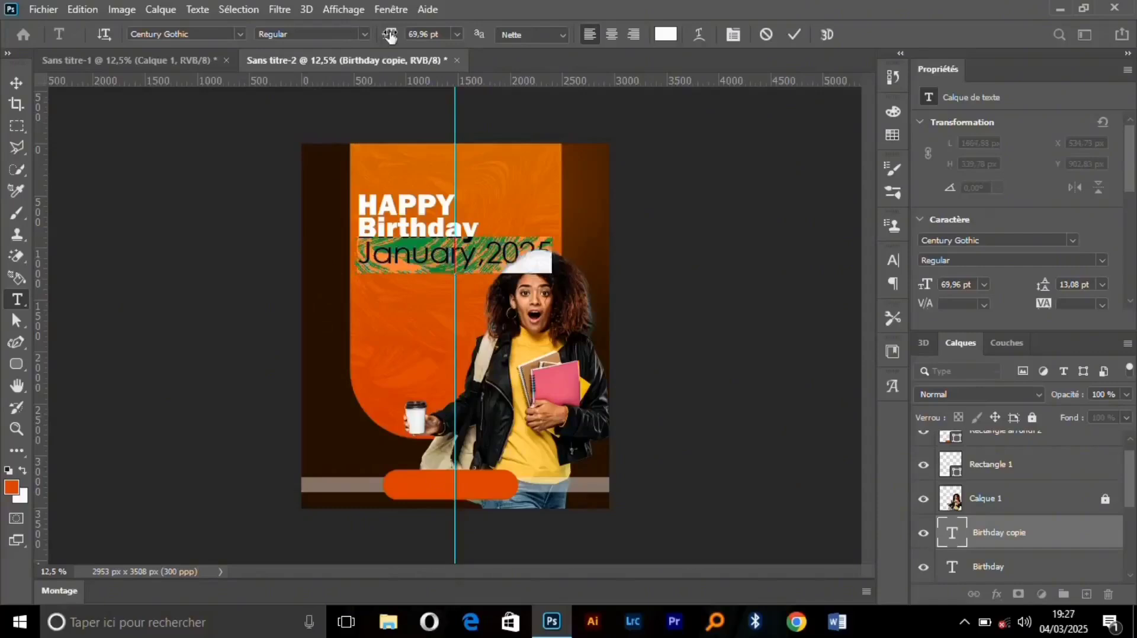
pyautogui.moveTo(388, 34); pyautogui.dragTo(375, 37)
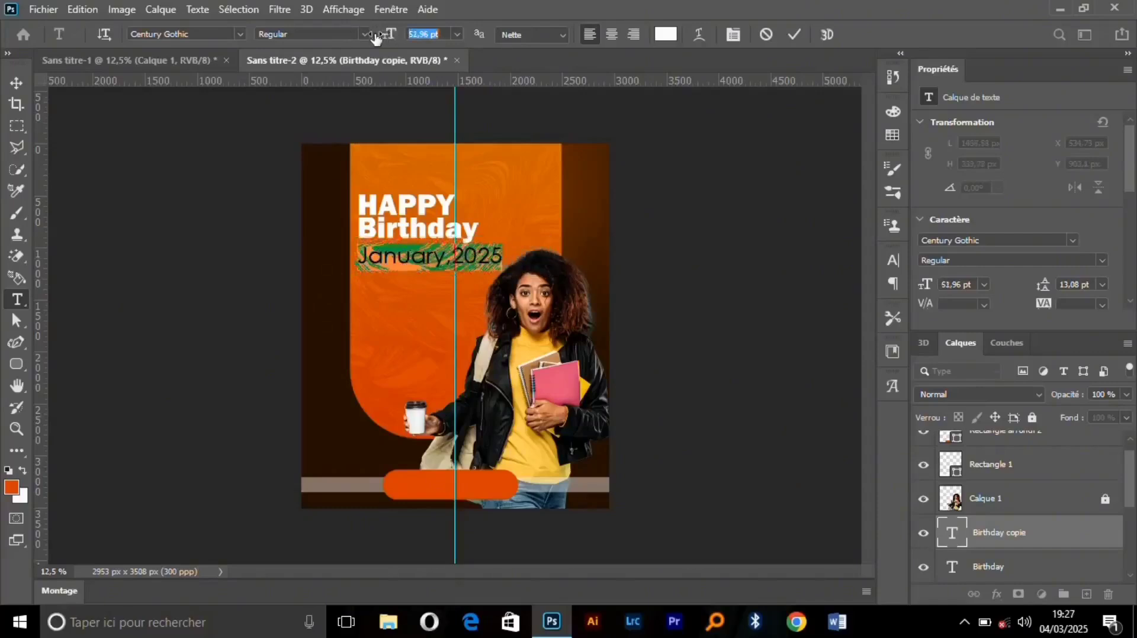
pyautogui.click(799, 34)
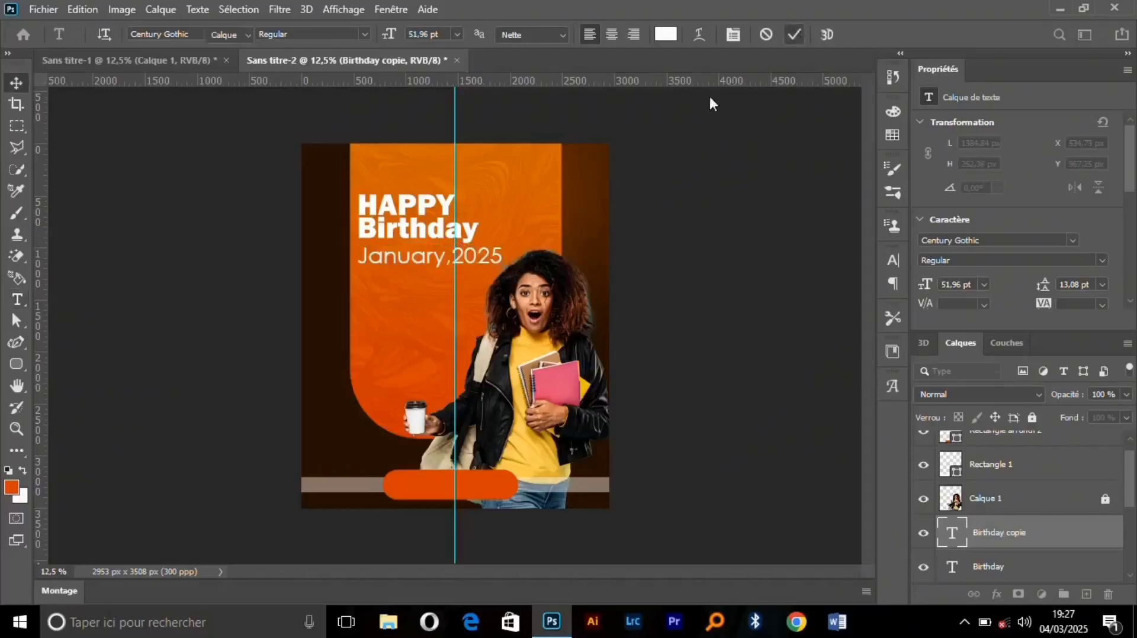
pyautogui.press('v')
pyautogui.moveTo(473, 262); pyautogui.dragTo(474, 268)
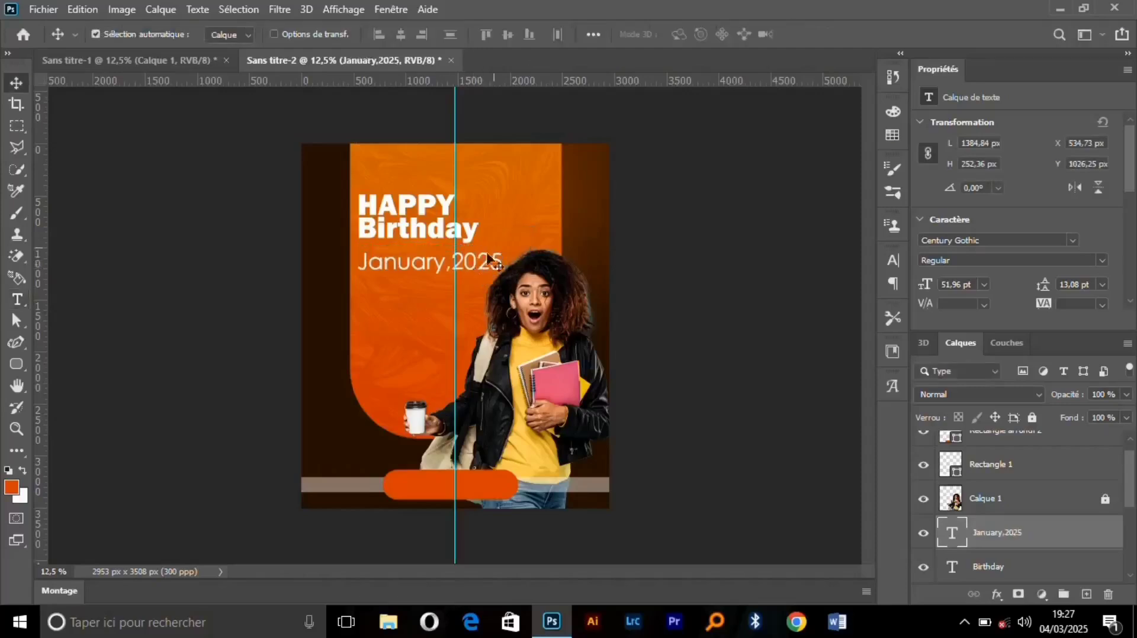
pyautogui.press('ctrl+shift+less')
pyautogui.press('ctrl+shift+less')
pyautogui.press('ctrl+shift+less')
pyautogui.press('ctrl+shift+less')
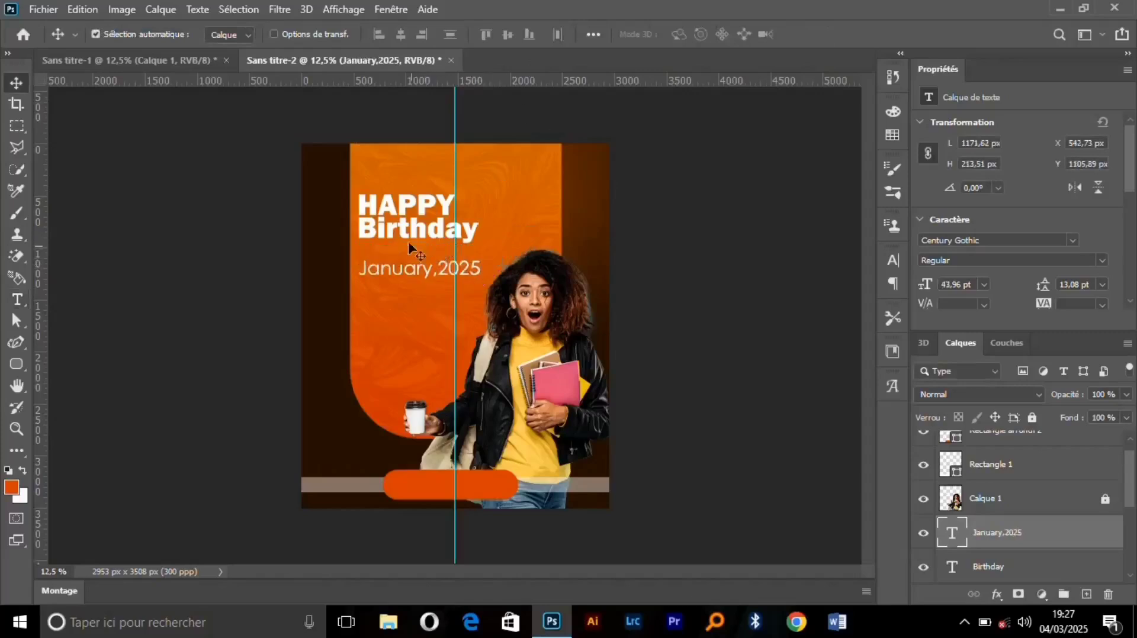
# Enlarge the HAPPY and Birthday texts together proportionally to about 133%, making them about 1520 px wide
pyautogui.click(428, 214)
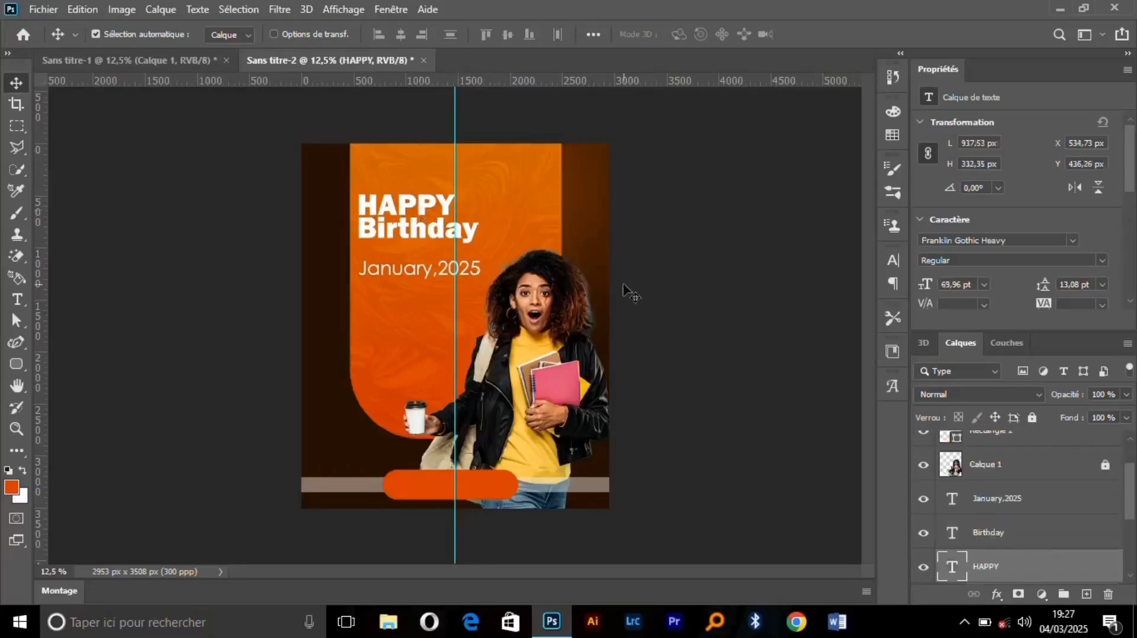
pyautogui.keyDown('ctrl'); pyautogui.click(992, 533); pyautogui.keyUp('ctrl')
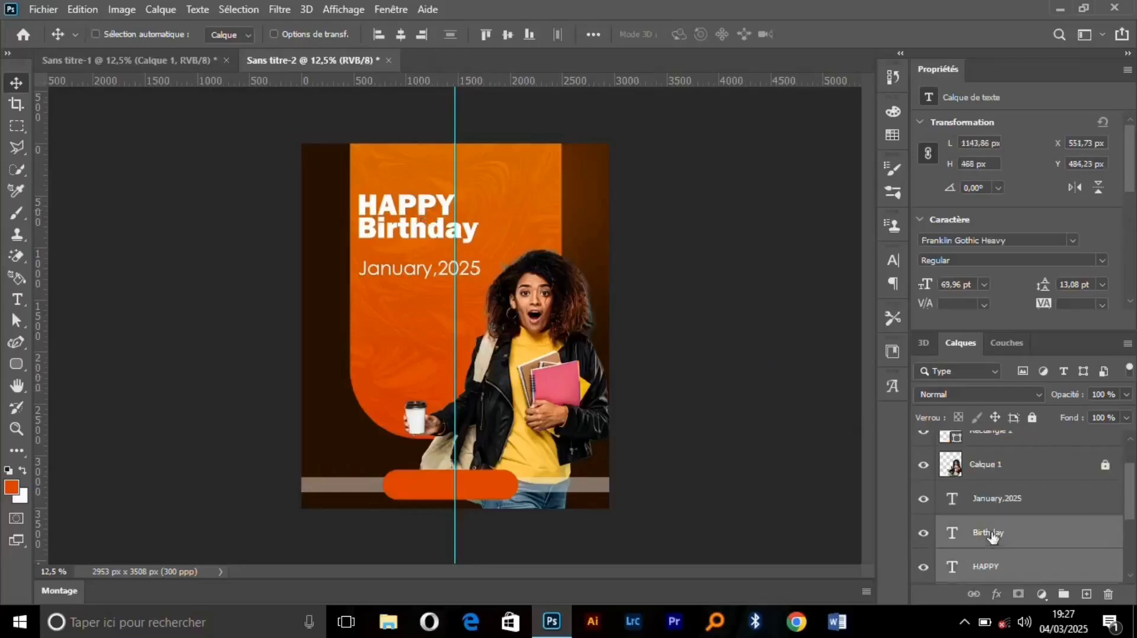
pyautogui.hotkey('ctrl', 't')
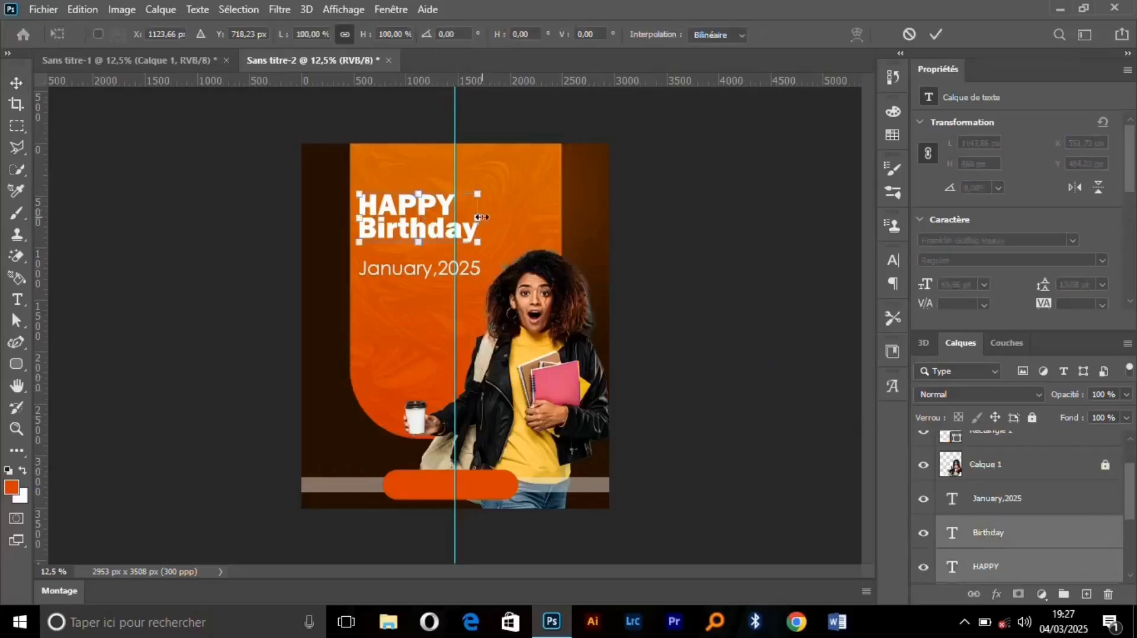
pyautogui.moveTo(481, 218); pyautogui.dragTo(521, 218)
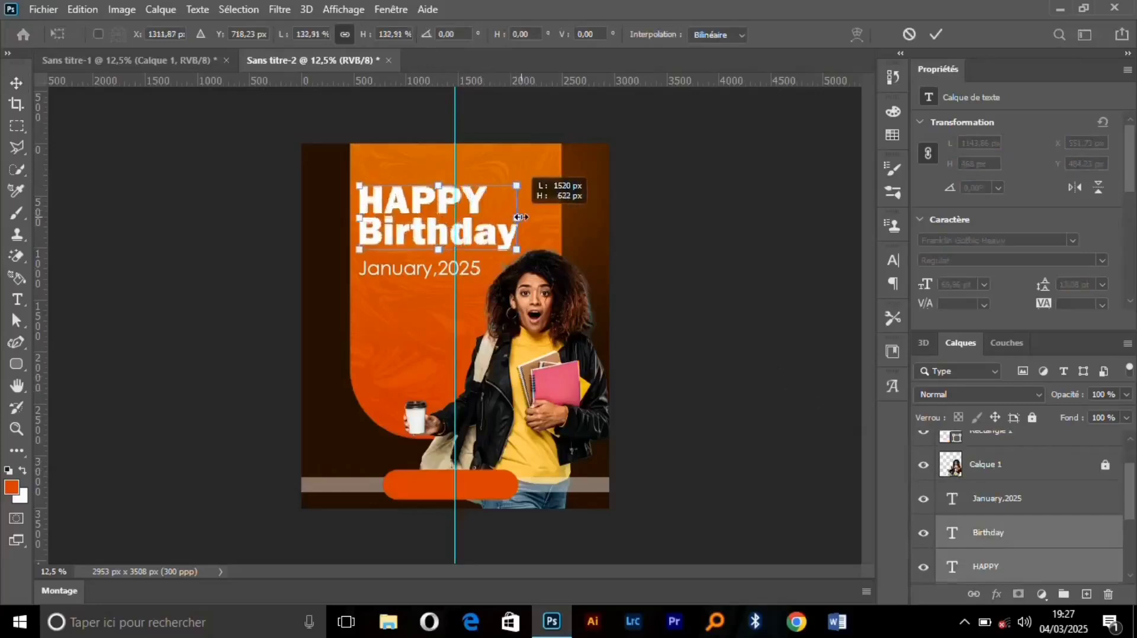
pyautogui.press('Return')
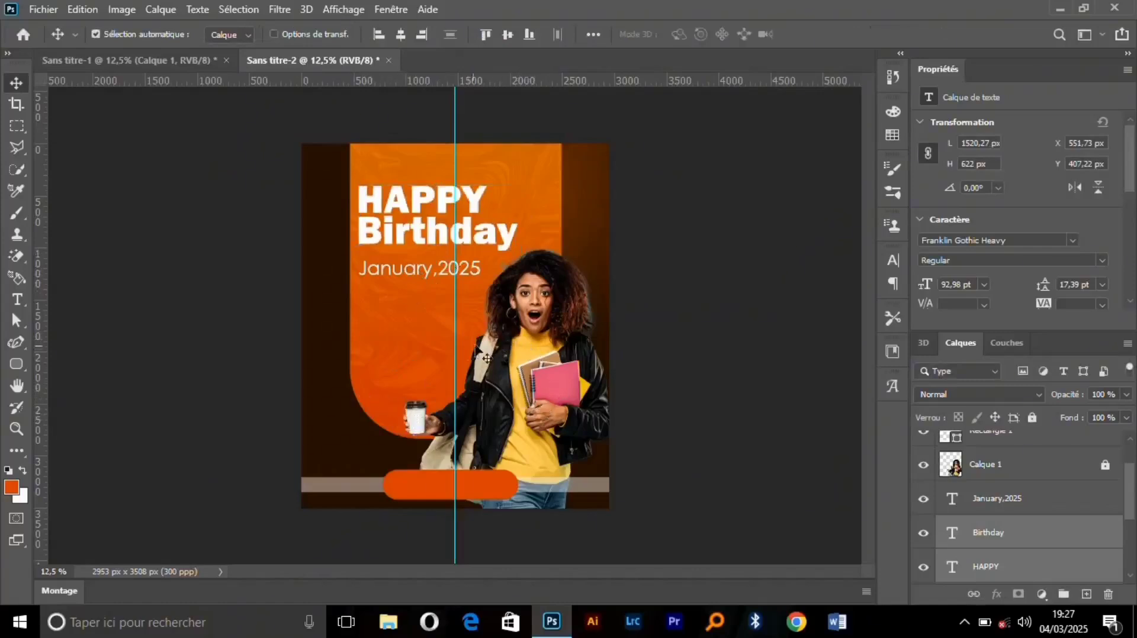
# Move January,2025 lower on the orange shape, and shift HAPPY and Birthday together slightly down
pyautogui.moveTo(409, 276); pyautogui.dragTo(400, 336)
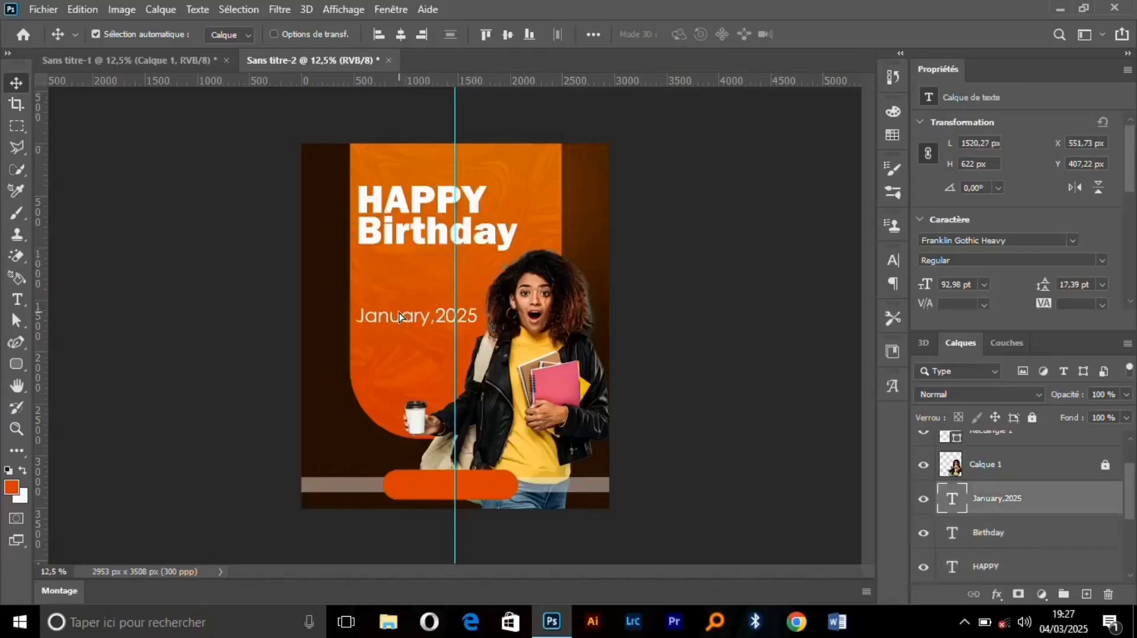
pyautogui.click(396, 192)
pyautogui.doubleClick(396, 192)
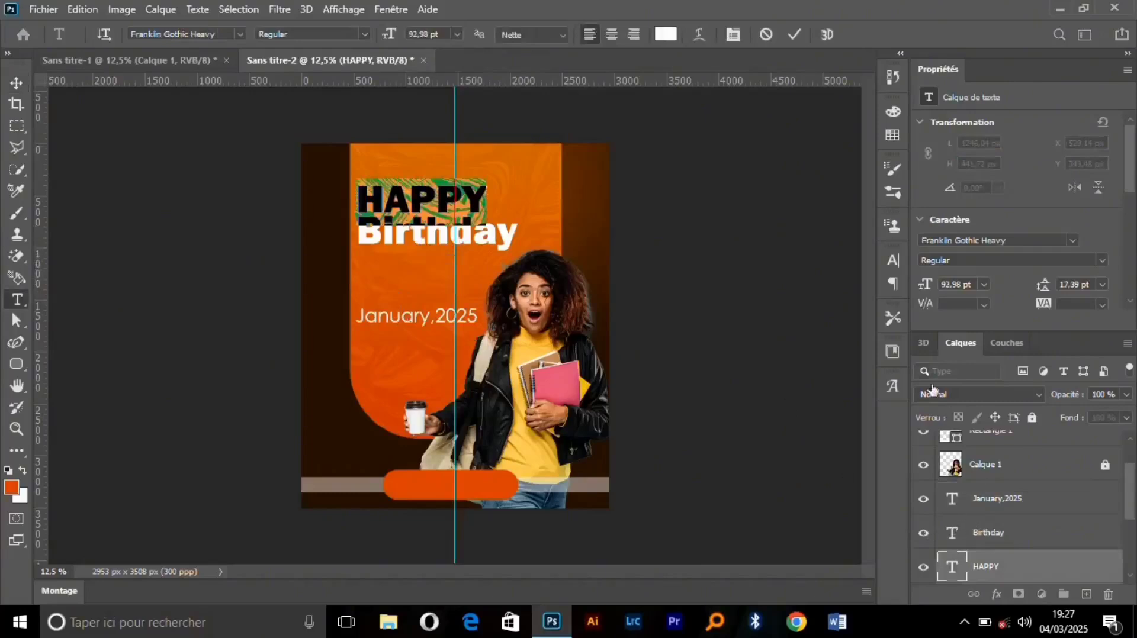
pyautogui.click(795, 33)
pyautogui.press('v')
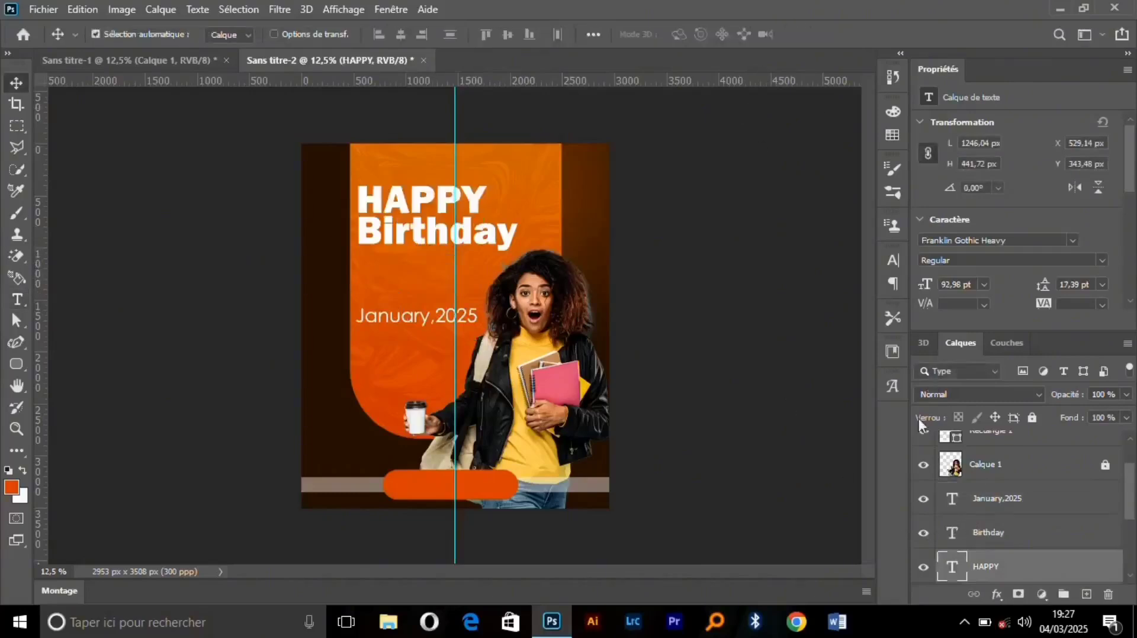
pyautogui.keyDown('ctrl'); pyautogui.click(1000, 536); pyautogui.keyUp('ctrl')
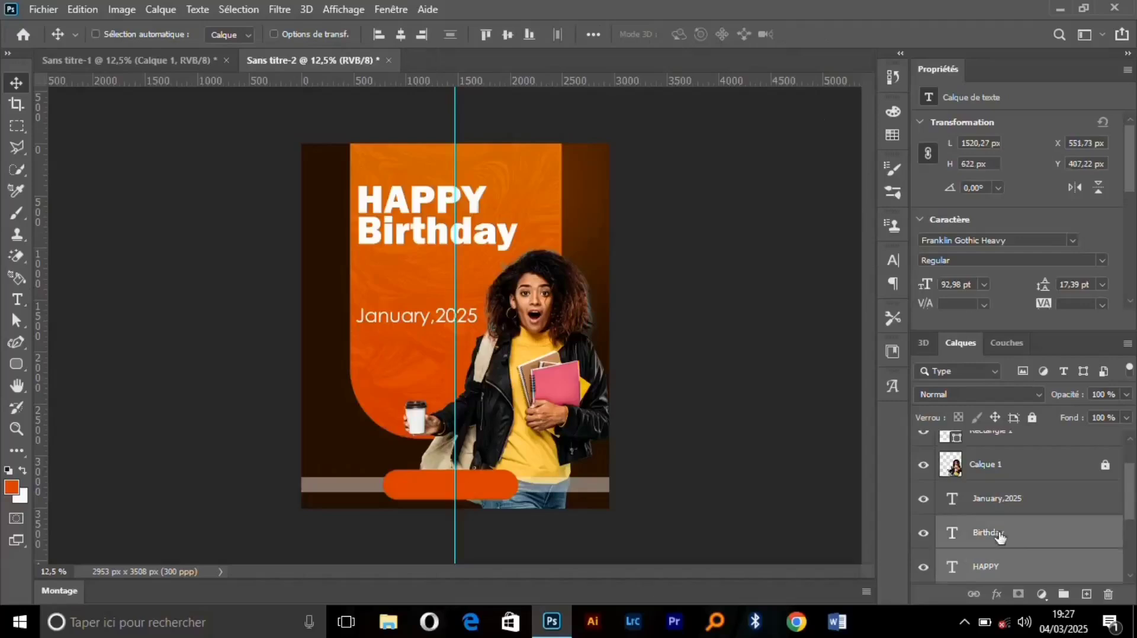
pyautogui.moveTo(418, 200); pyautogui.dragTo(418, 215)
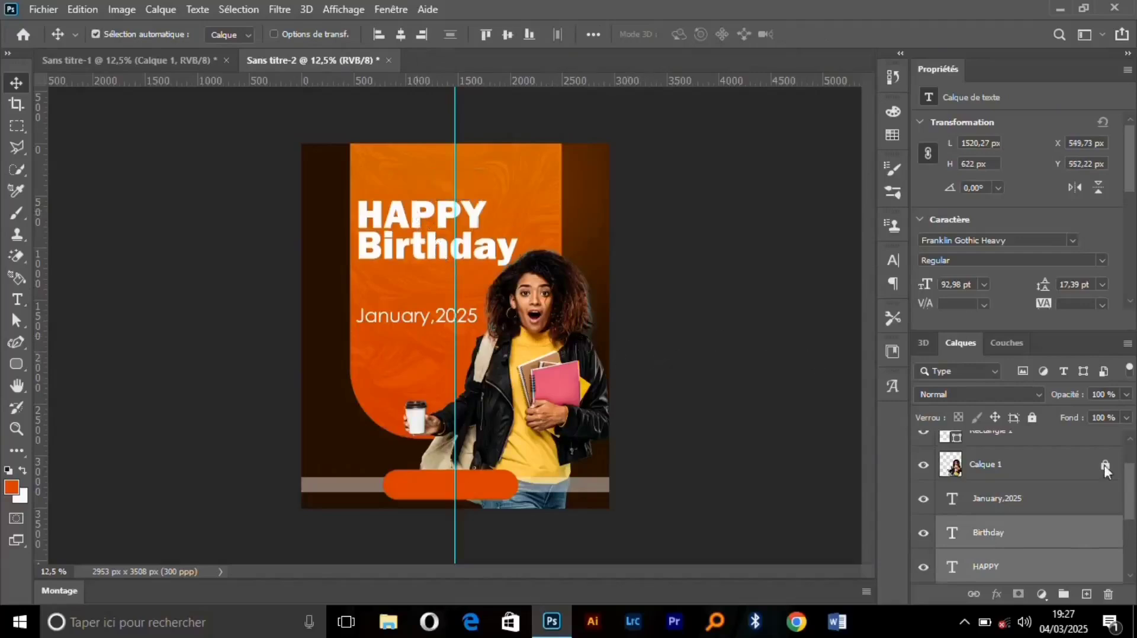
# Unlock the woman cutout layer and shift her slightly right, and raise January,2025 a little closer to Birthday
pyautogui.click(1105, 466)
pyautogui.click(536, 464)
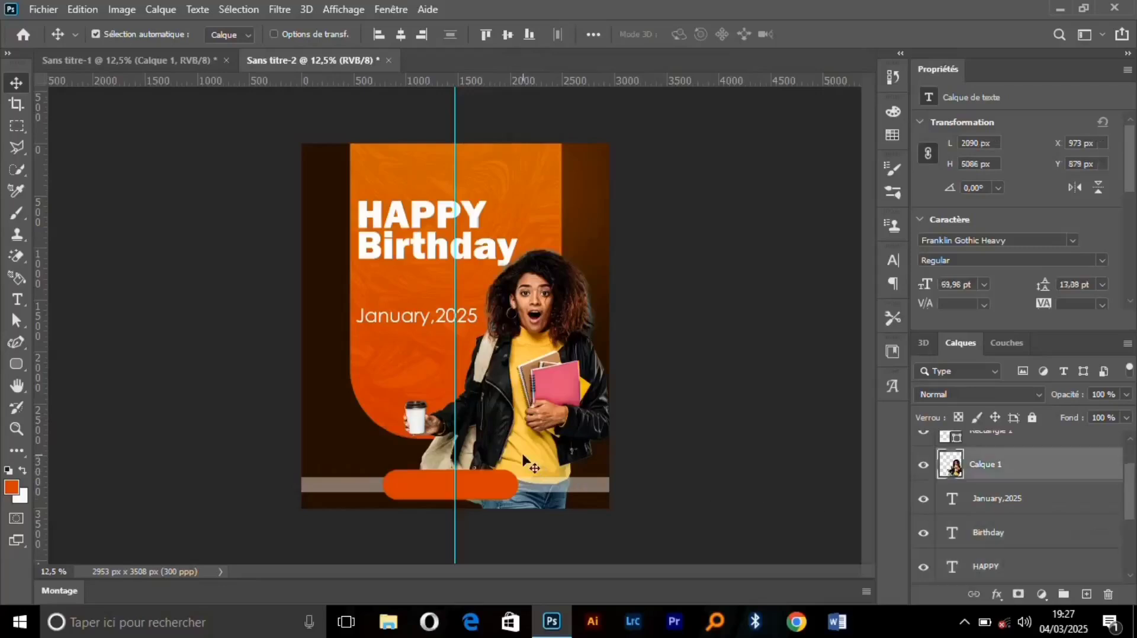
pyautogui.moveTo(541, 426); pyautogui.dragTo(543, 421)
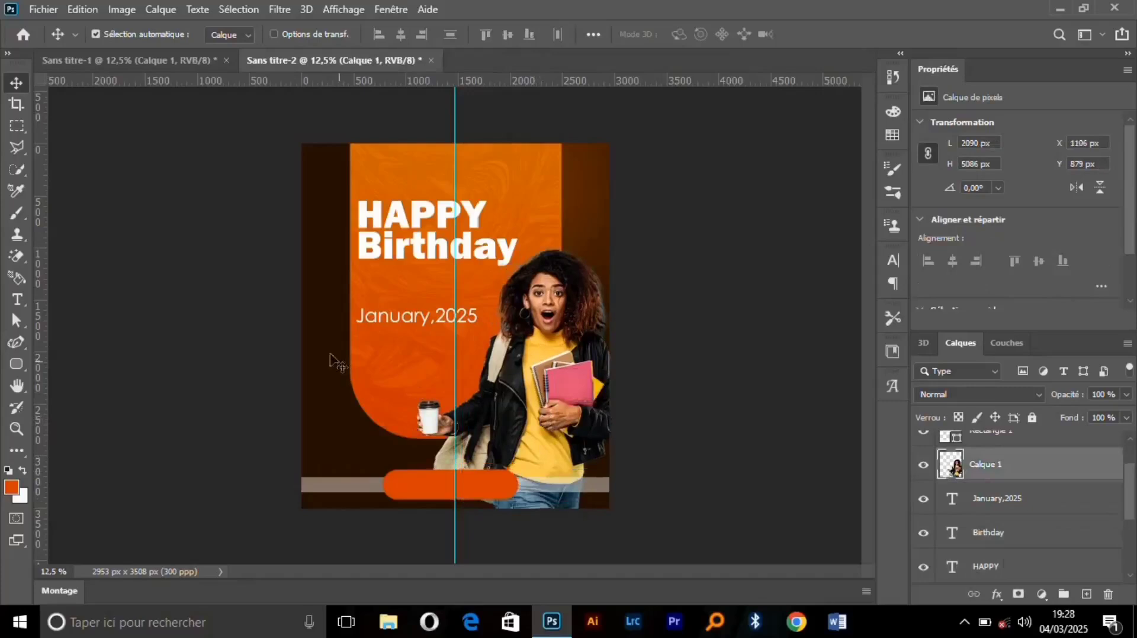
pyautogui.moveTo(386, 319); pyautogui.dragTo(386, 303)
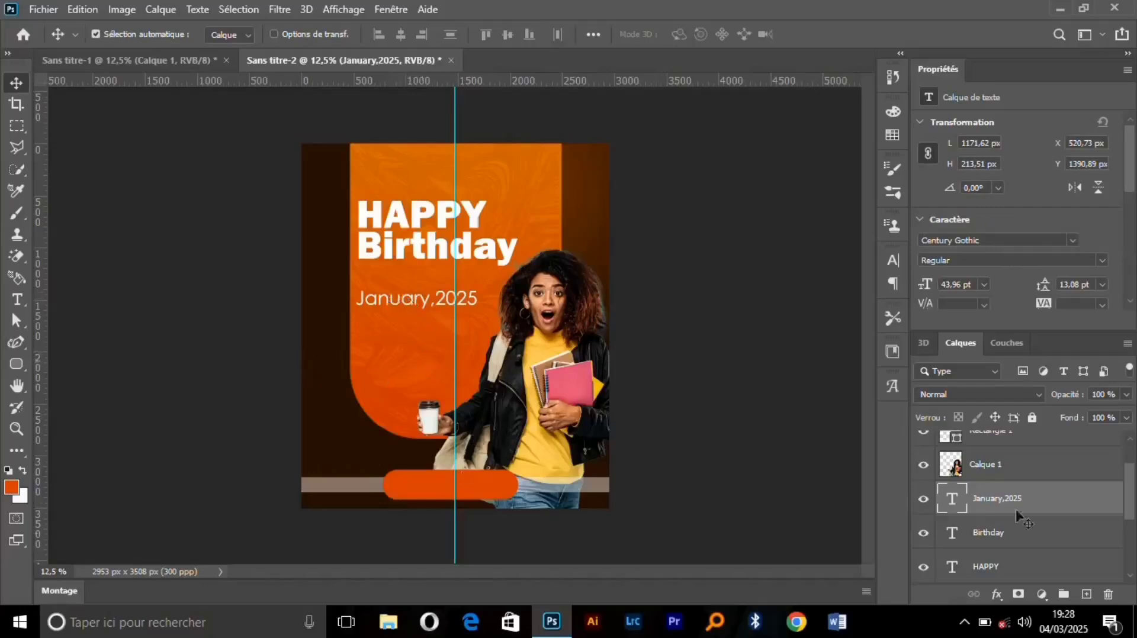
# Add the celebrant's first name as white text above the rounded rectangle layer and place it on the orange footer pill
pyautogui.scroll(2, 1133, 492)
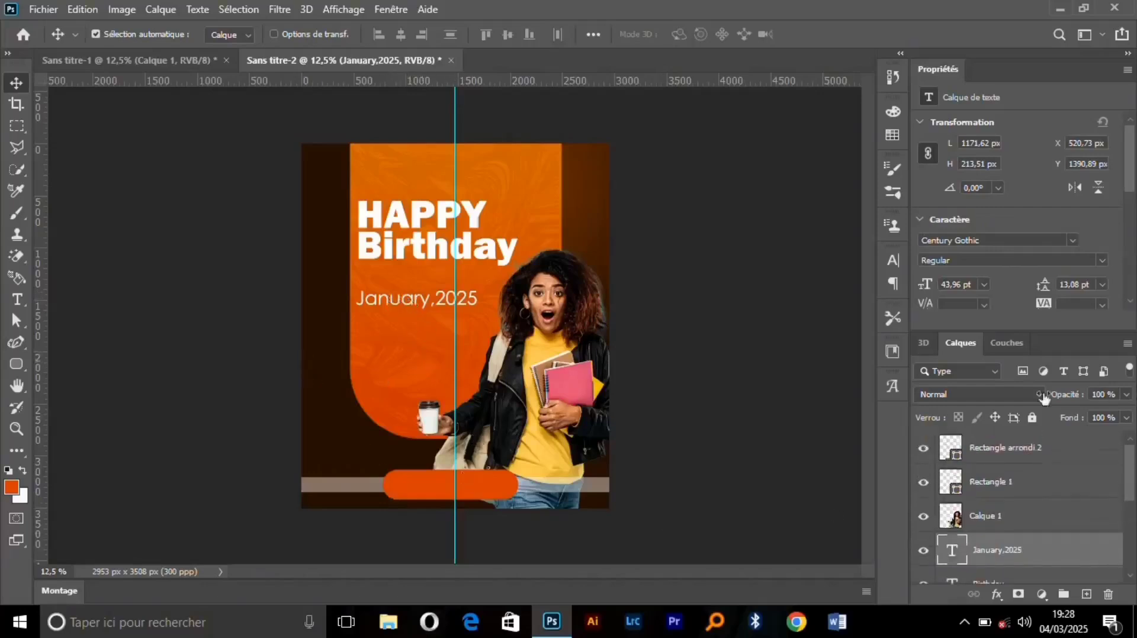
pyautogui.click(999, 454)
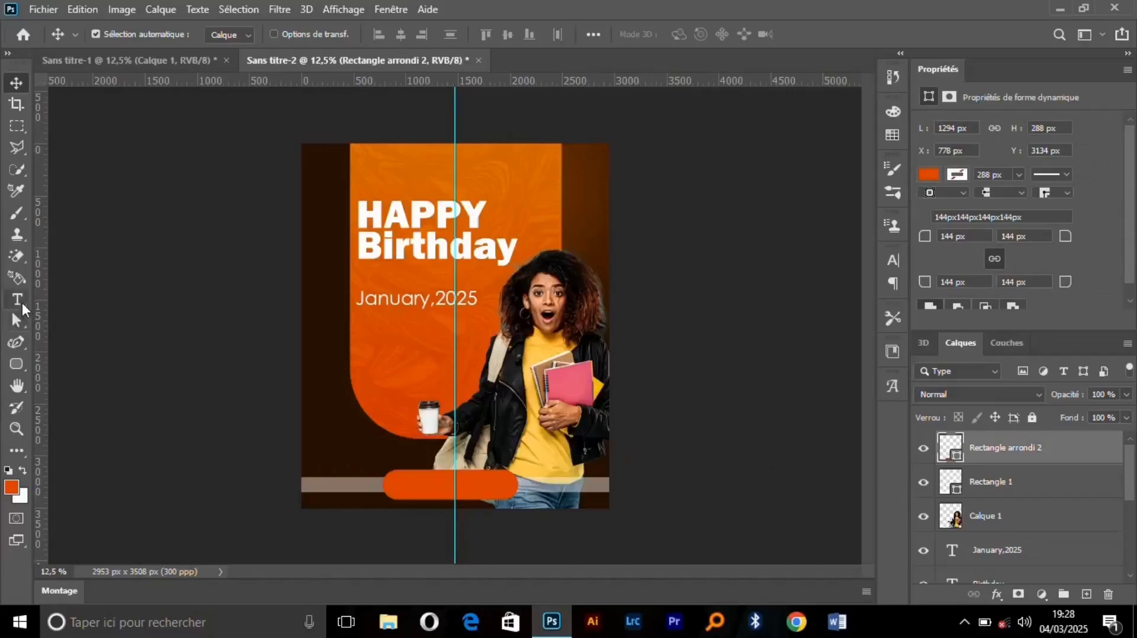
pyautogui.click(21, 302)
pyautogui.click(400, 415)
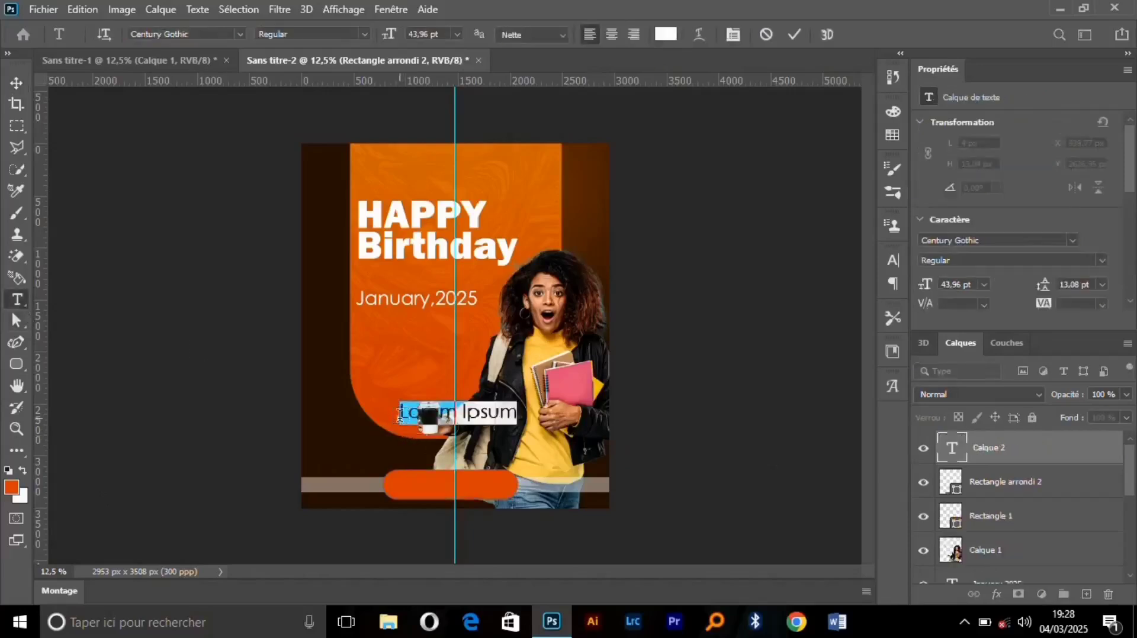
pyautogui.write('Ra')
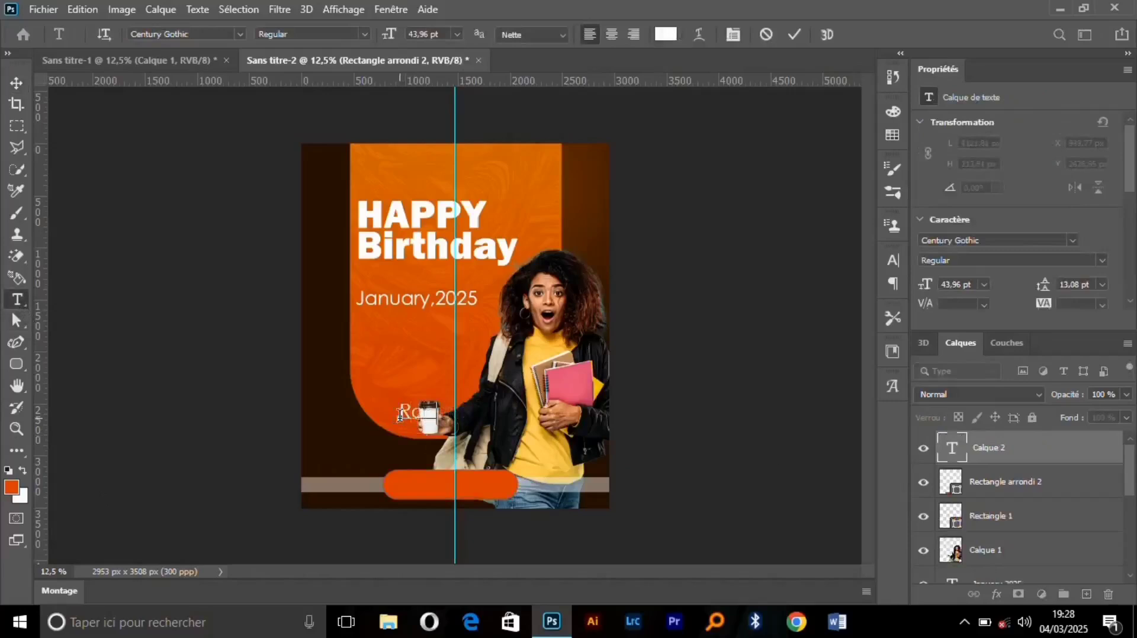
pyautogui.write('chel')
pyautogui.click(793, 37)
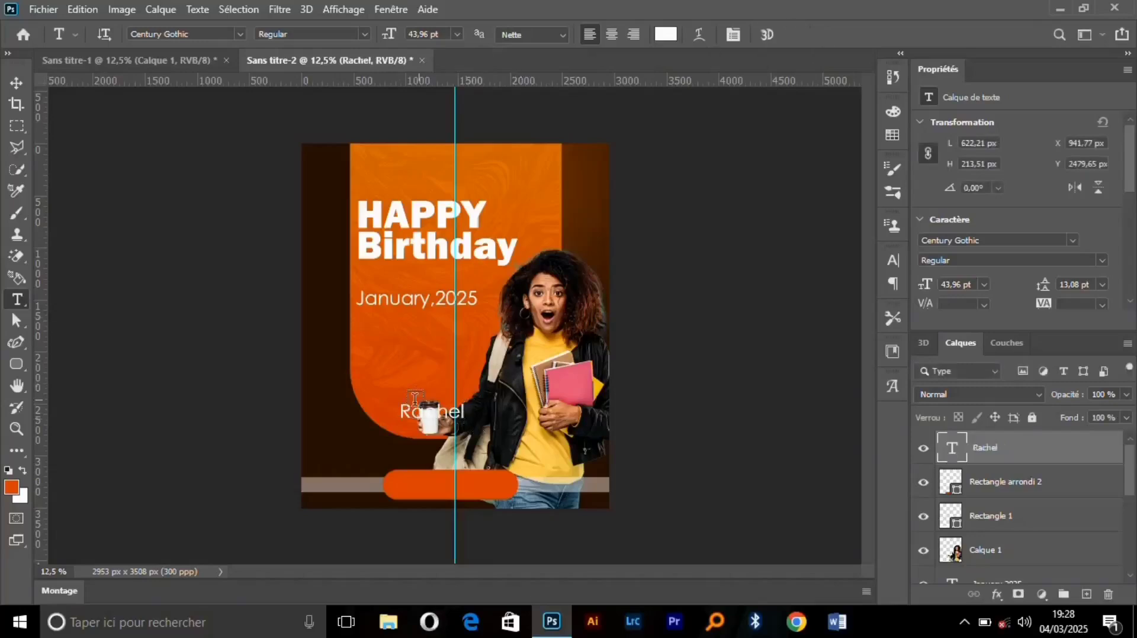
pyautogui.click(24, 86)
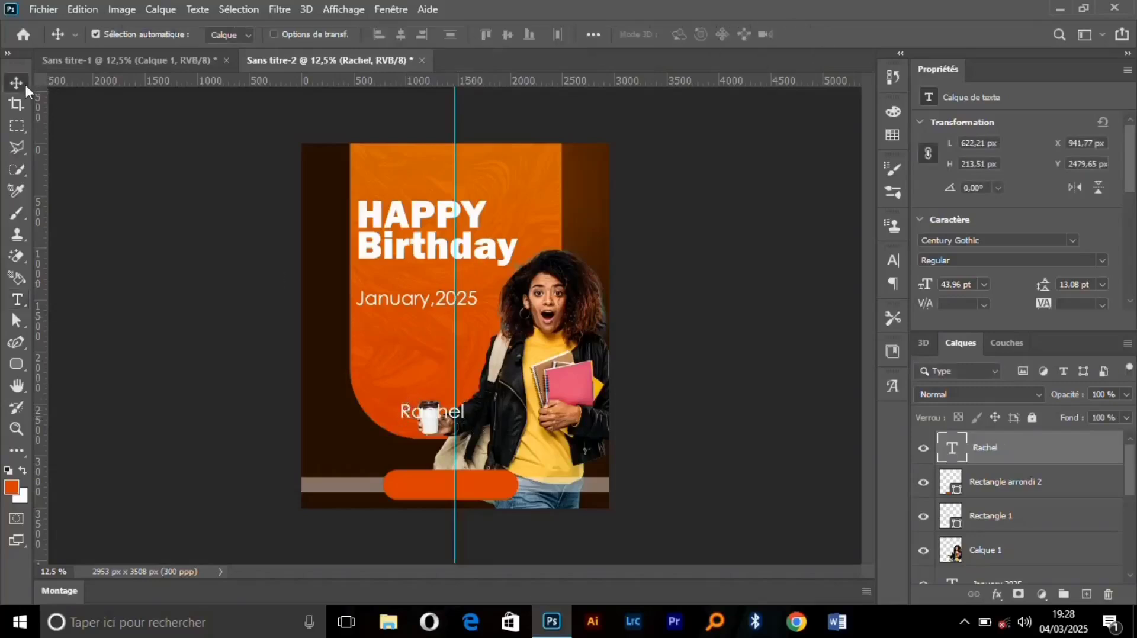
pyautogui.moveTo(406, 414); pyautogui.dragTo(427, 485)
# Change the font of the name on the footer pill to Achemost
pyautogui.doubleClick(428, 485)
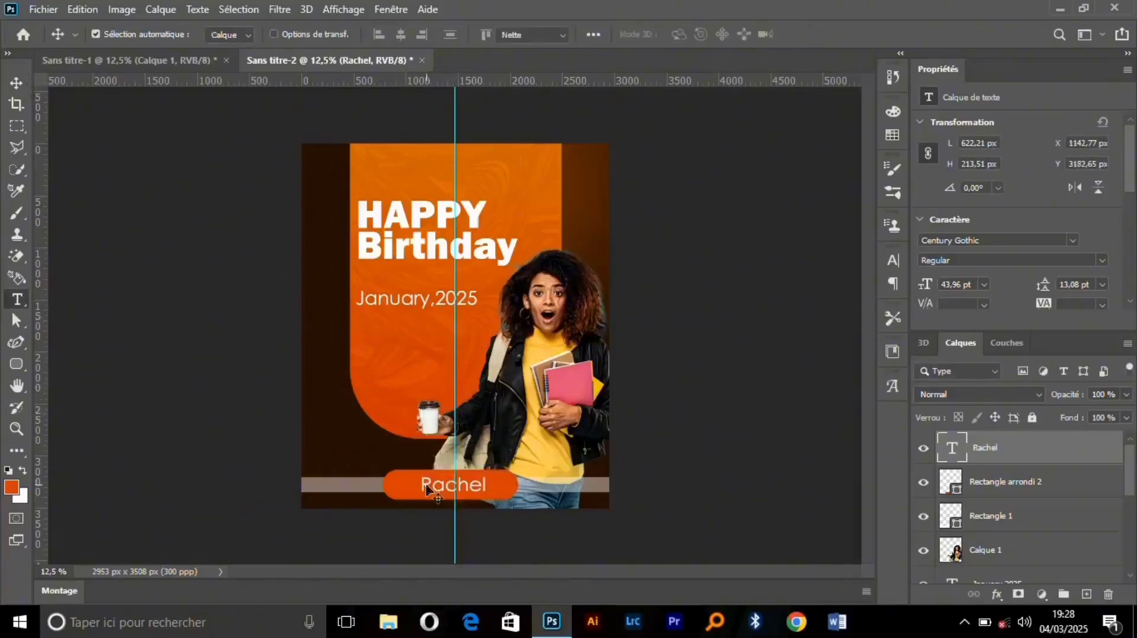
pyautogui.click(240, 34)
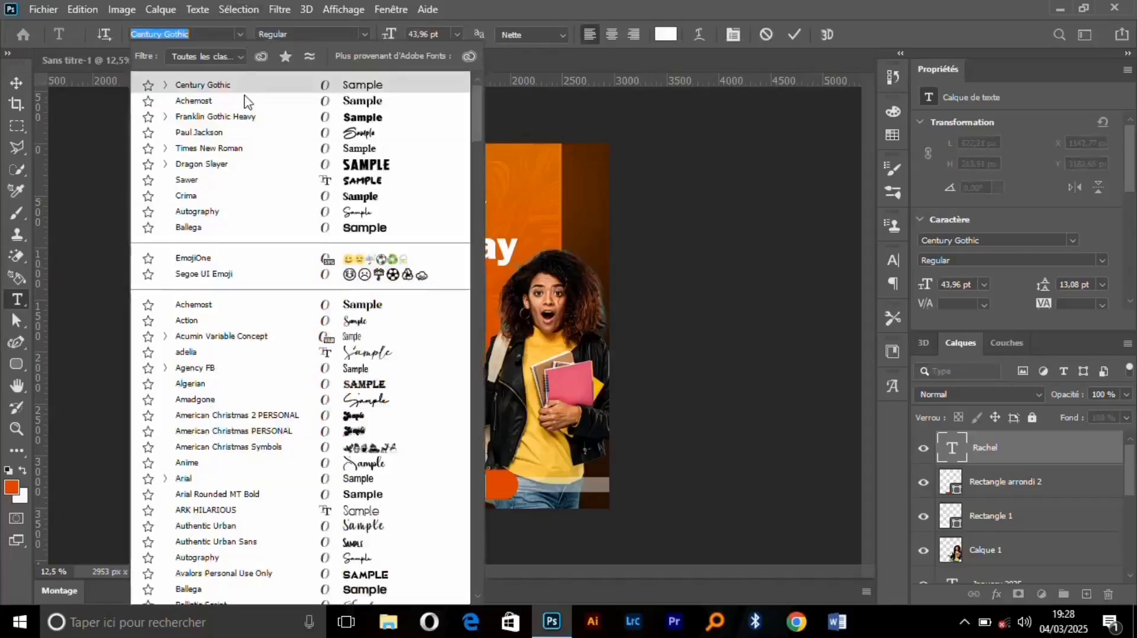
pyautogui.click(245, 101)
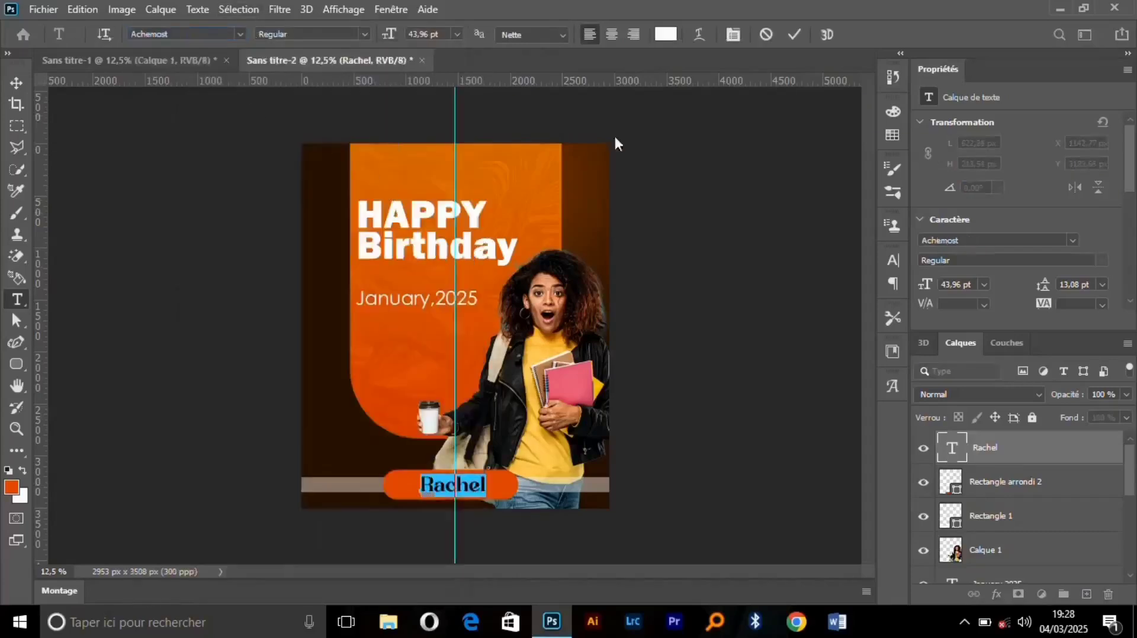
pyautogui.click(794, 34)
pyautogui.press('v')
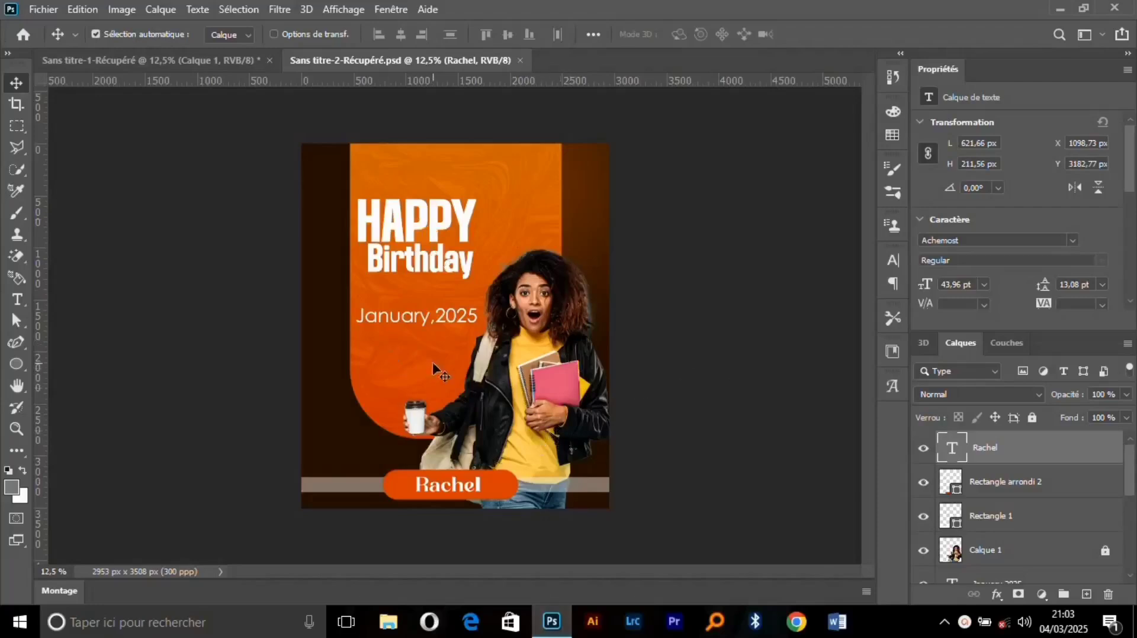
# Place the image red-grunge-ordinateur-generatedabstract-fond_1204-173 from the Design 2025 > A folder on drive E: as an embedded object
pyautogui.click(44, 10)
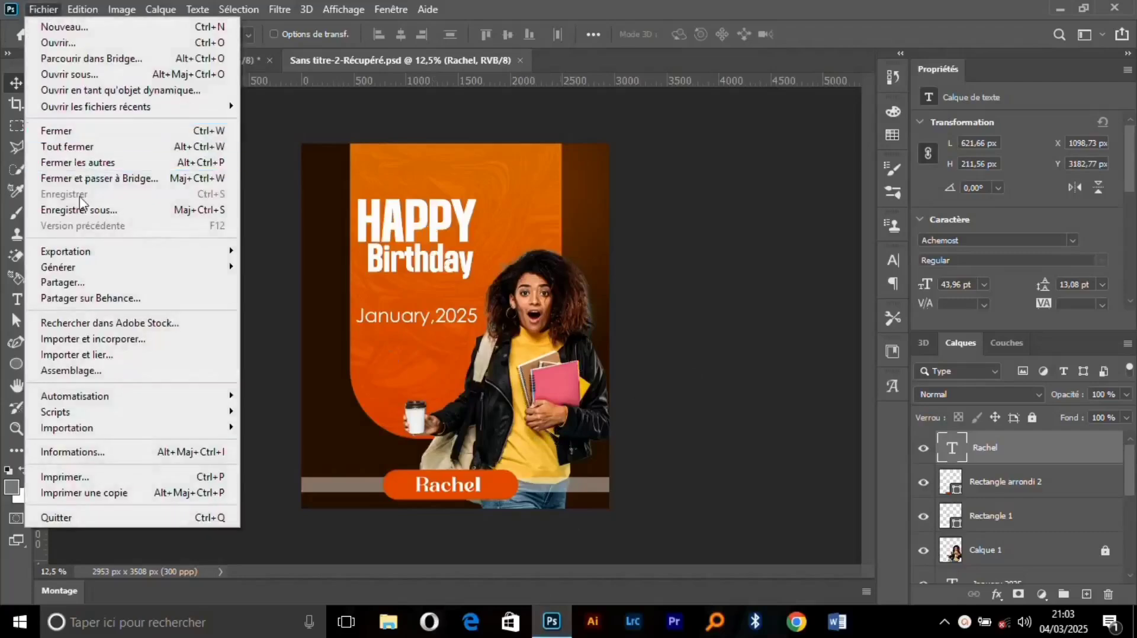
pyautogui.click(78, 342)
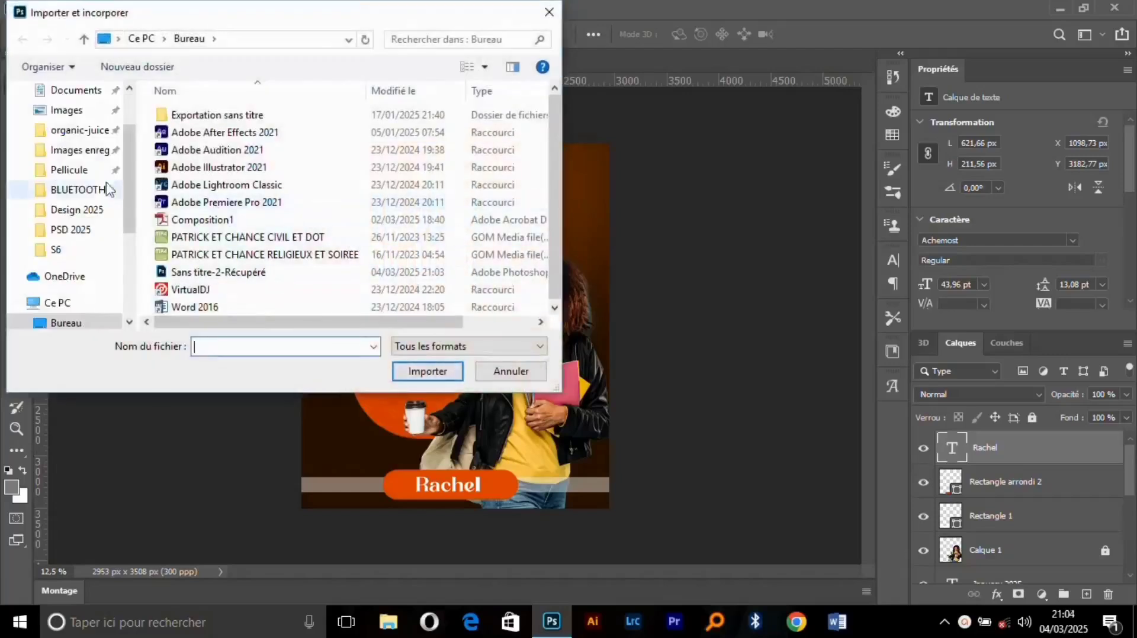
pyautogui.click(60, 303)
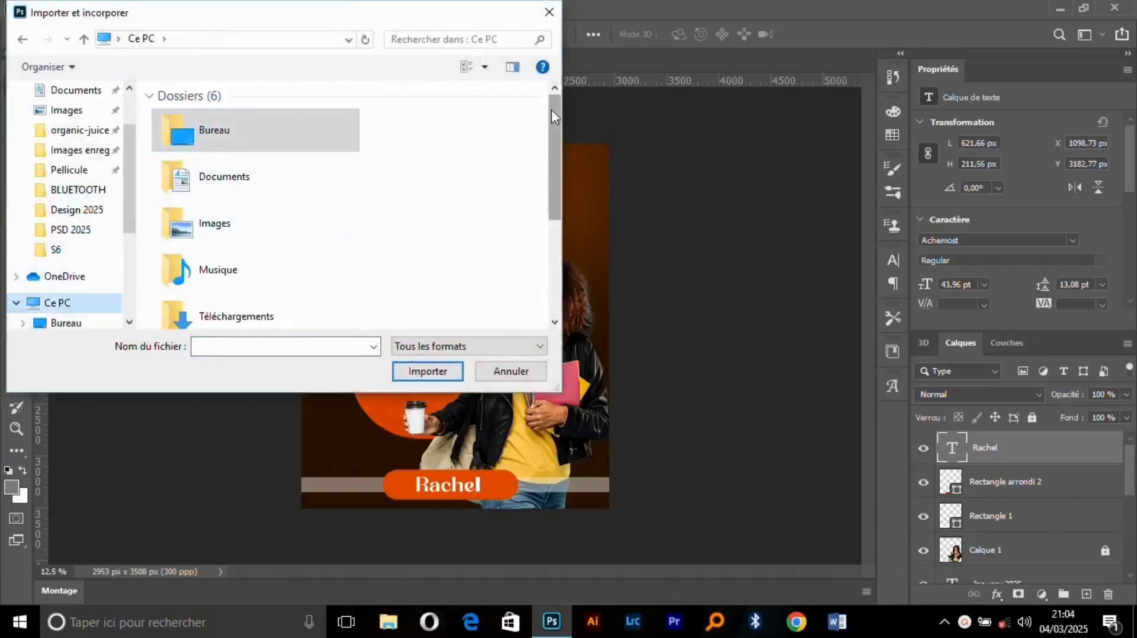
pyautogui.moveTo(552, 109); pyautogui.dragTo(552, 226)
pyautogui.doubleClick(287, 299)
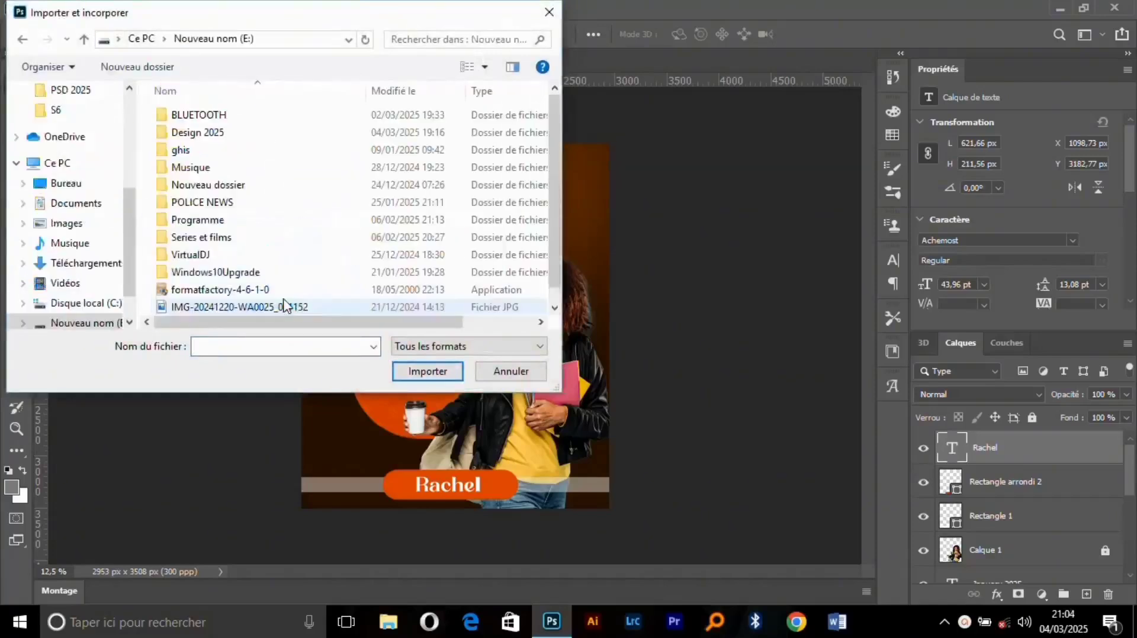
pyautogui.doubleClick(225, 132)
pyautogui.doubleClick(230, 157)
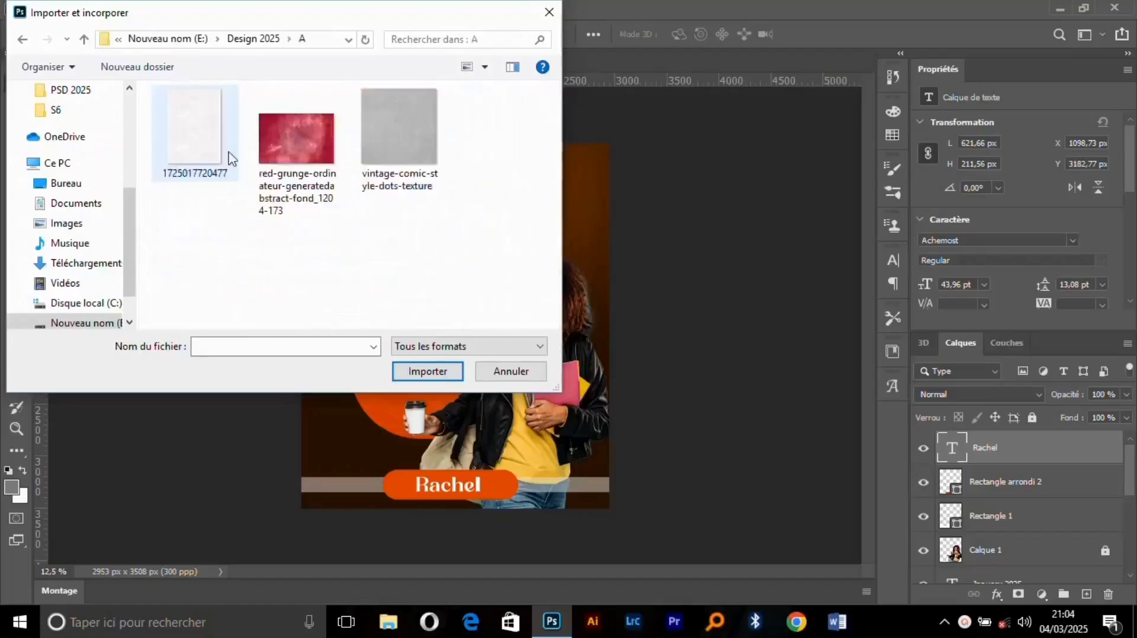
pyautogui.moveTo(301, 161); pyautogui.dragTo(638, 293)
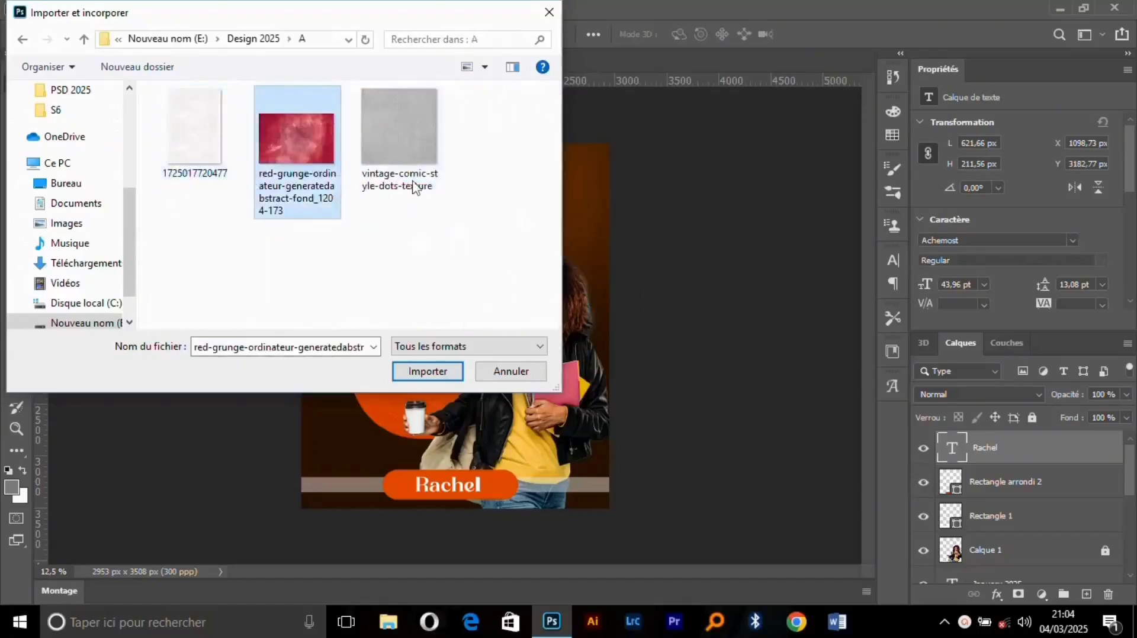
pyautogui.click(426, 372)
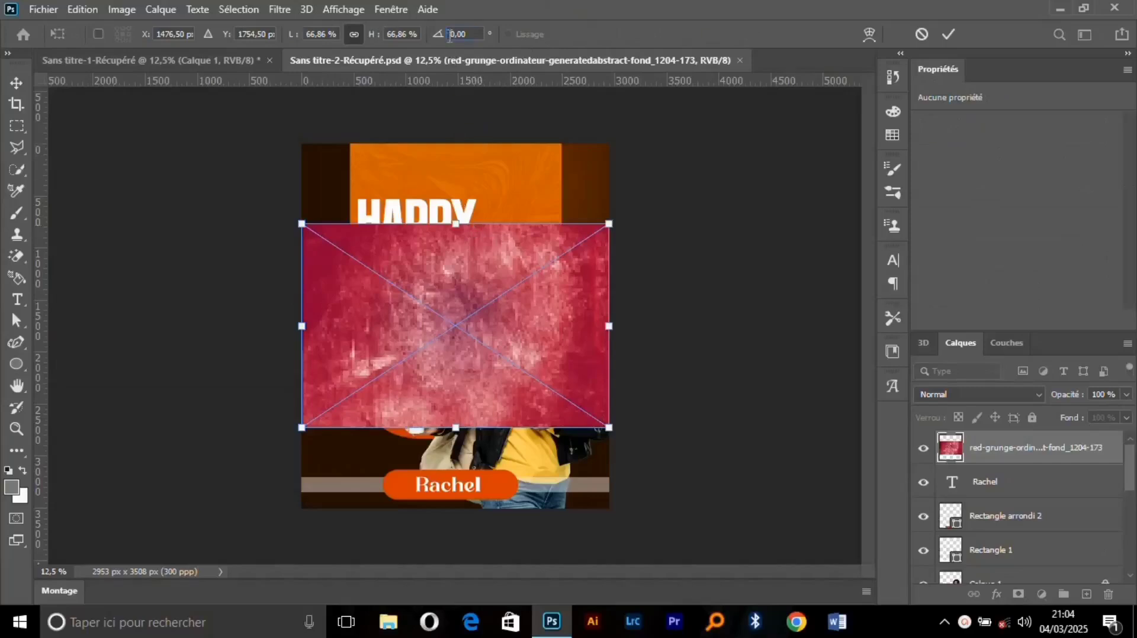
# Rotate the red grunge image 90° and scale it to about 3085 × 4631 px so it covers the whole poster
pyautogui.write('9')
pyautogui.press('Return')
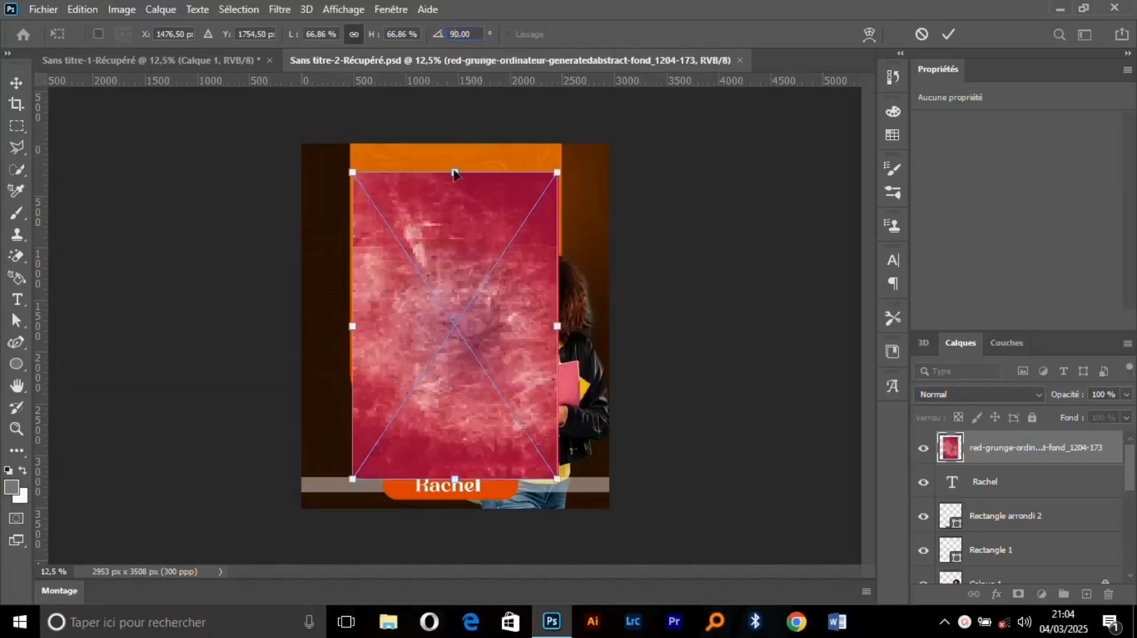
pyautogui.moveTo(454, 173); pyautogui.dragTo(463, 126)
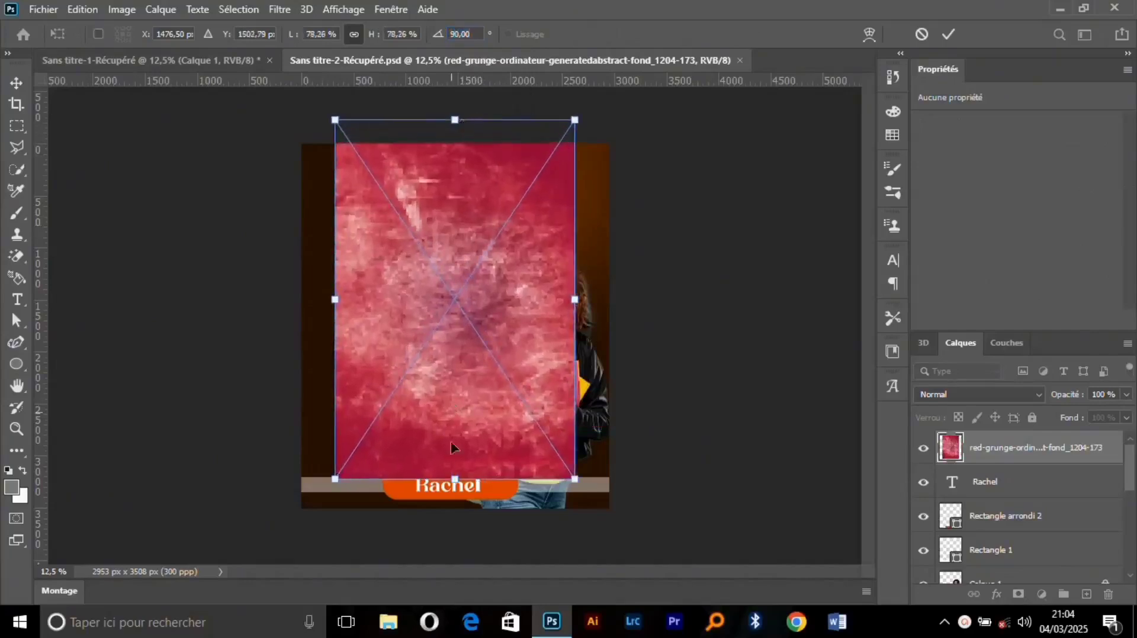
pyautogui.moveTo(454, 481); pyautogui.dragTo(461, 570)
pyautogui.moveTo(457, 118); pyautogui.dragTo(465, 89)
pyautogui.press('Return')
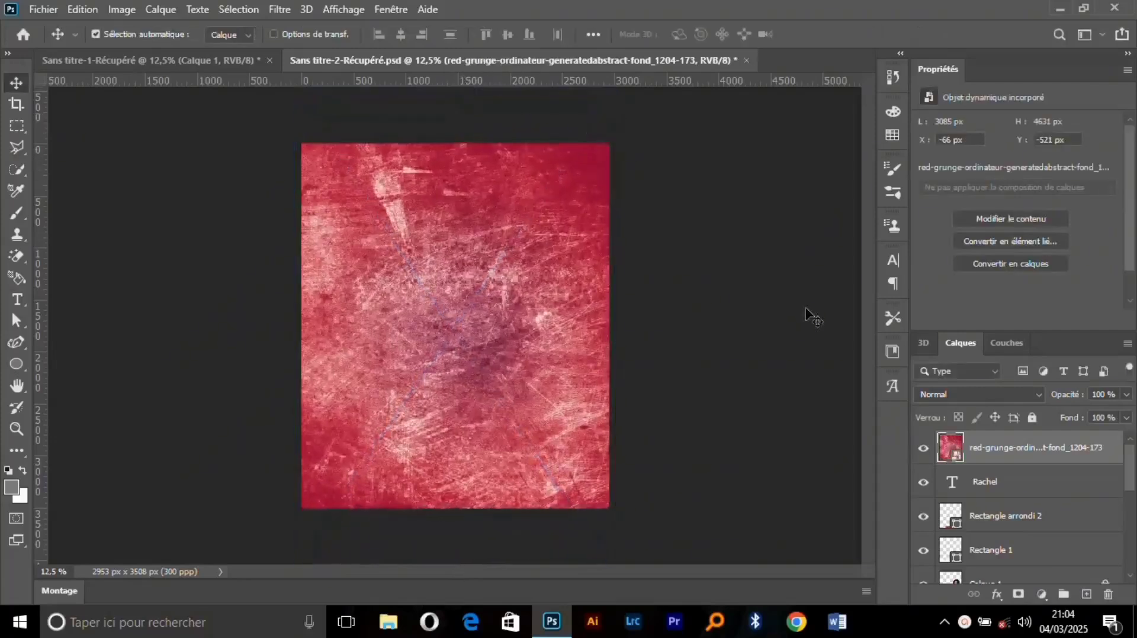
# Move the red grunge layer directly above the Fond en dégradé 1 layer and set its blend mode to Incrustation
pyautogui.moveTo(1096, 448); pyautogui.dragTo(1084, 504)
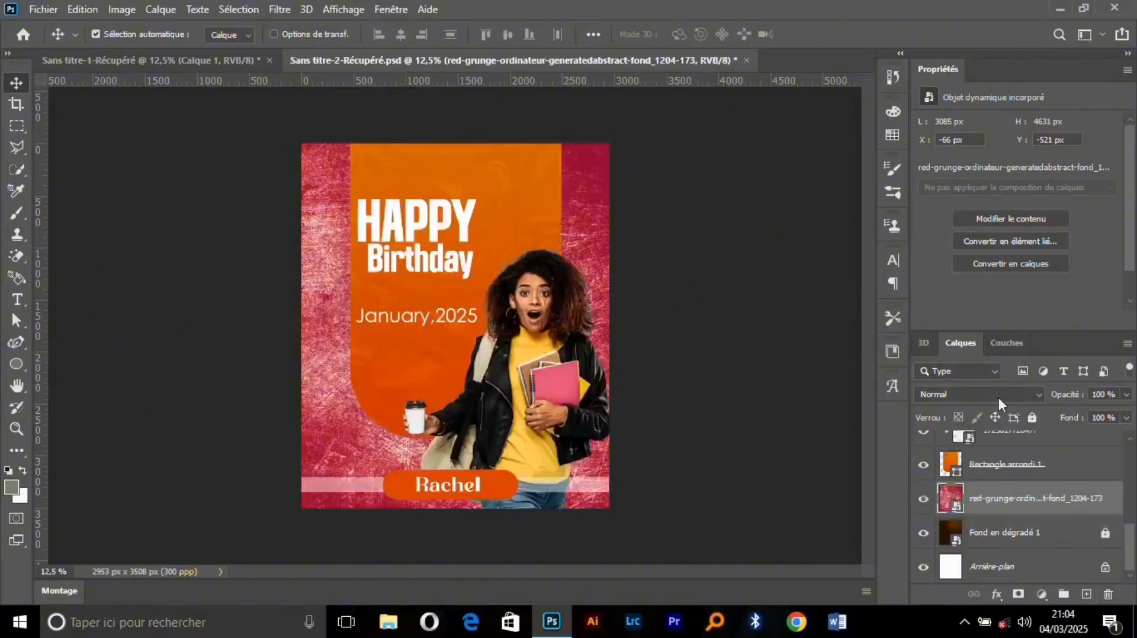
pyautogui.click(1037, 395)
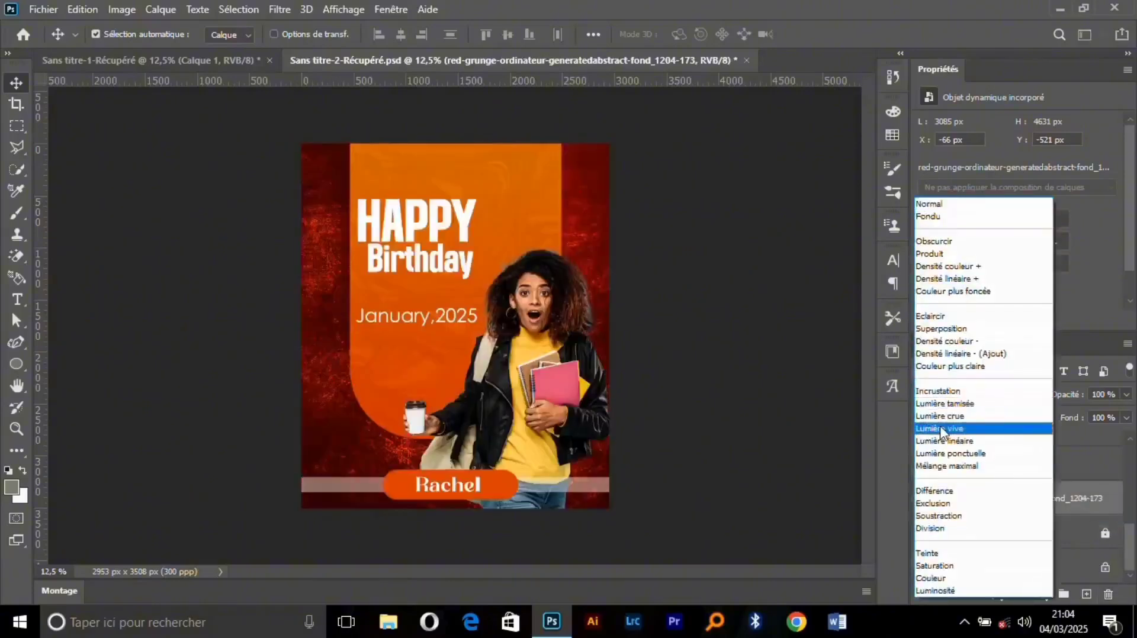
pyautogui.click(932, 392)
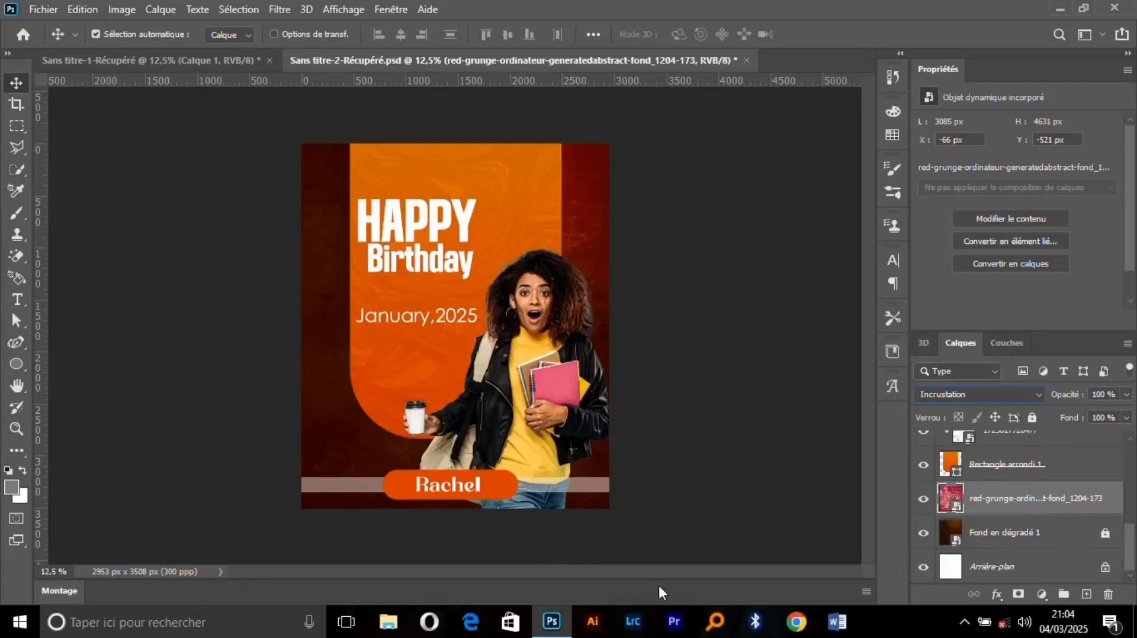
# Recolour the word Birthday in very dark brown, hex 1a0800
pyautogui.doubleClick(402, 262)
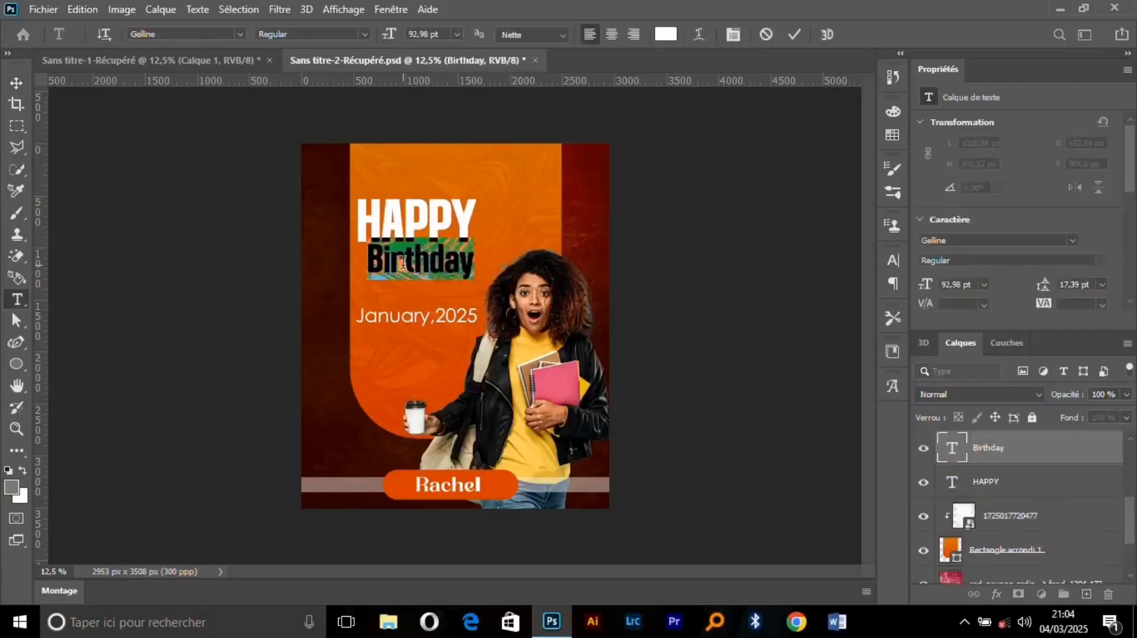
pyautogui.click(666, 34)
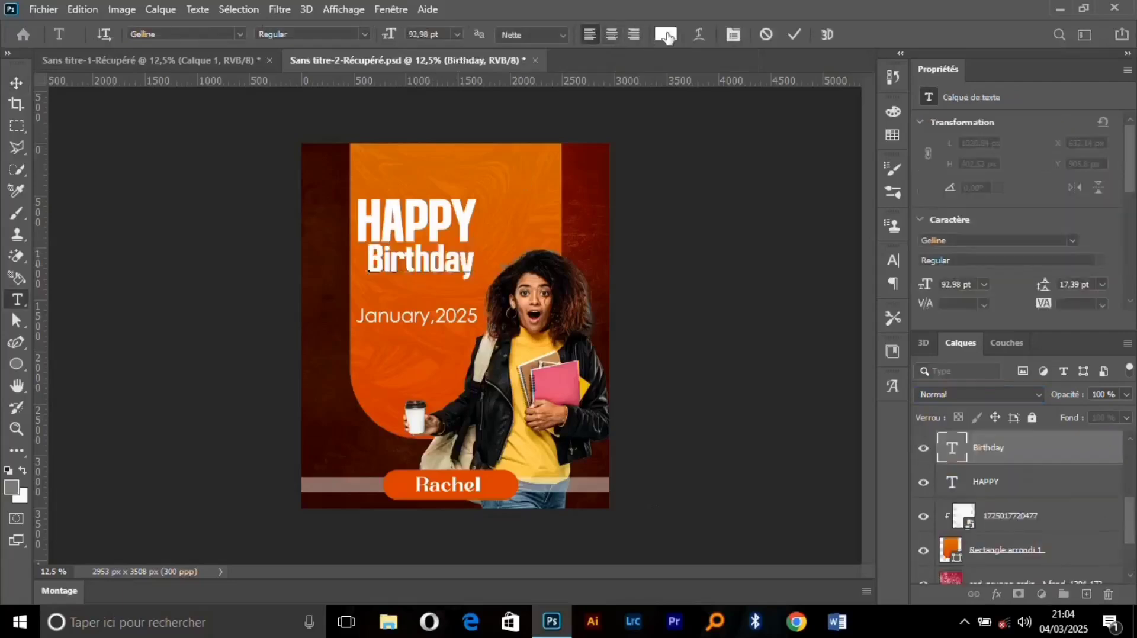
pyautogui.click(309, 497)
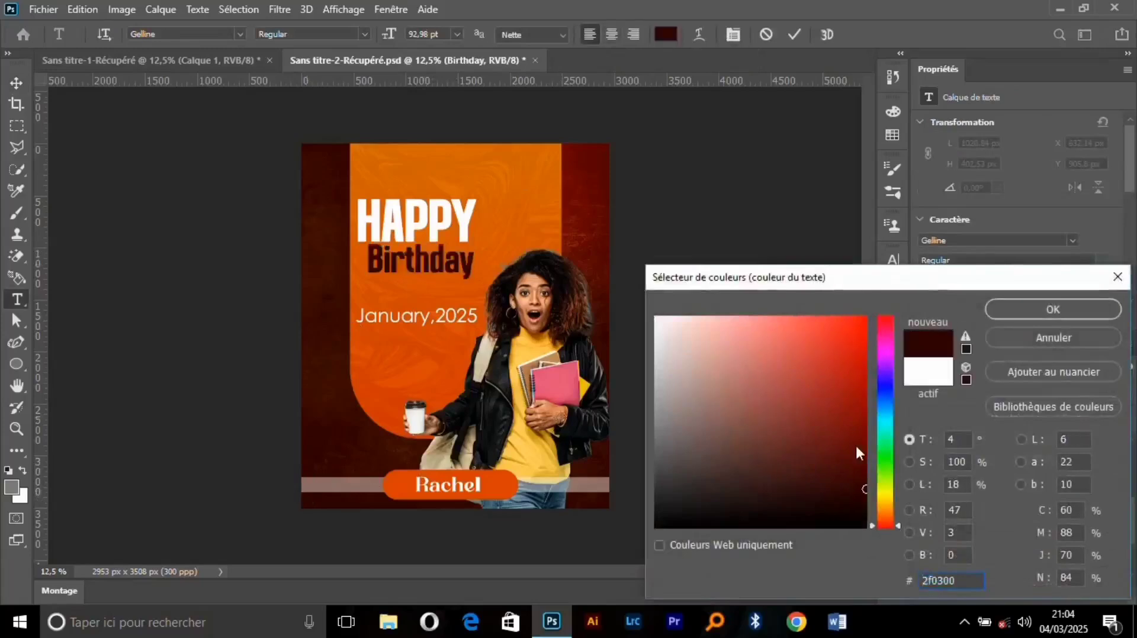
pyautogui.moveTo(862, 492); pyautogui.dragTo(867, 508)
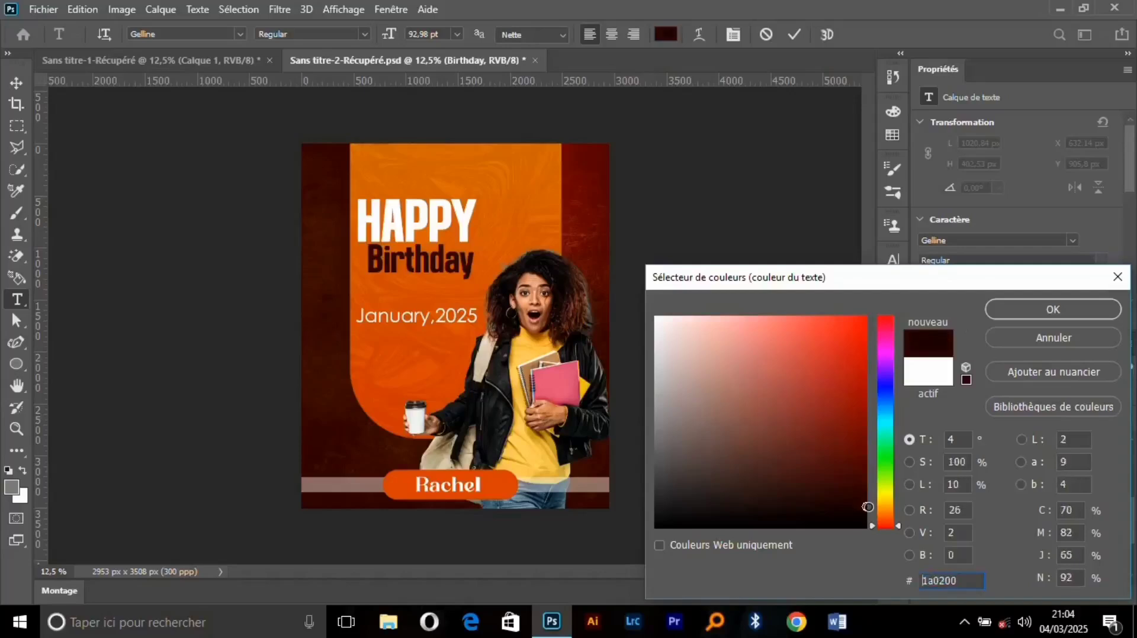
pyautogui.click(884, 517)
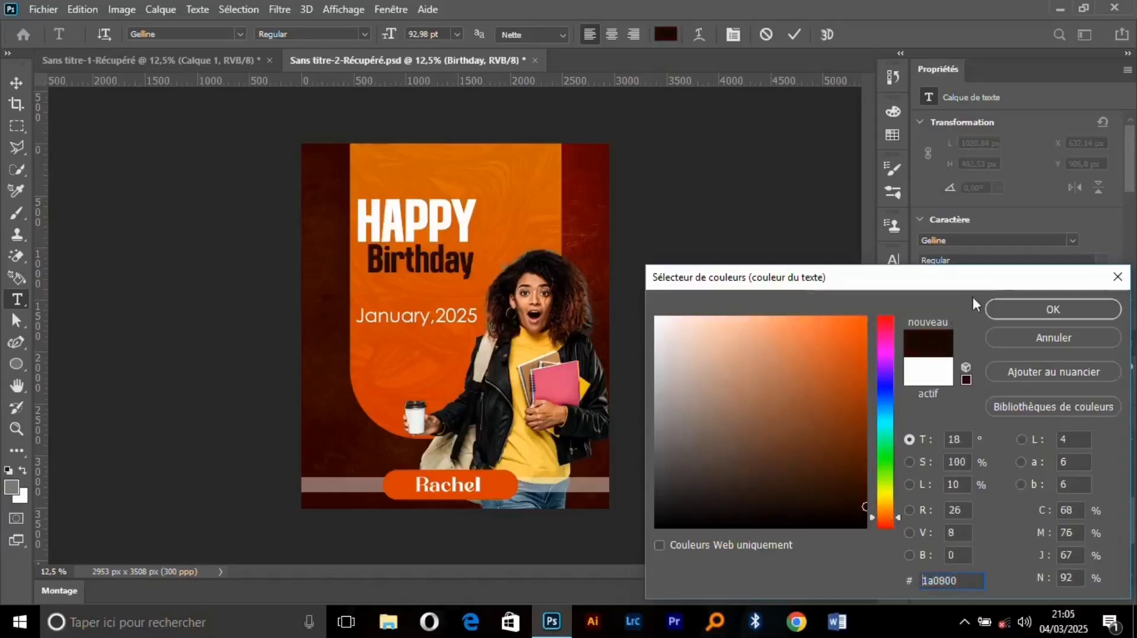
pyautogui.click(1061, 309)
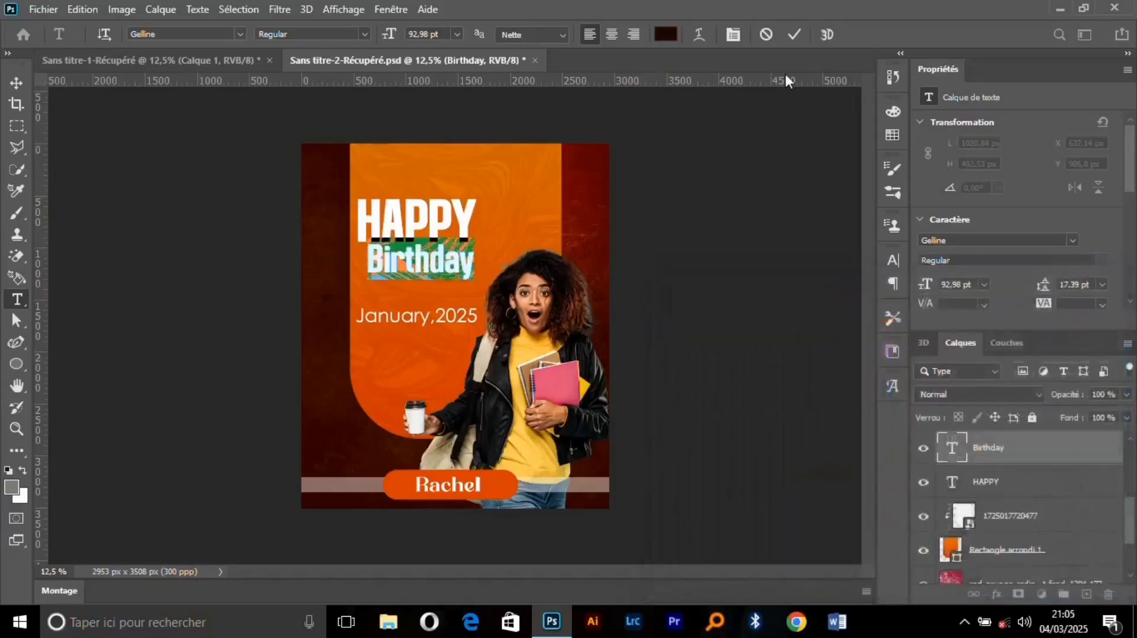
pyautogui.click(795, 34)
pyautogui.press('v')
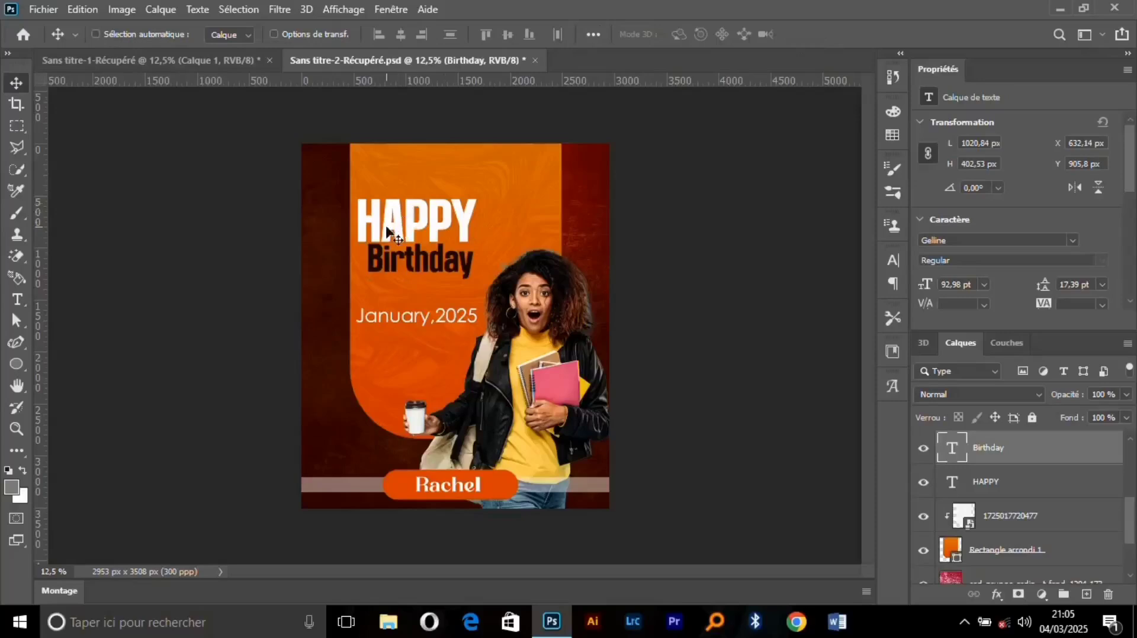
# Convert the HAPPY text layer to a shape
pyautogui.keyDown('ctrl'); pyautogui.click(403, 248); pyautogui.keyUp('ctrl')
pyautogui.keyDown('ctrl'); pyautogui.click(465, 200); pyautogui.keyUp('ctrl')
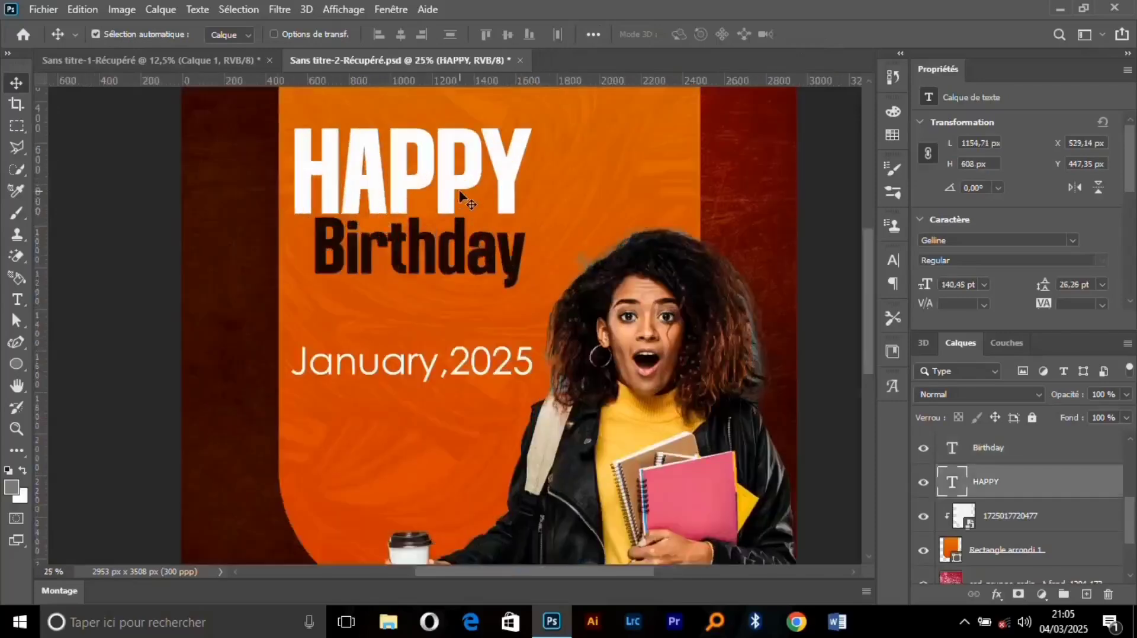
pyautogui.rightClick(1009, 499)
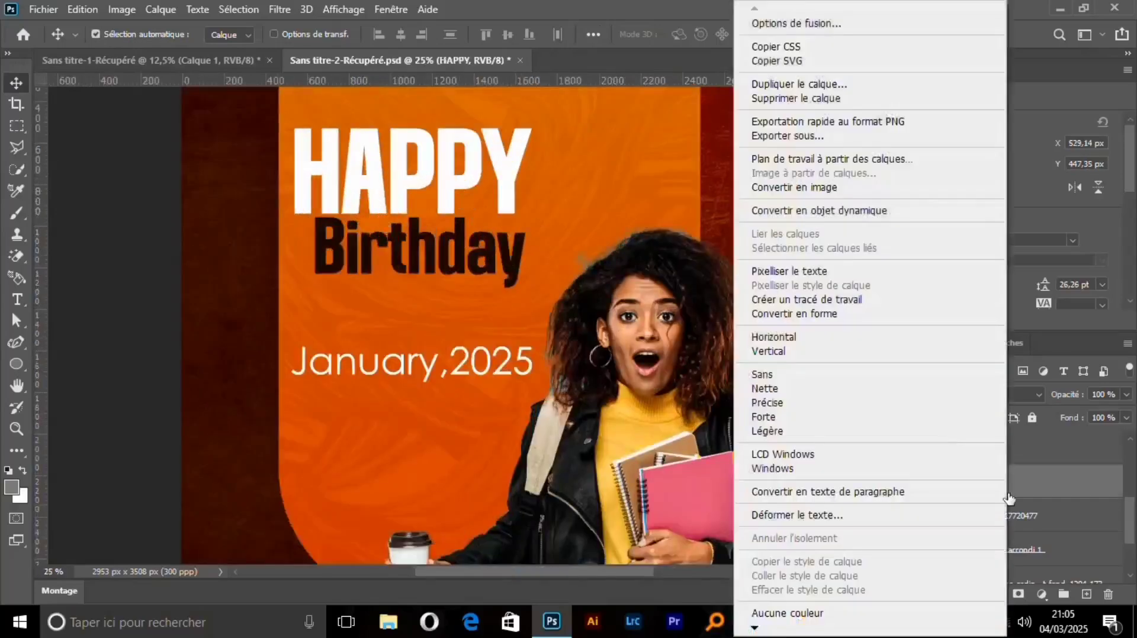
pyautogui.click(778, 314)
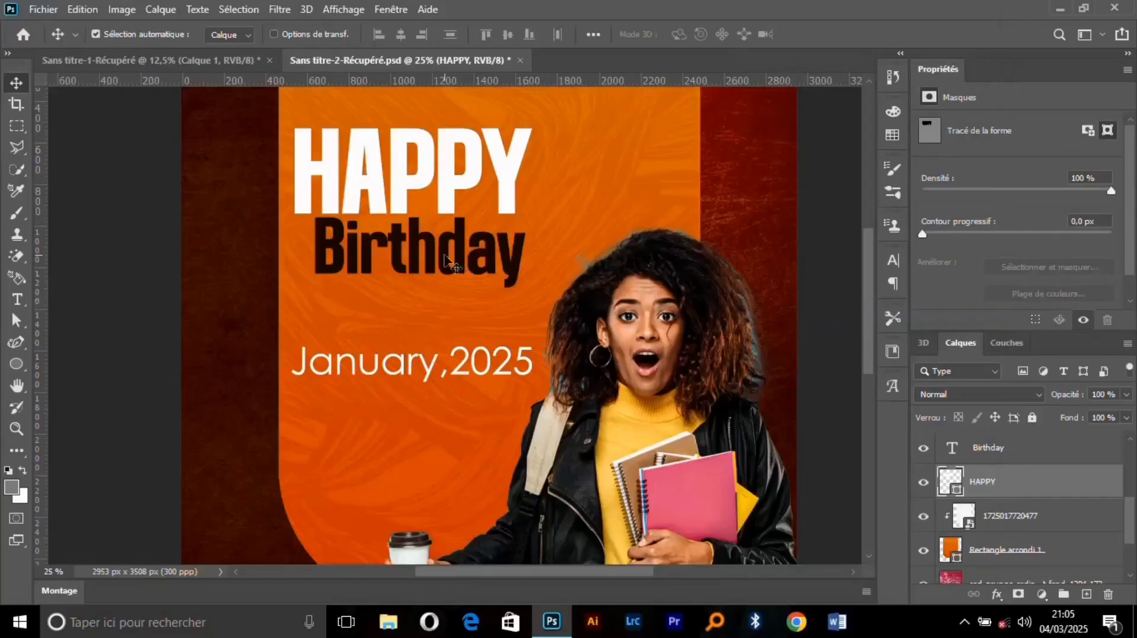